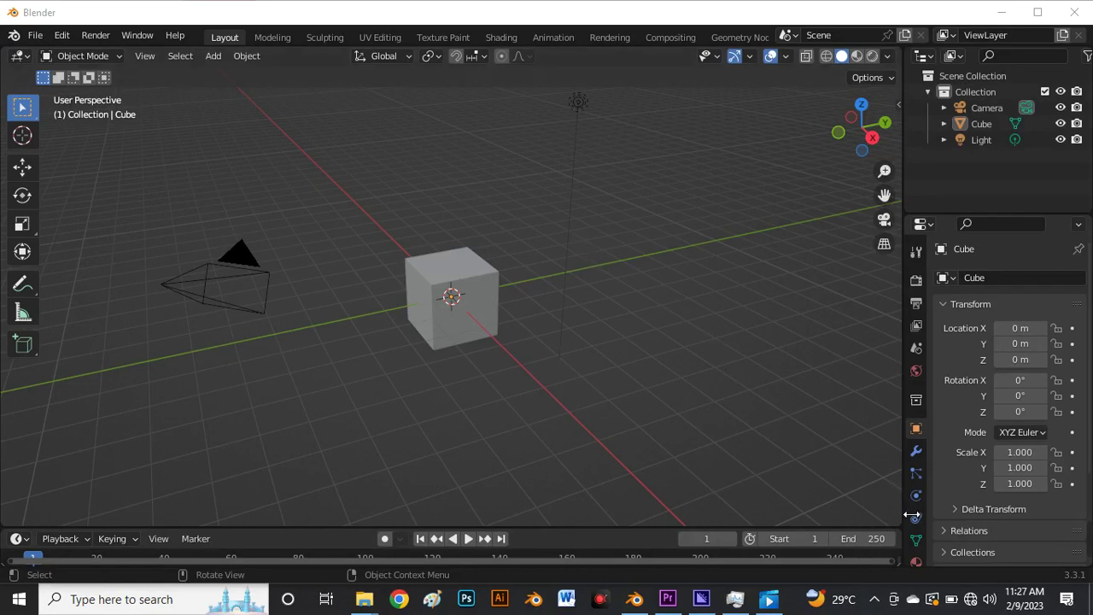
Split the 3D viewport vertically into two side-by-side views
{"action": "right_click", "coordinate": [905, 517]}
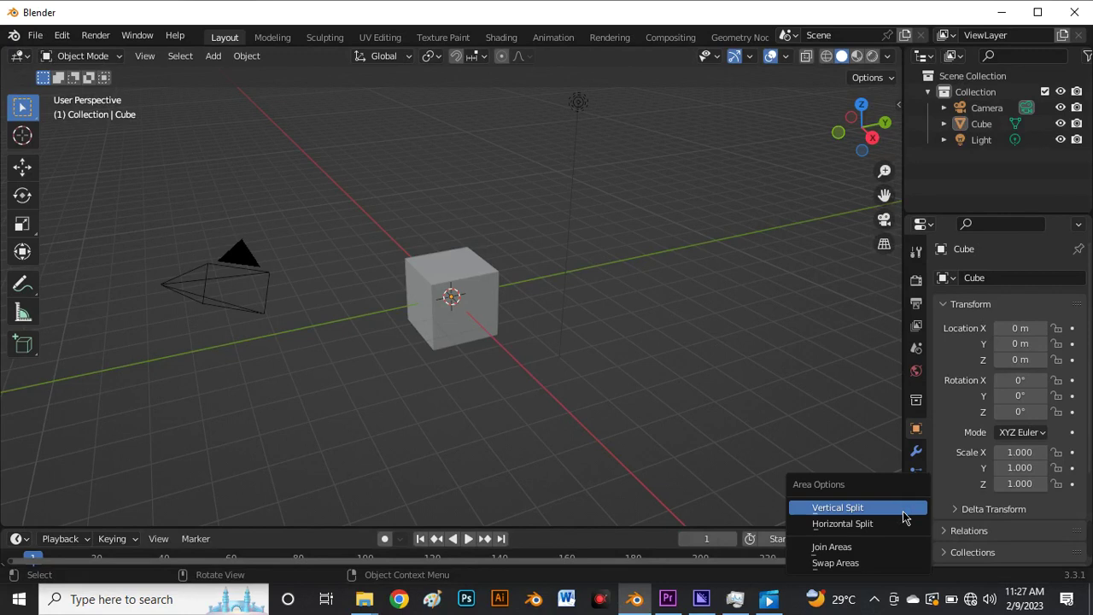
{"action": "left_click", "coordinate": [904, 512]}
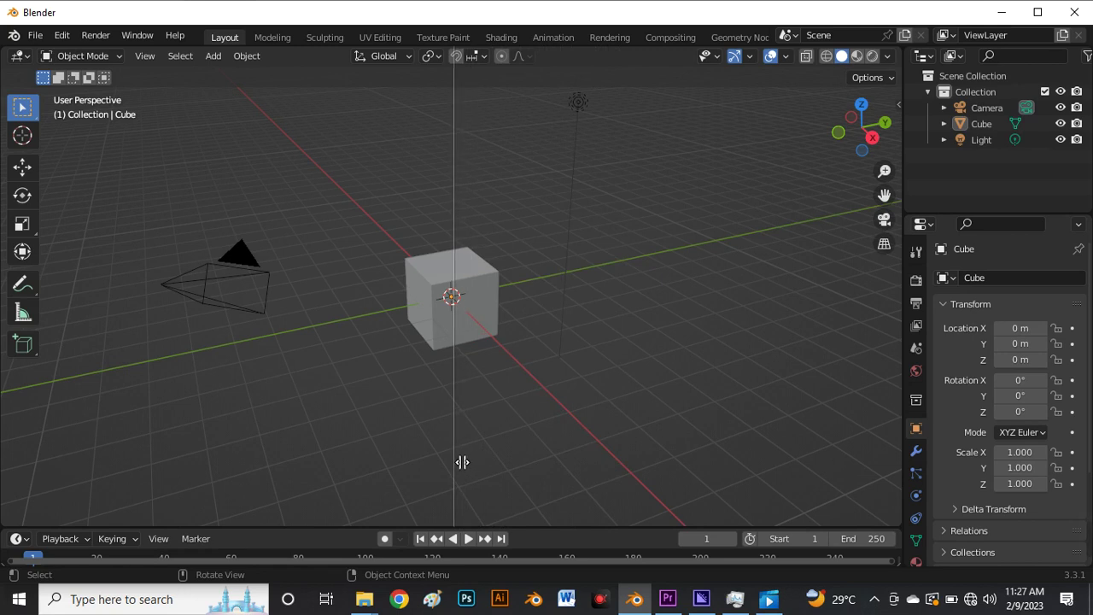
{"action": "left_click", "coordinate": [462, 462]}
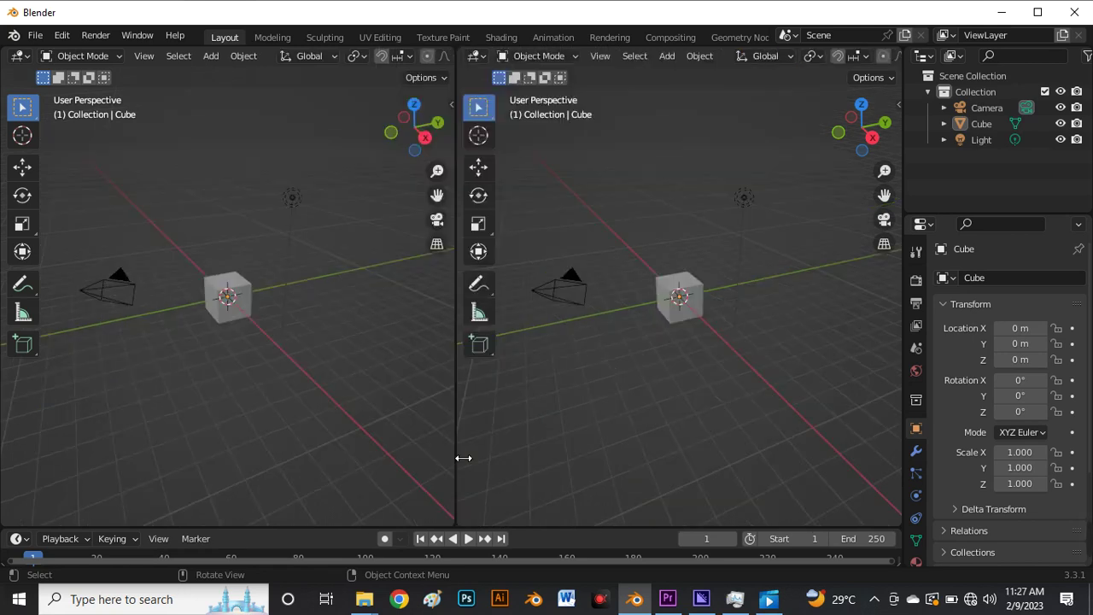
{"action": "scroll", "coordinate": [244, 259], "scroll_direction": "up", "scroll_amount": 5}
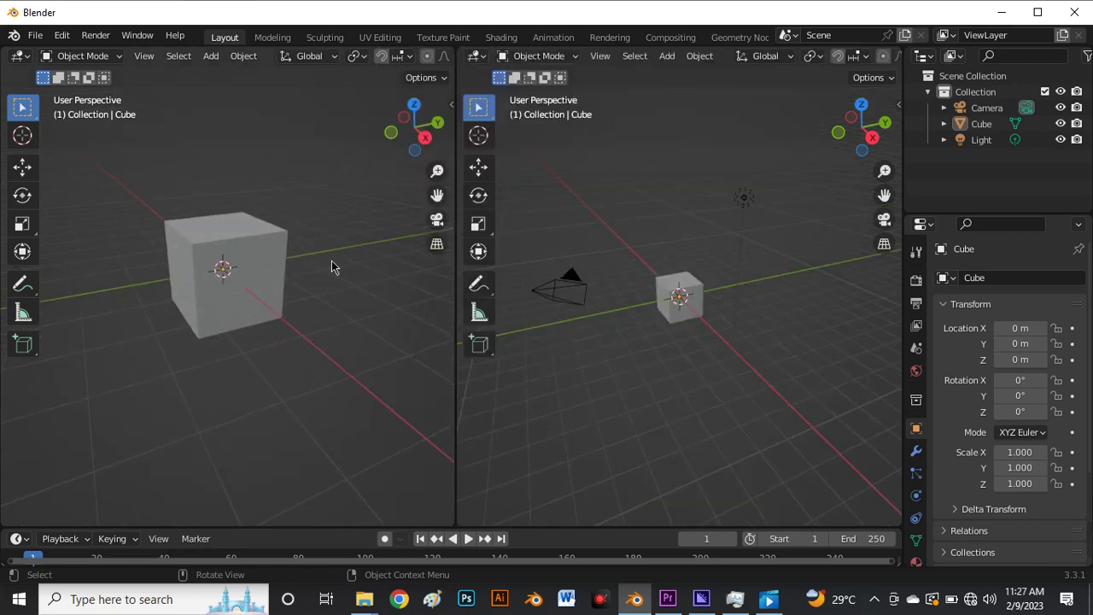
{"action": "scroll", "coordinate": [652, 345], "scroll_direction": "down", "scroll_amount": 4}
{"action": "middle_click_drag", "start_coordinate": [652, 345], "coordinate": [451, 360]}
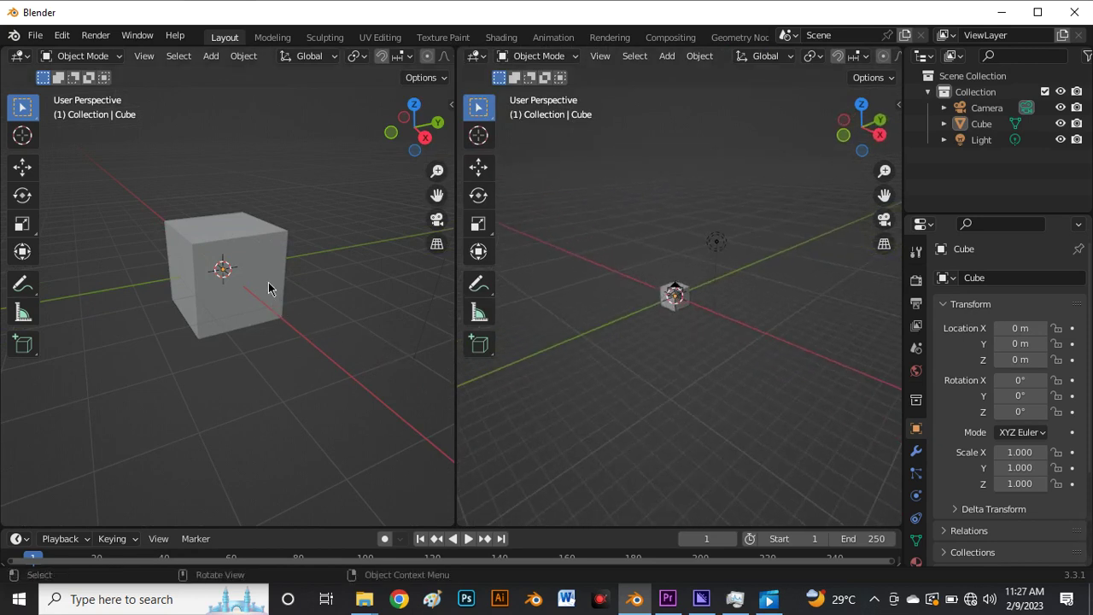
Set the left view to Front orthographic and the right view to Right orthographic, then select the cube
{"action": "key", "text": "grave"}
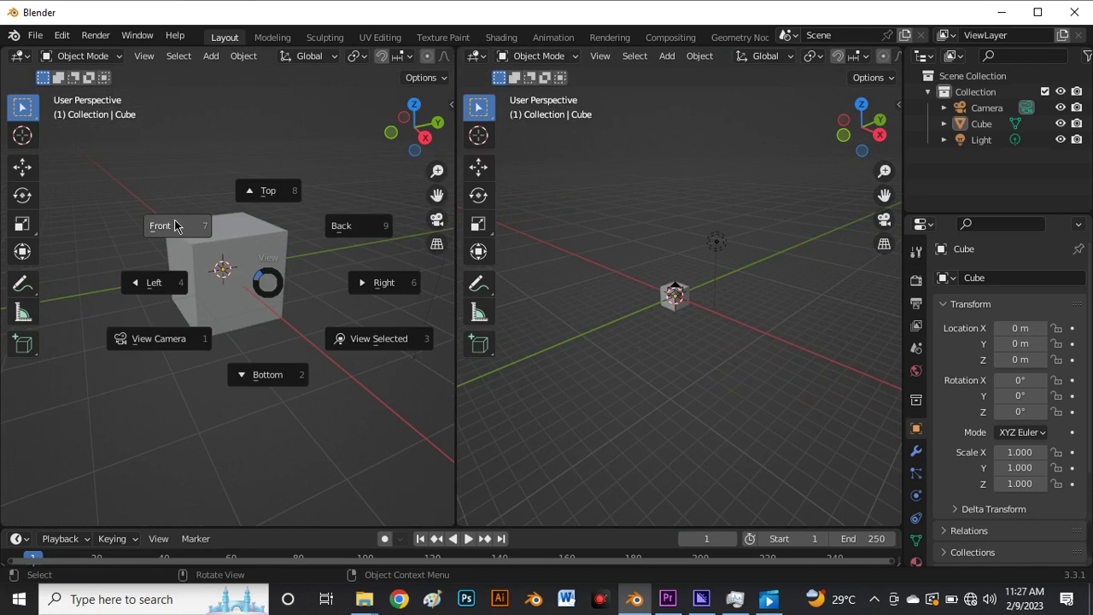
{"action": "left_click", "coordinate": [159, 224]}
{"action": "scroll", "coordinate": [191, 249], "scroll_direction": "up", "scroll_amount": 2}
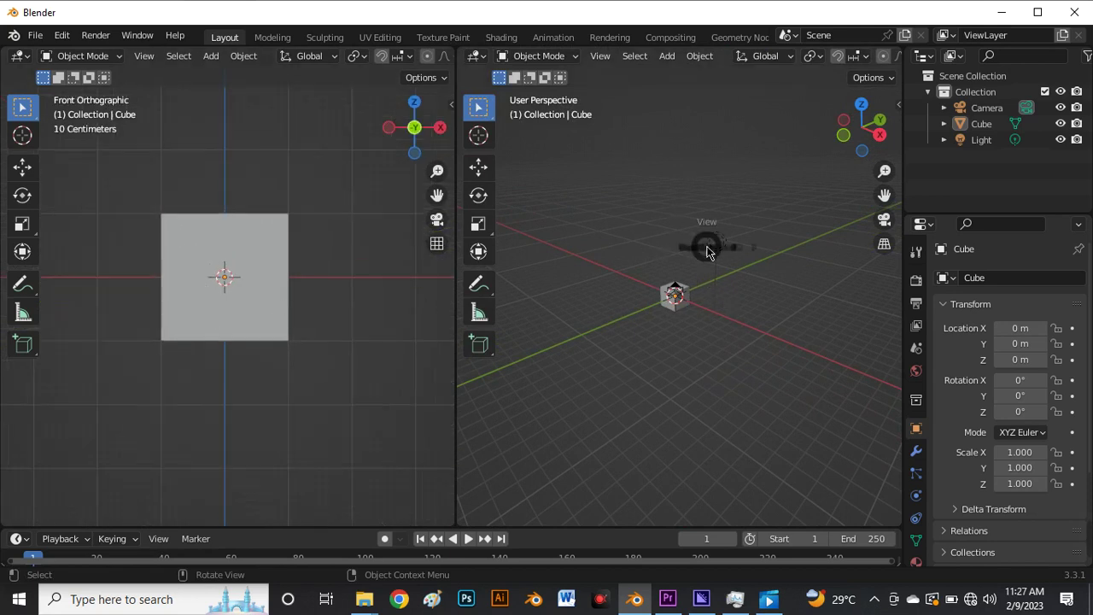
{"action": "key", "text": "grave"}
{"action": "left_click", "coordinate": [822, 245]}
{"action": "scroll", "coordinate": [692, 257], "scroll_direction": "up", "scroll_amount": 9}
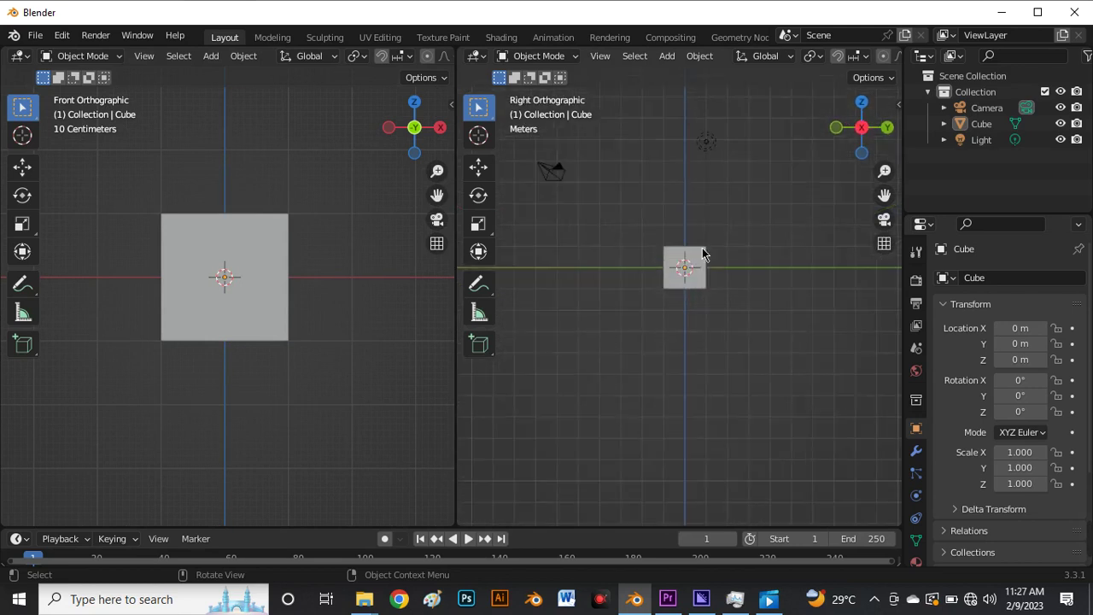
{"action": "scroll", "coordinate": [654, 278], "scroll_direction": "down", "scroll_amount": 2}
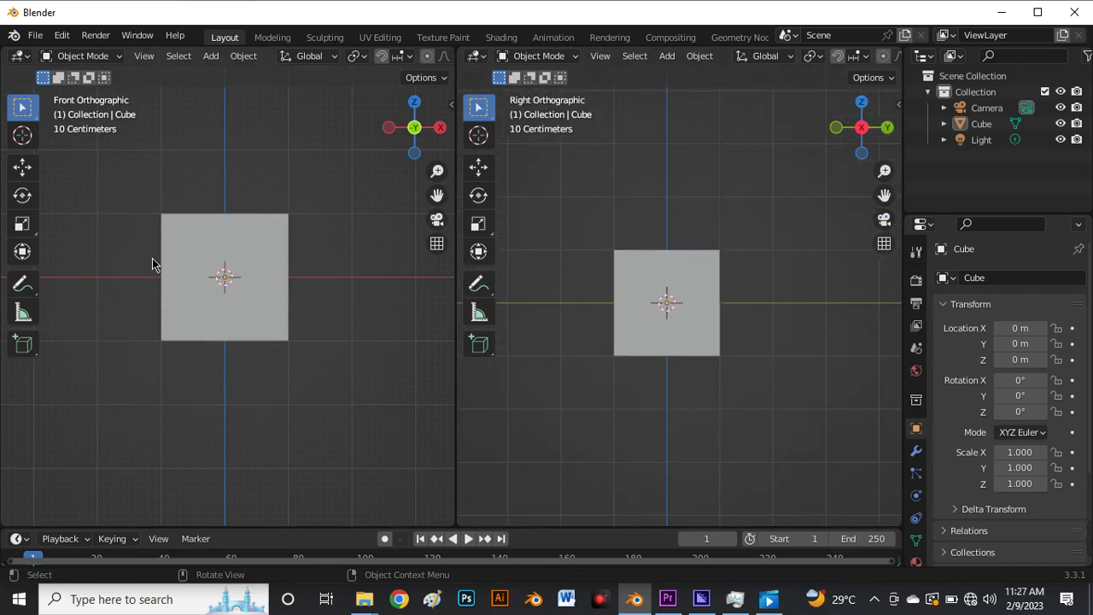
{"action": "left_click", "coordinate": [187, 246]}
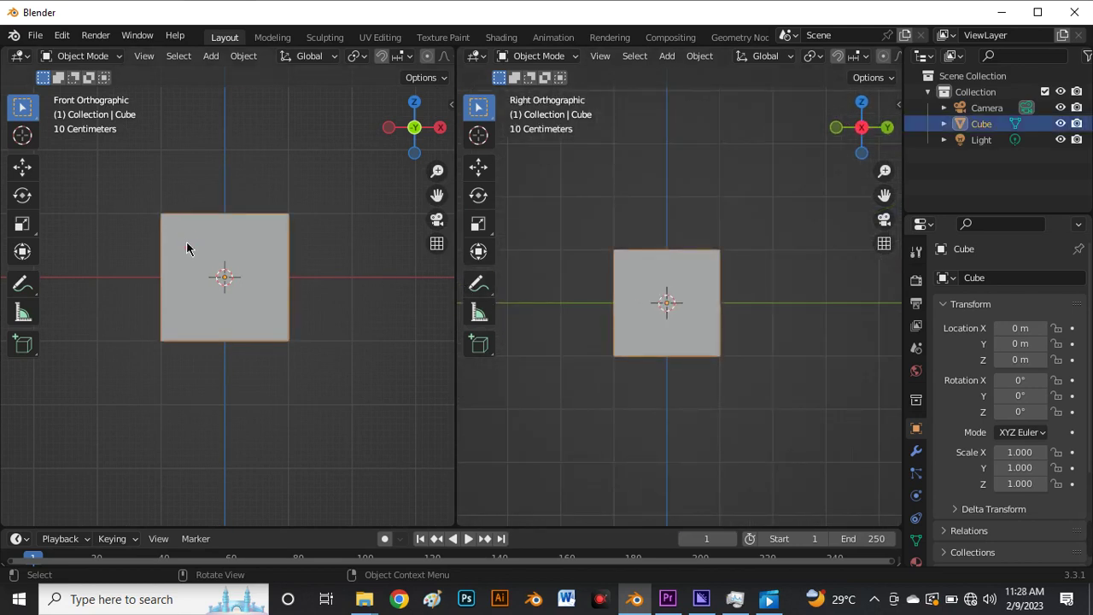
Delete the default cube and add R.jpeg from Desktop/December as a reference image
{"action": "key", "text": "Delete"}
{"action": "scroll", "coordinate": [215, 354], "scroll_direction": "down", "scroll_amount": 1}
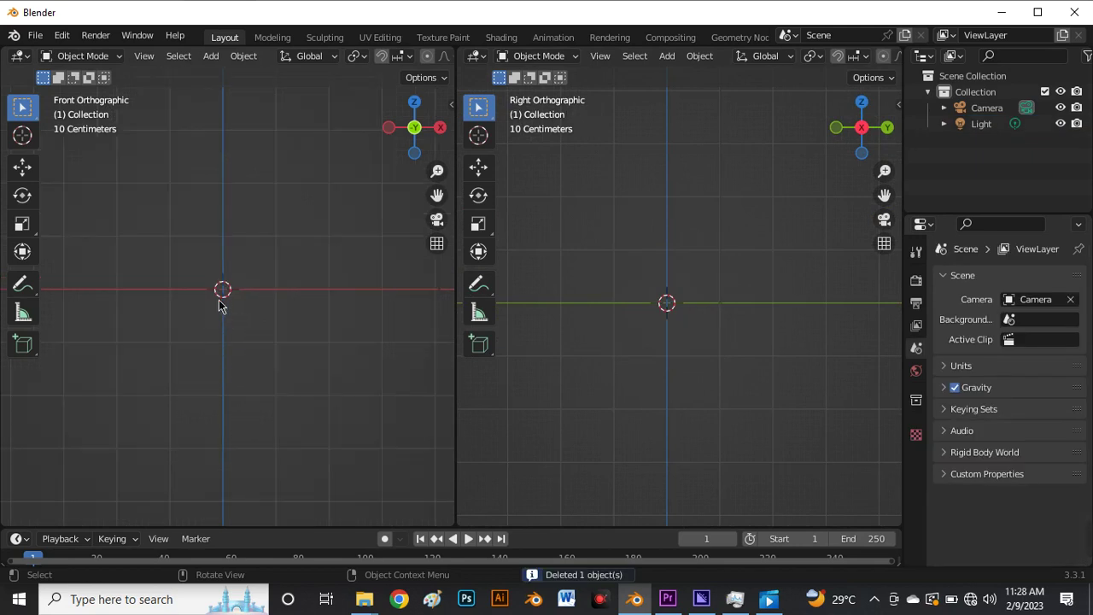
{"action": "key", "text": "shift+a"}
{"action": "mouse_move", "coordinate": [221, 300]}
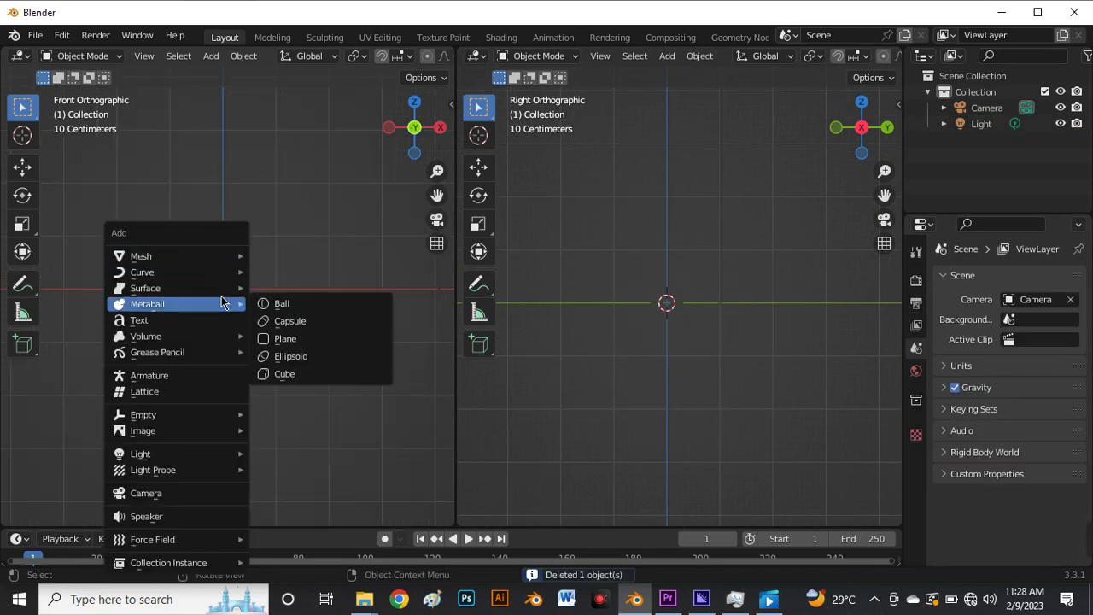
{"action": "mouse_move", "coordinate": [200, 415]}
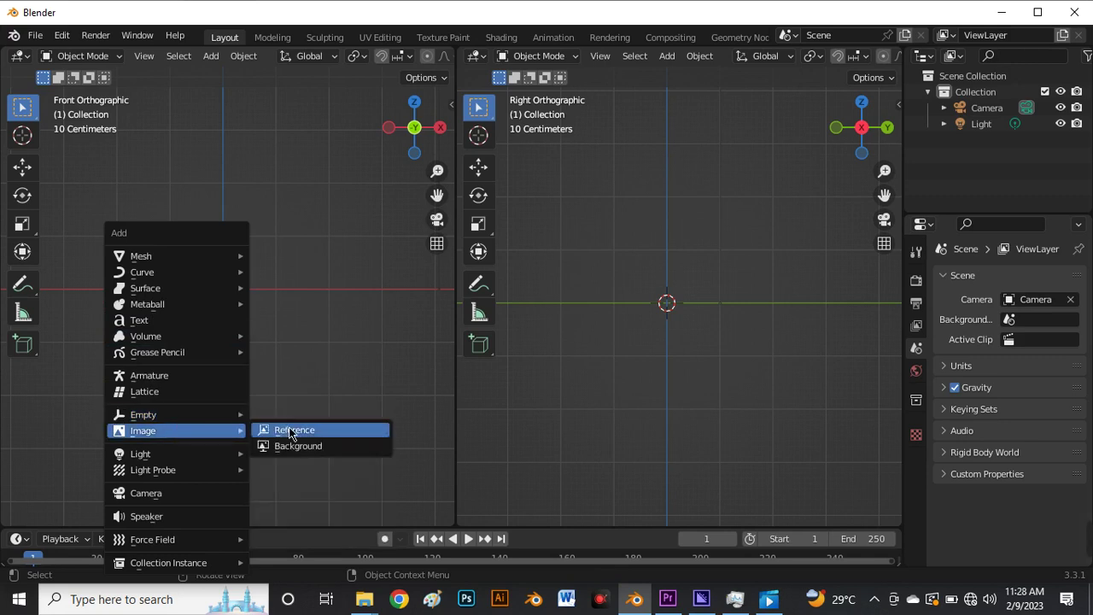
{"action": "left_click", "coordinate": [289, 432]}
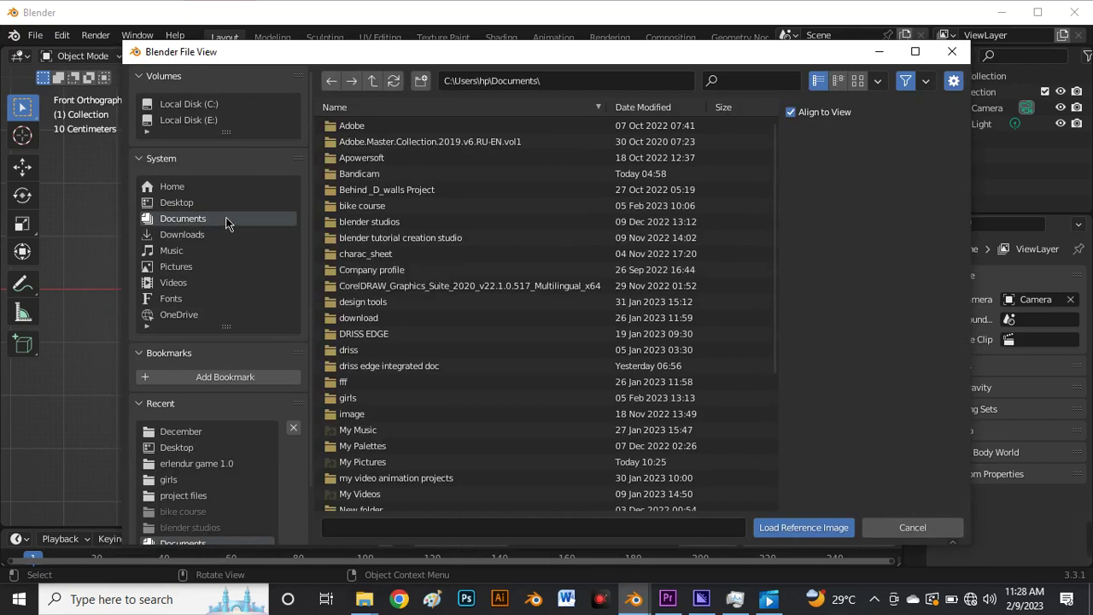
{"action": "left_click", "coordinate": [179, 203]}
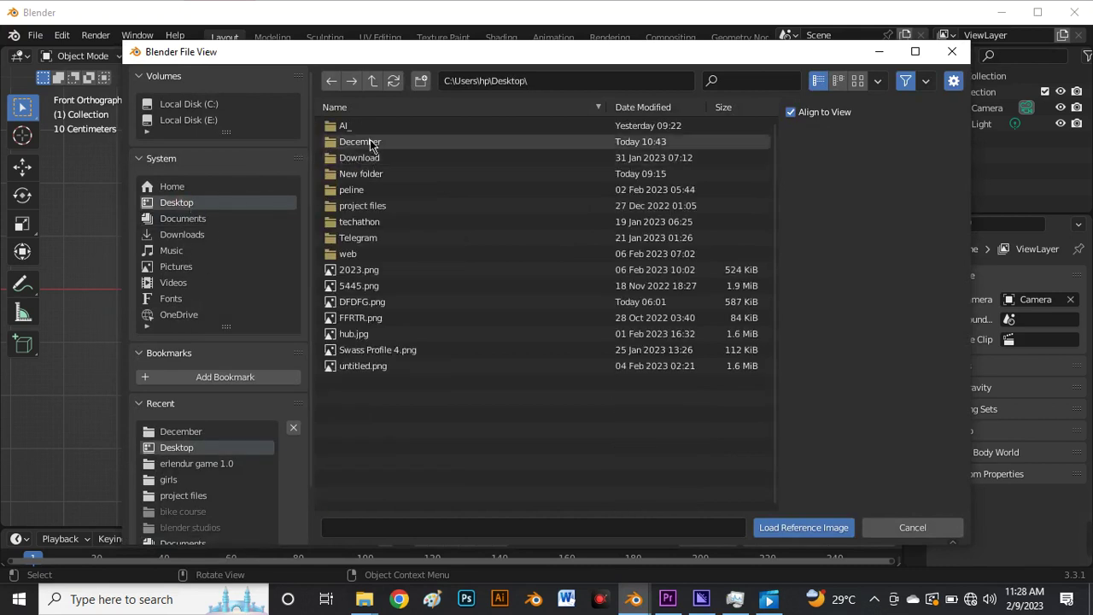
{"action": "double_click", "coordinate": [370, 140]}
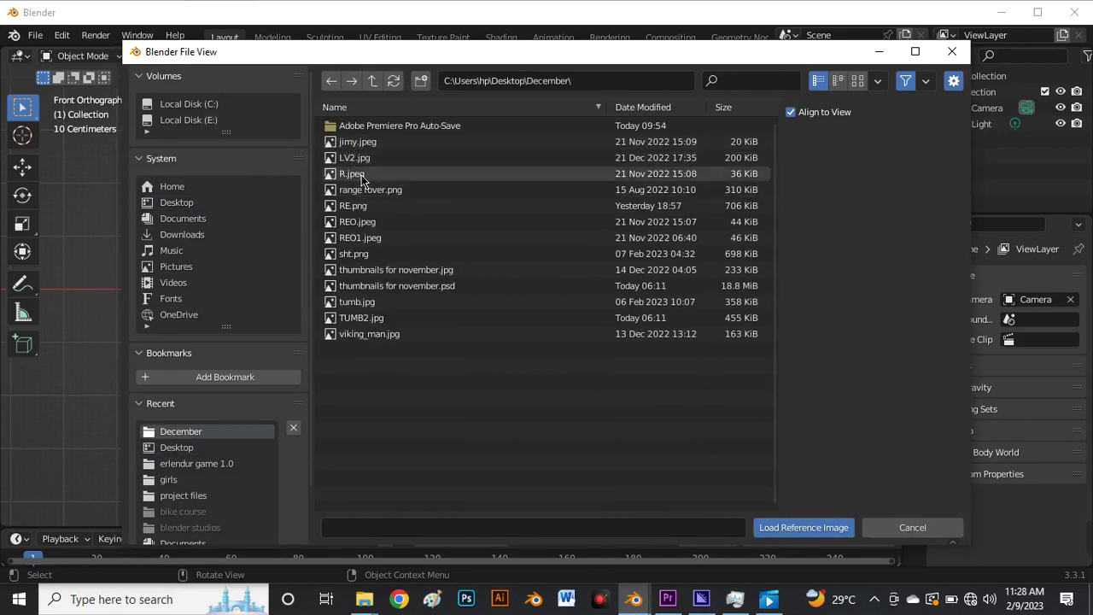
{"action": "left_click", "coordinate": [361, 175]}
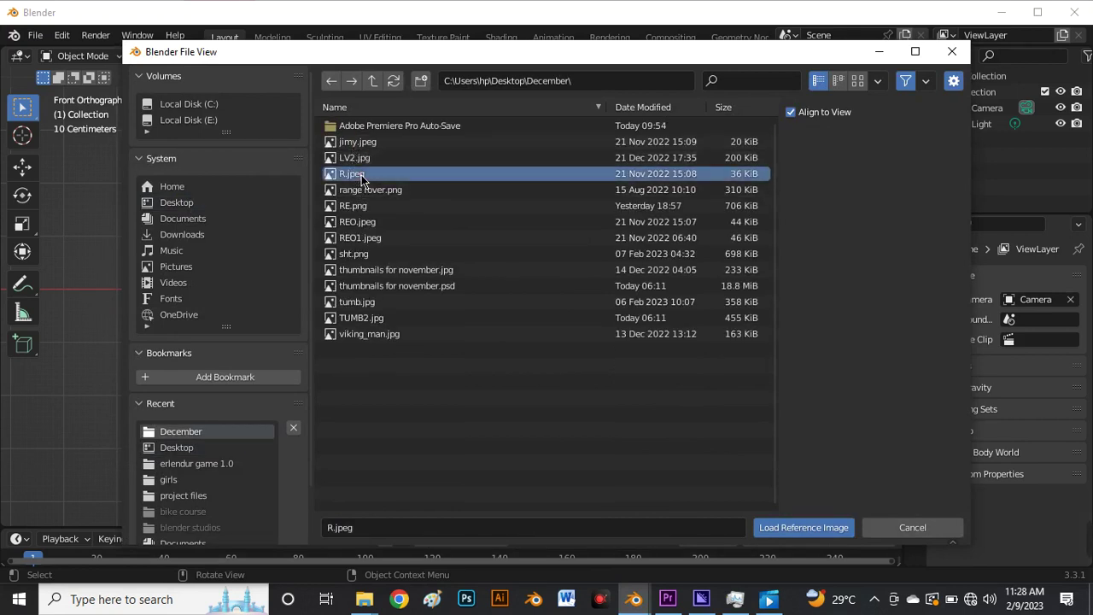
{"action": "left_click", "coordinate": [803, 528]}
{"action": "scroll", "coordinate": [213, 265], "scroll_direction": "up", "scroll_amount": 1}
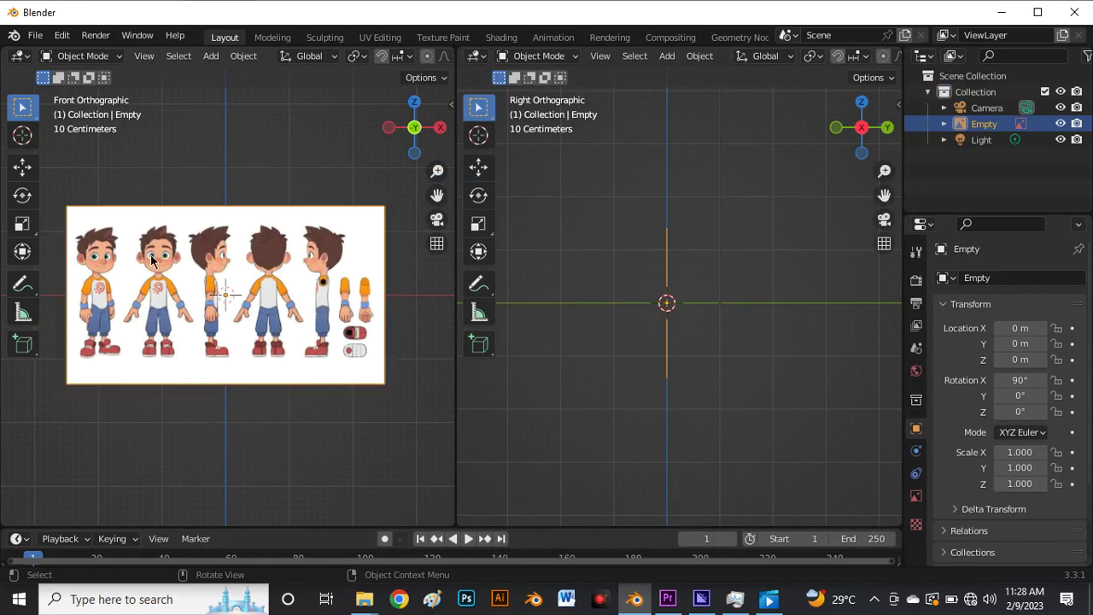
Push the reference image back along Y to 3.4244 with the Move tool
{"action": "left_click", "coordinate": [24, 175]}
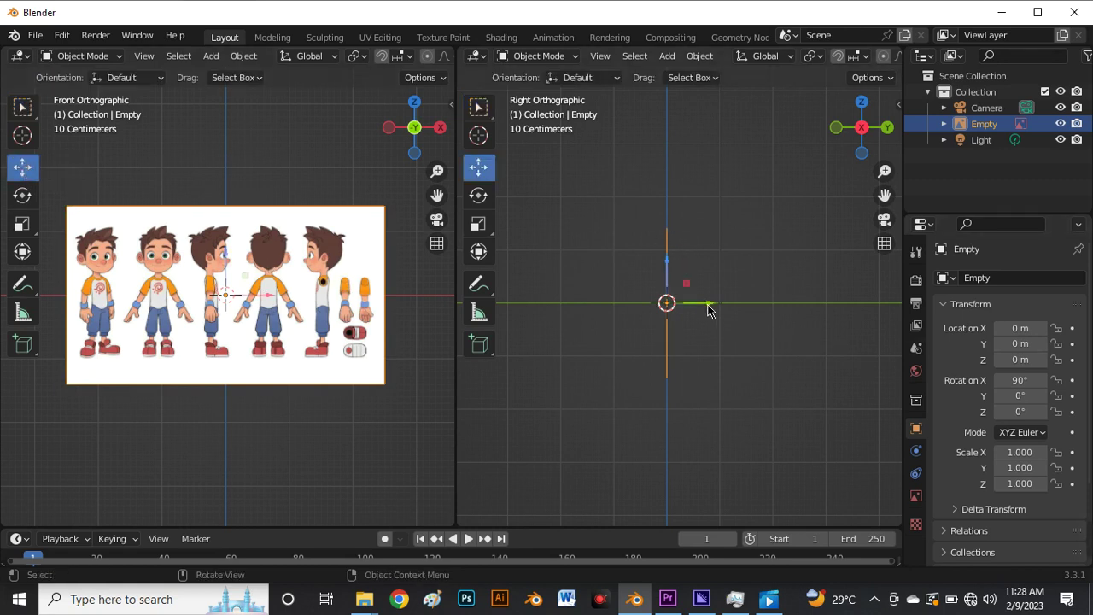
{"action": "left_click_drag", "start_coordinate": [720, 309], "coordinate": [881, 340]}
{"action": "scroll", "coordinate": [674, 311], "scroll_direction": "down", "scroll_amount": 2}
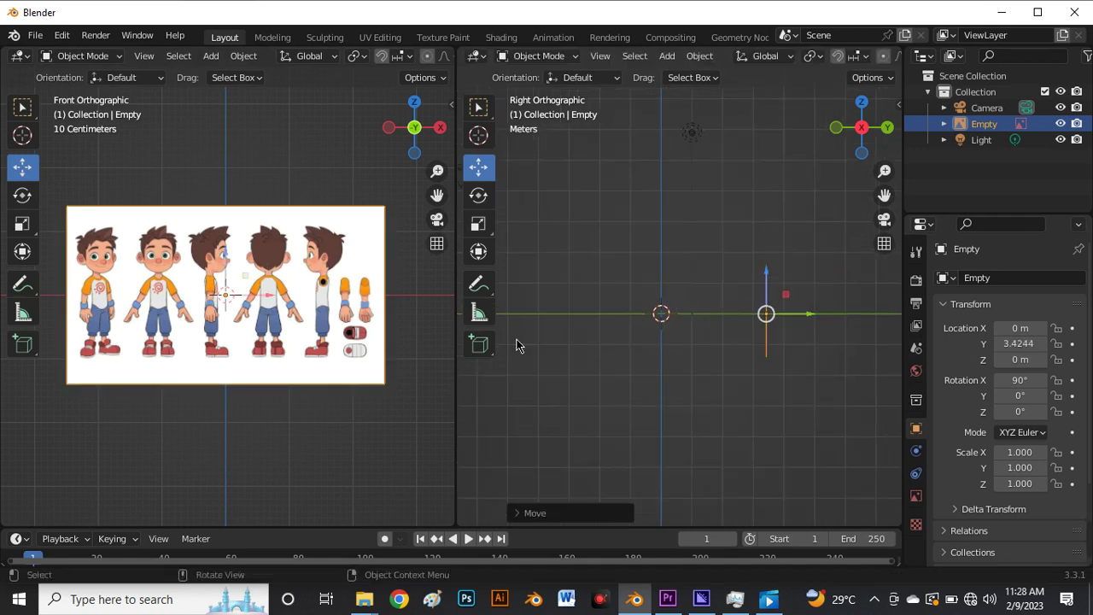
{"action": "left_click", "coordinate": [179, 322]}
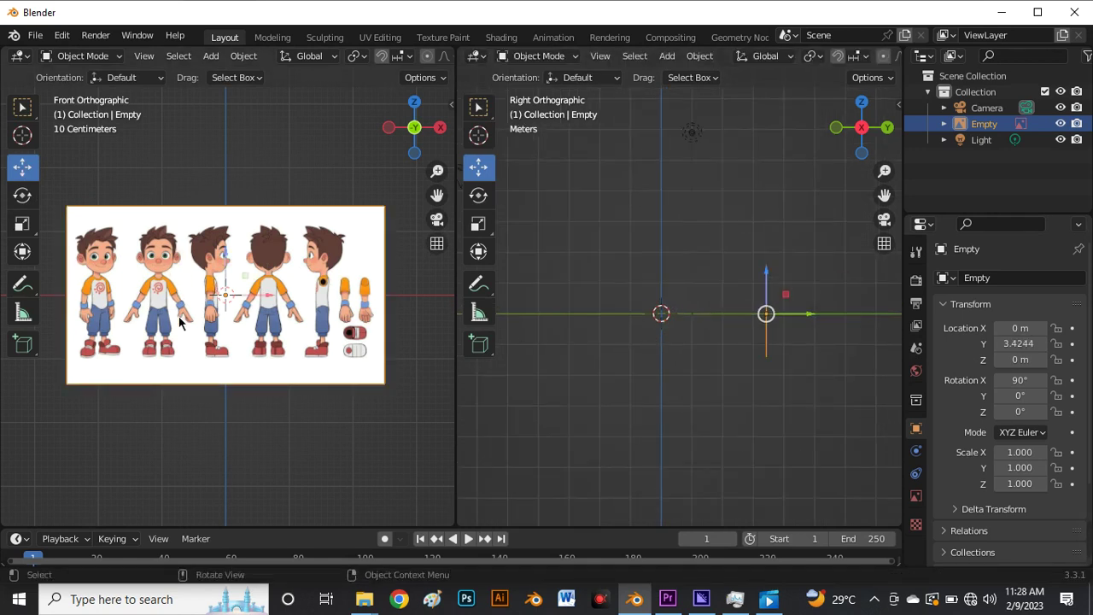
Duplicate the reference image in place and rotate the copy 90° around Z
{"action": "key", "text": "shift+d"}
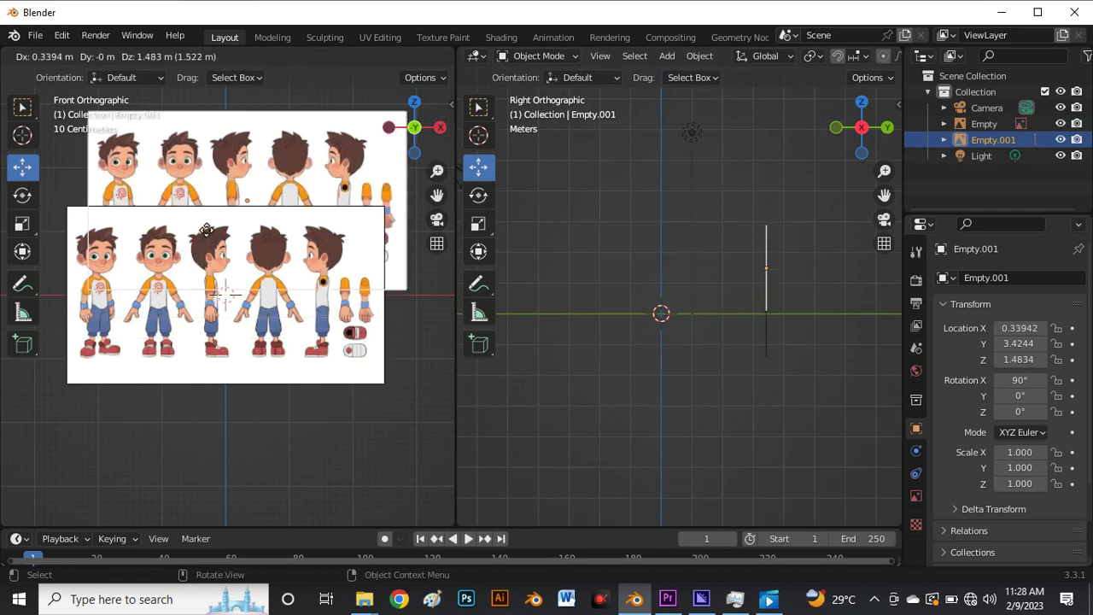
{"action": "right_click", "coordinate": [209, 226]}
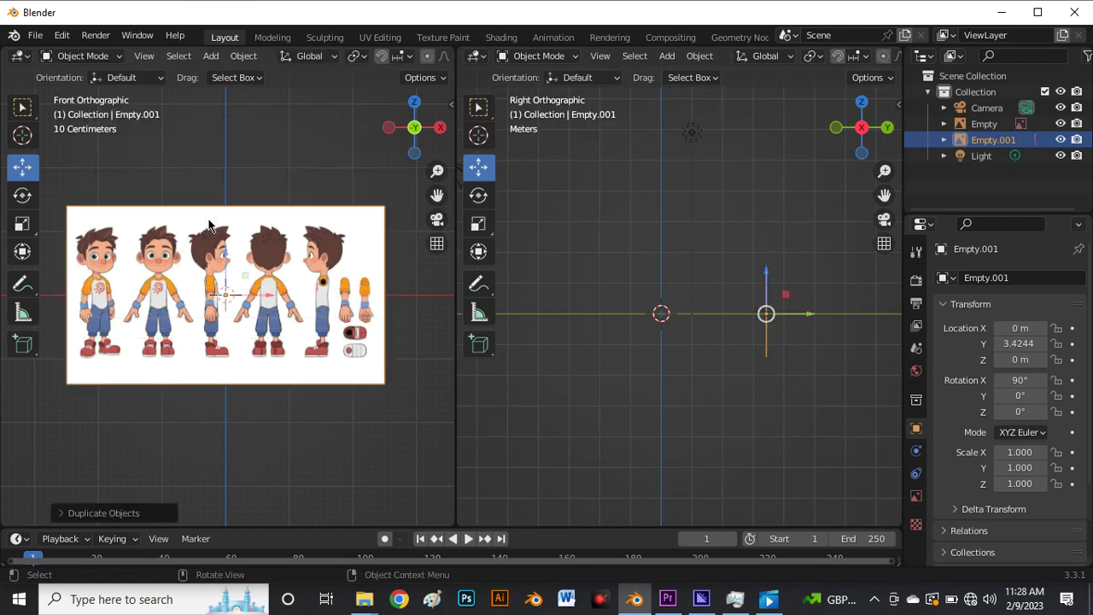
{"action": "key", "text": "r"}
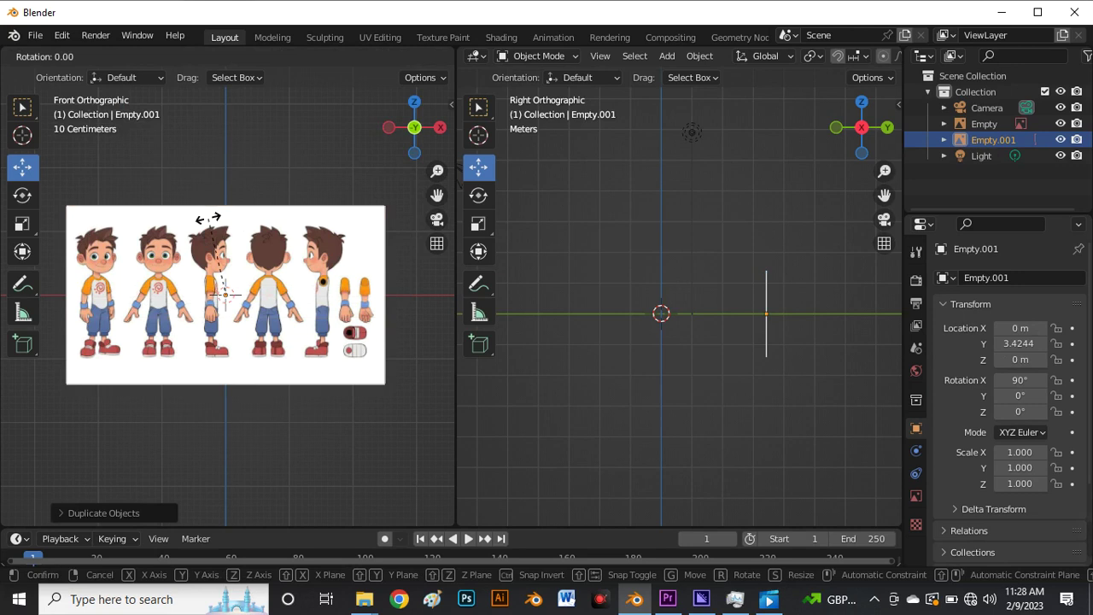
{"action": "key", "text": "z"}
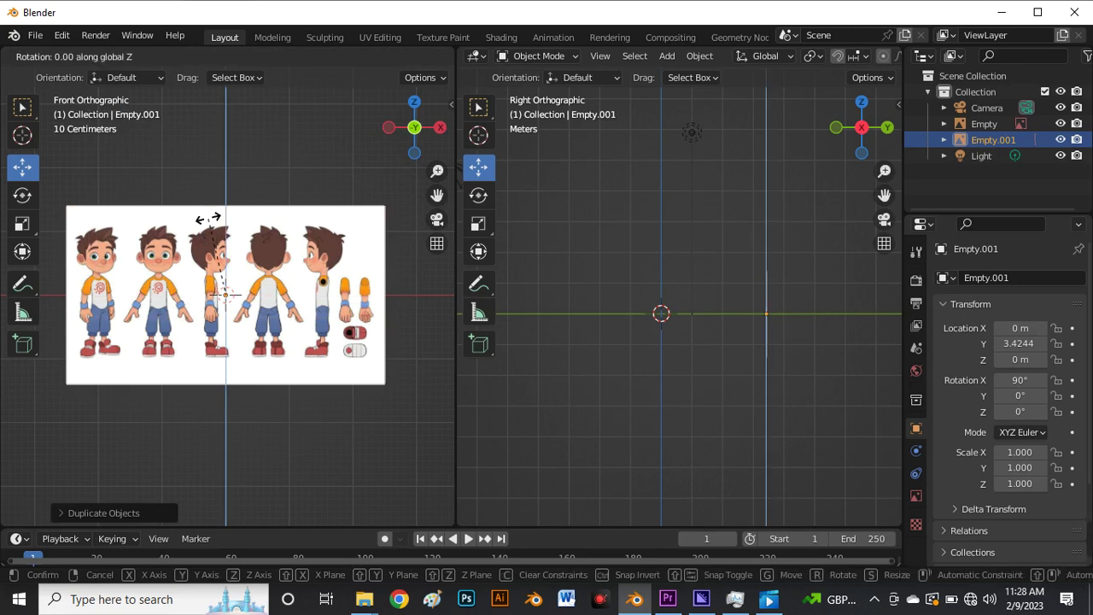
{"action": "type", "text": "90"}
{"action": "key", "text": "Return"}
{"action": "scroll", "coordinate": [658, 400], "scroll_direction": "down", "scroll_amount": 2}
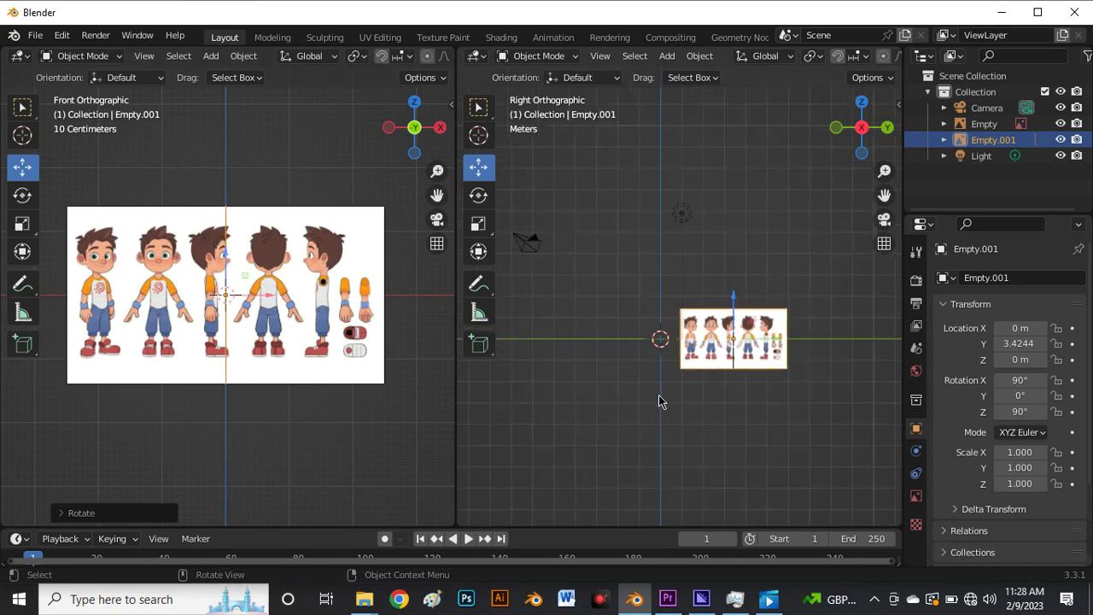
{"action": "scroll", "coordinate": [683, 367], "scroll_direction": "up", "scroll_amount": 4}
{"action": "scroll", "coordinate": [739, 311], "scroll_direction": "down", "scroll_amount": 3}
{"action": "scroll", "coordinate": [726, 318], "scroll_direction": "up", "scroll_amount": 3}
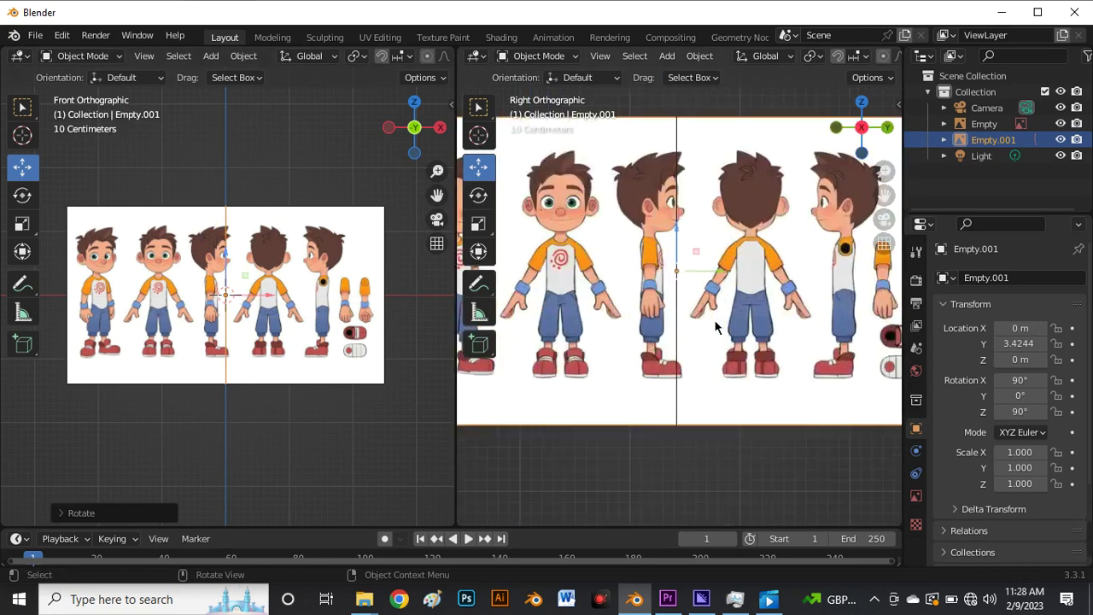
{"action": "scroll", "coordinate": [705, 338], "scroll_direction": "down", "scroll_amount": 3}
{"action": "scroll", "coordinate": [694, 333], "scroll_direction": "up", "scroll_amount": 3}
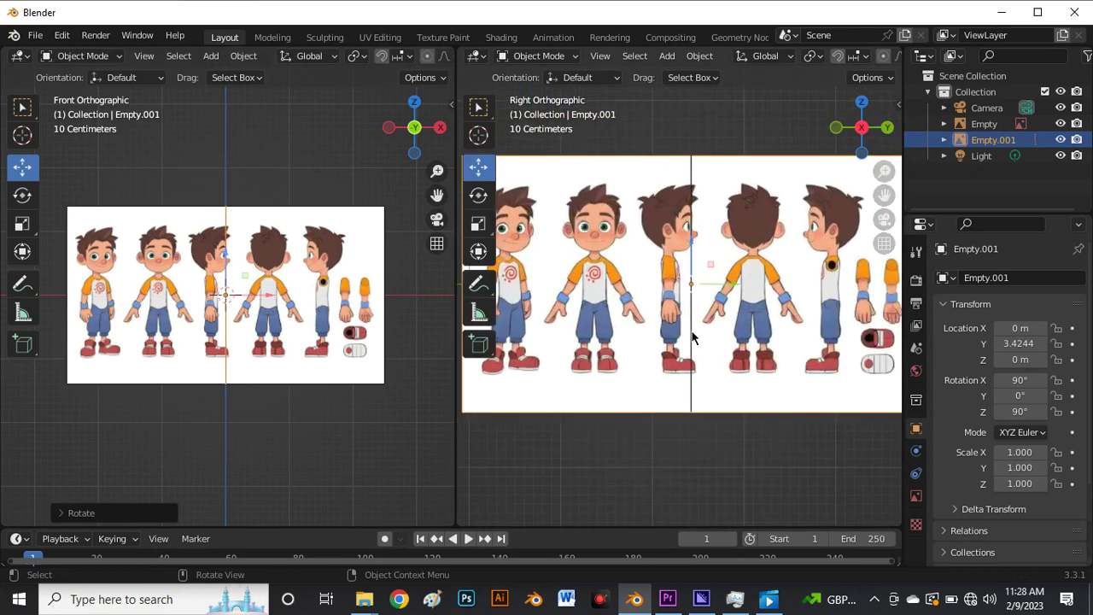
{"action": "scroll", "coordinate": [693, 345], "scroll_direction": "down", "scroll_amount": 2}
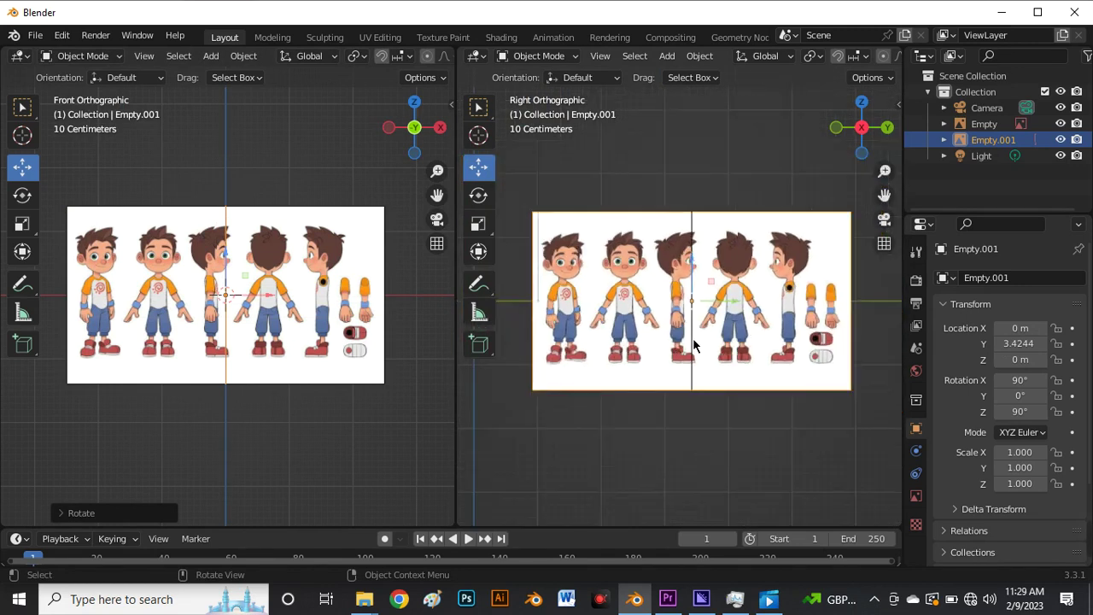
Shift the side reference along Y and move the front reference further along Y
{"action": "left_click_drag", "start_coordinate": [728, 300], "coordinate": [642, 327]}
{"action": "left_click", "coordinate": [303, 256]}
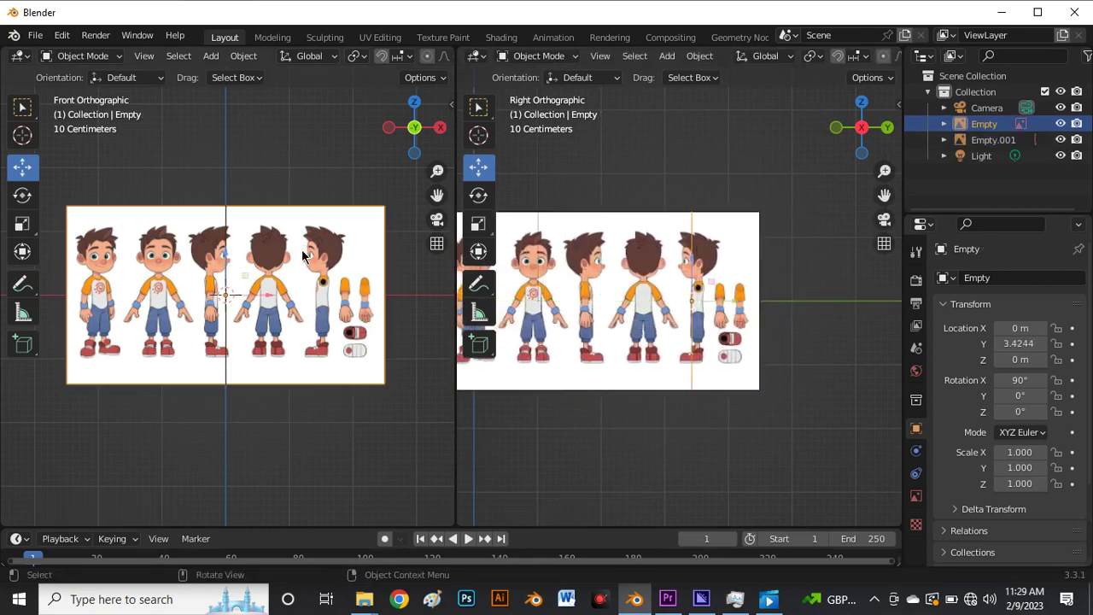
{"action": "left_click_drag", "start_coordinate": [724, 303], "coordinate": [812, 303]}
{"action": "scroll", "coordinate": [606, 329], "scroll_direction": "down", "scroll_amount": 2}
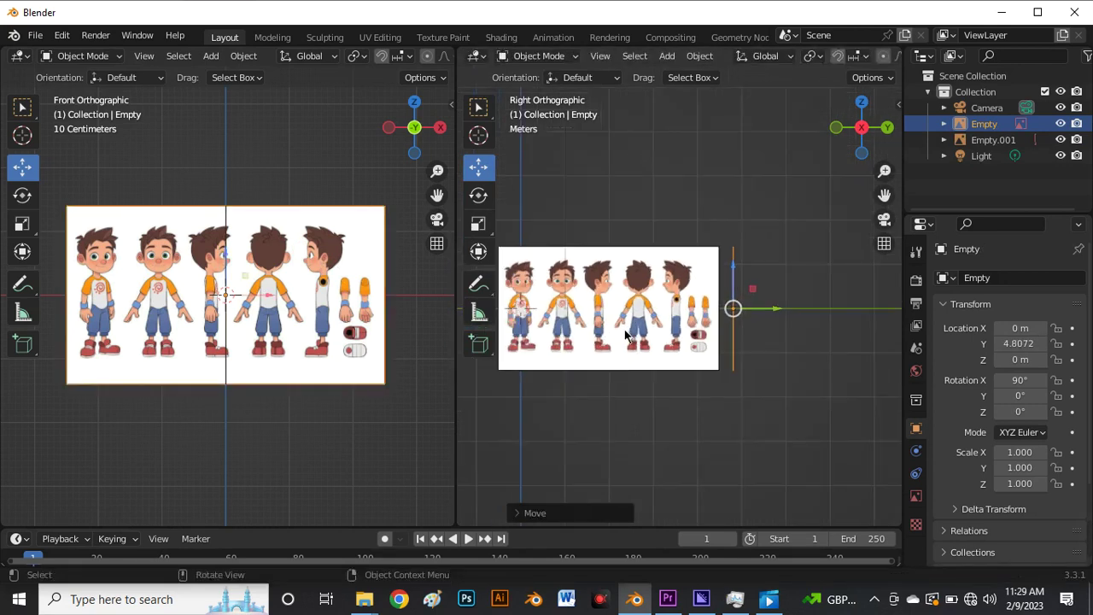
{"action": "scroll", "coordinate": [653, 299], "scroll_direction": "up", "scroll_amount": 2}
{"action": "scroll", "coordinate": [659, 308], "scroll_direction": "down", "scroll_amount": 1}
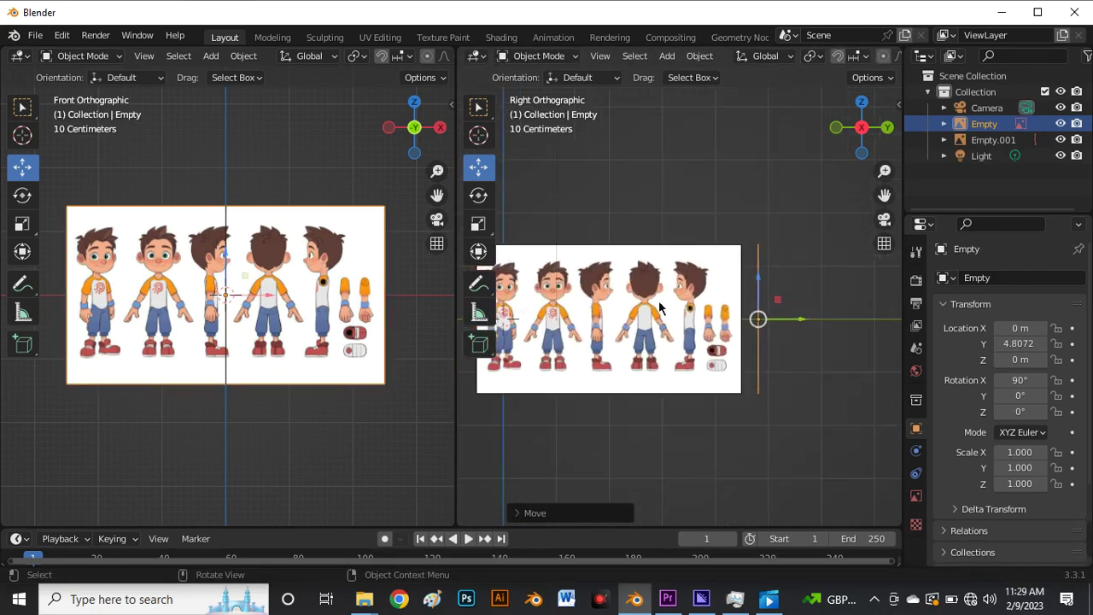
{"action": "scroll", "coordinate": [162, 265], "scroll_direction": "up", "scroll_amount": 2}
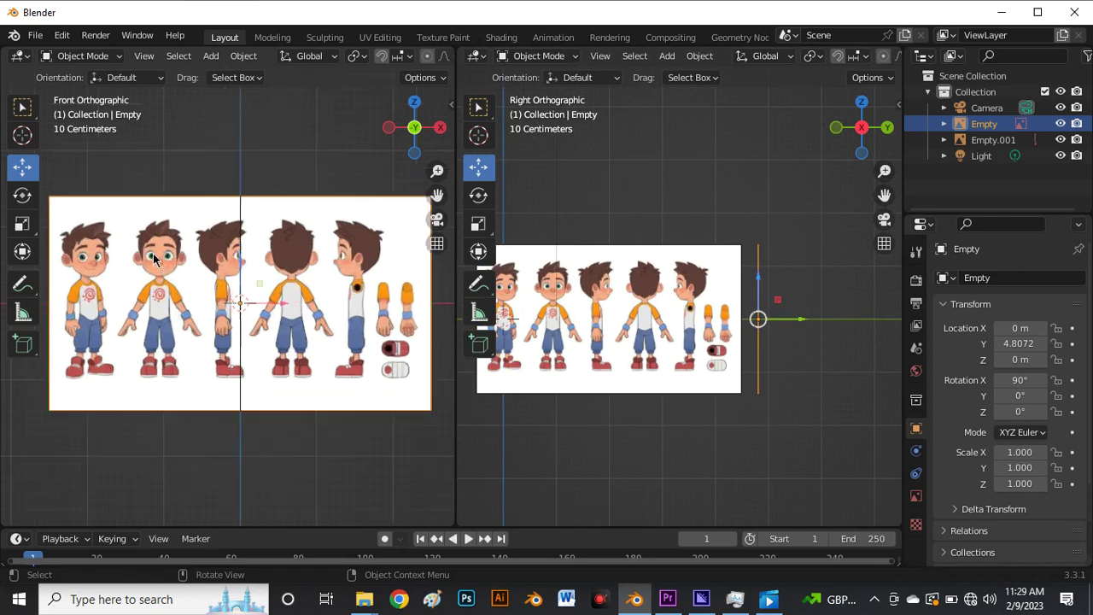
{"action": "scroll", "coordinate": [272, 284], "scroll_direction": "up", "scroll_amount": 2}
Slide the front reference sheet along X until the character's nose sits on the centre axis
{"action": "left_click_drag", "start_coordinate": [318, 348], "coordinate": [52, 373]}
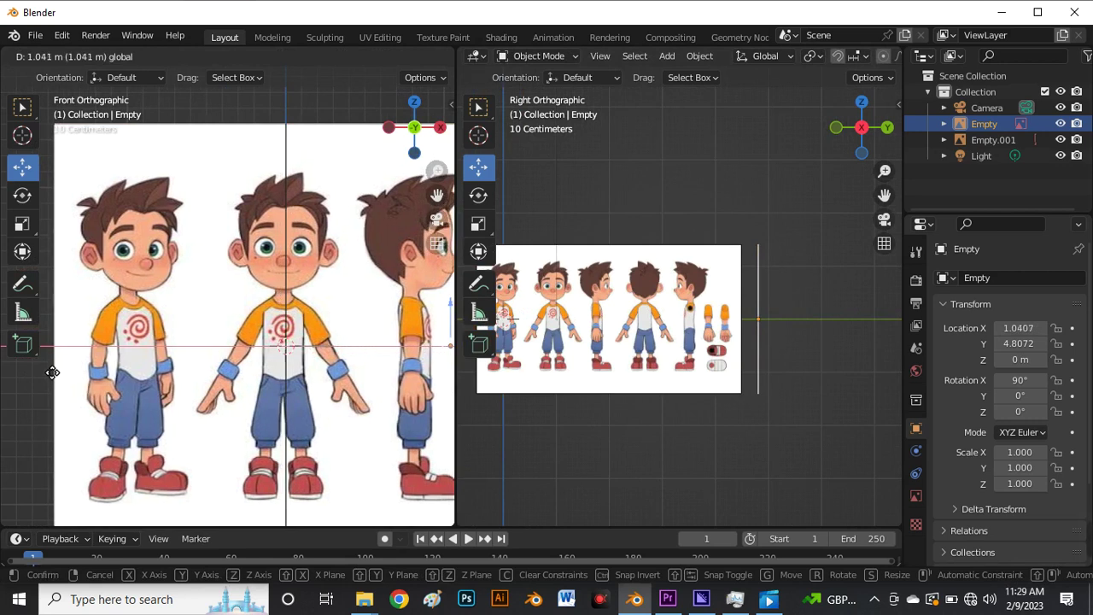
{"action": "left_click_drag", "start_coordinate": [52, 372], "coordinate": [52, 372]}
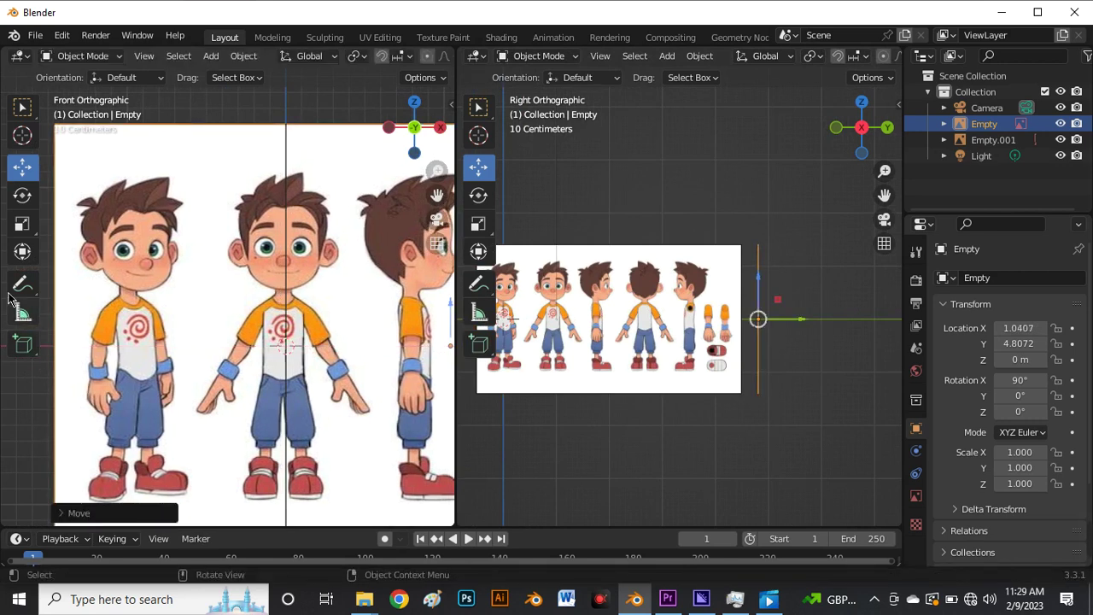
{"action": "scroll", "coordinate": [279, 248], "scroll_direction": "up", "scroll_amount": 6}
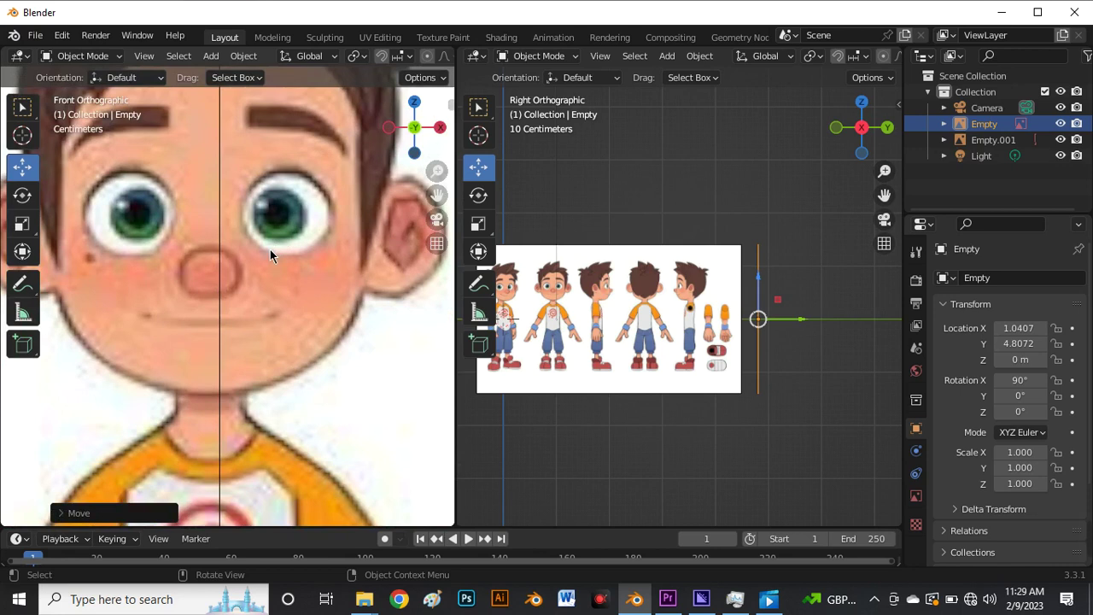
{"action": "key", "text": "g"}
{"action": "key", "text": "x"}
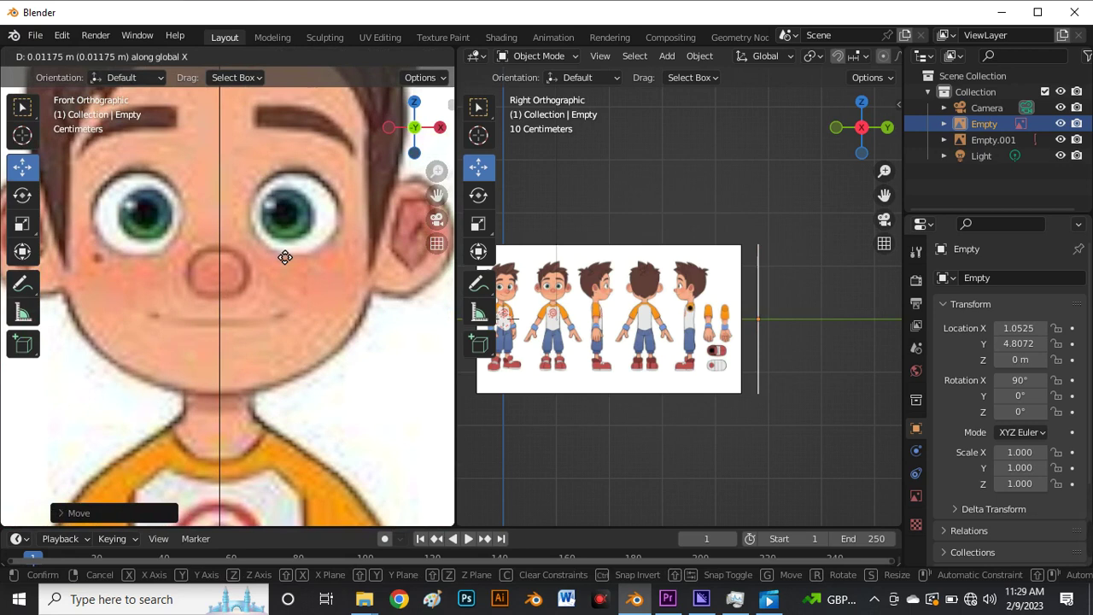
{"action": "left_click", "coordinate": [284, 257]}
{"action": "scroll", "coordinate": [230, 232], "scroll_direction": "down", "scroll_amount": 3}
{"action": "scroll", "coordinate": [216, 220], "scroll_direction": "up", "scroll_amount": 5}
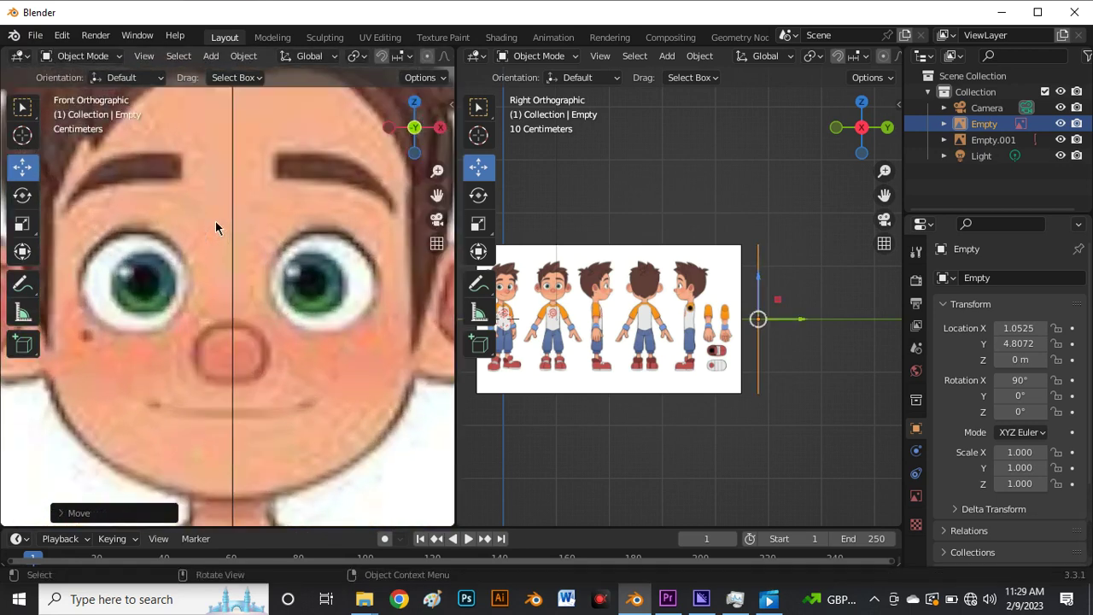
{"action": "key", "text": "g"}
{"action": "key", "text": "x"}
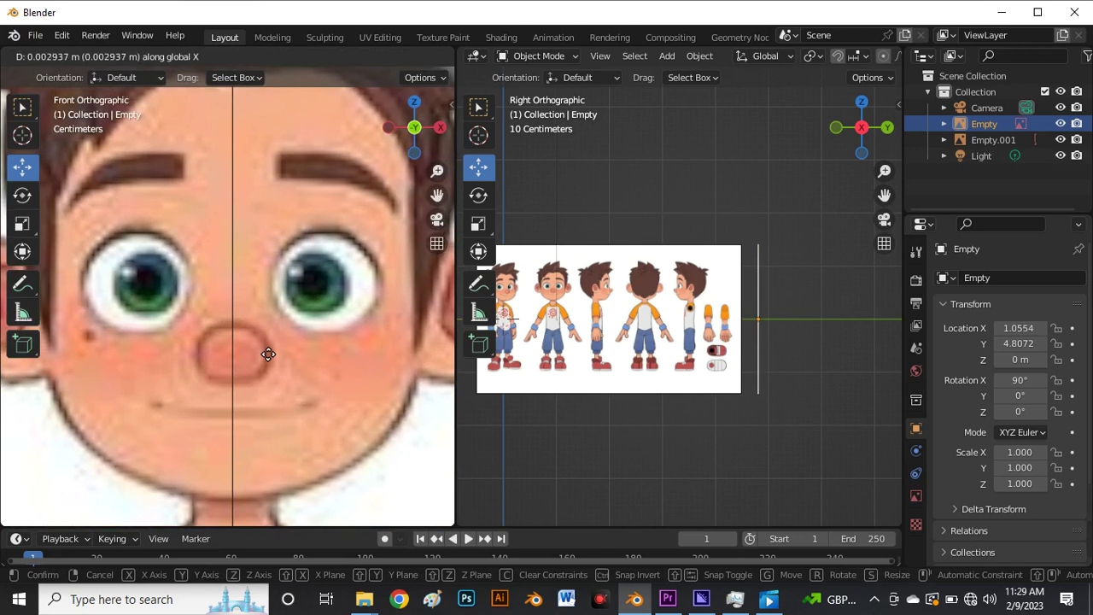
{"action": "left_click", "coordinate": [266, 354]}
{"action": "scroll", "coordinate": [236, 282], "scroll_direction": "down", "scroll_amount": 4}
{"action": "scroll", "coordinate": [236, 294], "scroll_direction": "down", "scroll_amount": 5}
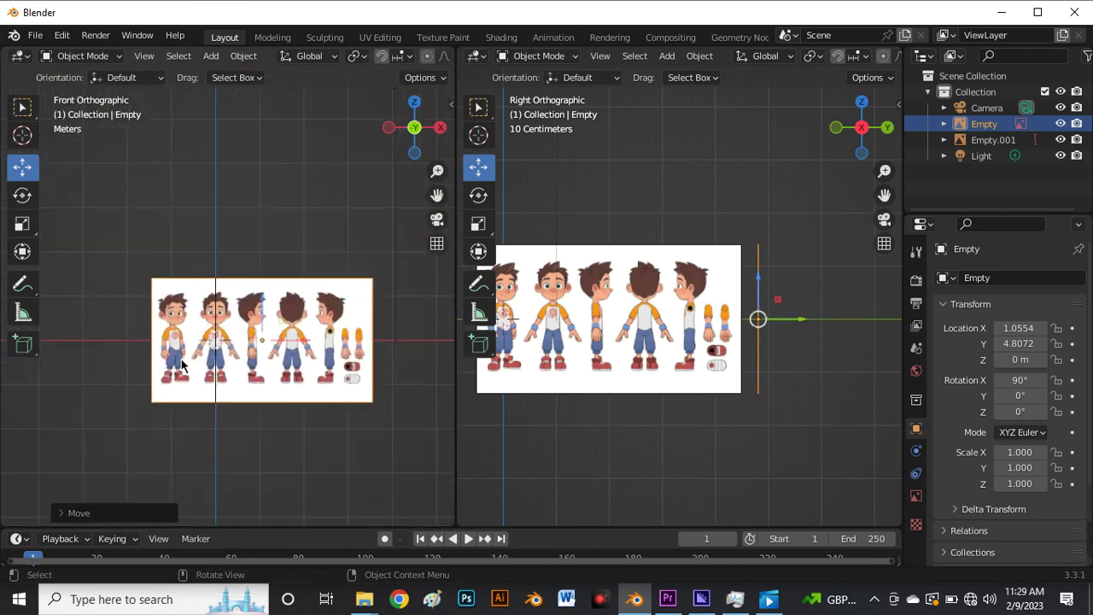
{"action": "scroll", "coordinate": [274, 355], "scroll_direction": "up", "scroll_amount": 3}
Enable the Selectable filter in the Outliner and toggle the front reference's selectability
{"action": "left_click", "coordinate": [212, 342]}
{"action": "scroll", "coordinate": [672, 346], "scroll_direction": "down", "scroll_amount": 3}
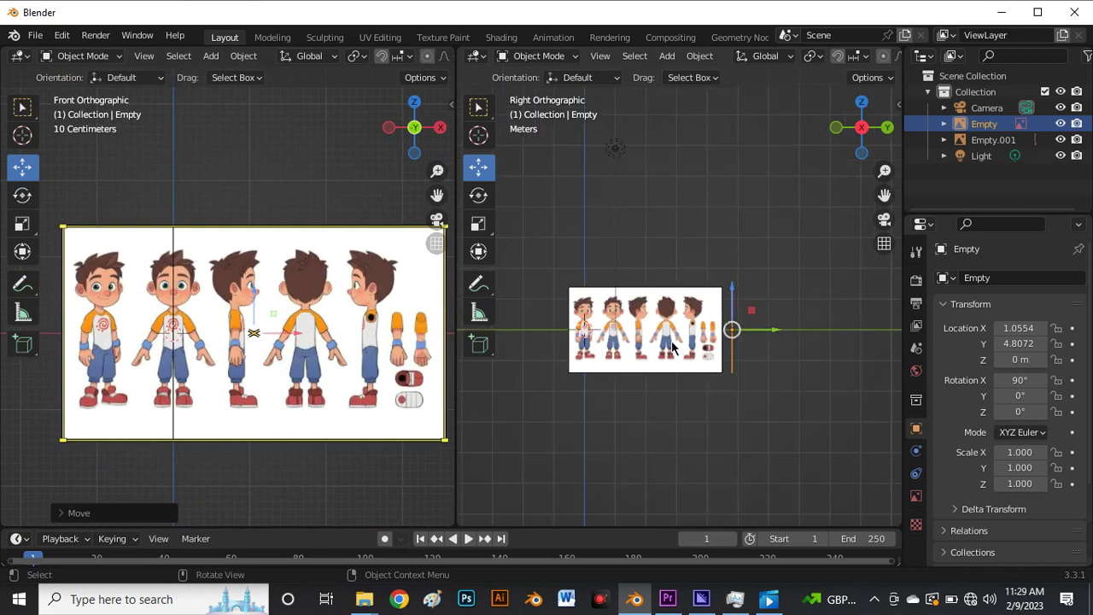
{"action": "scroll", "coordinate": [670, 342], "scroll_direction": "up", "scroll_amount": 1}
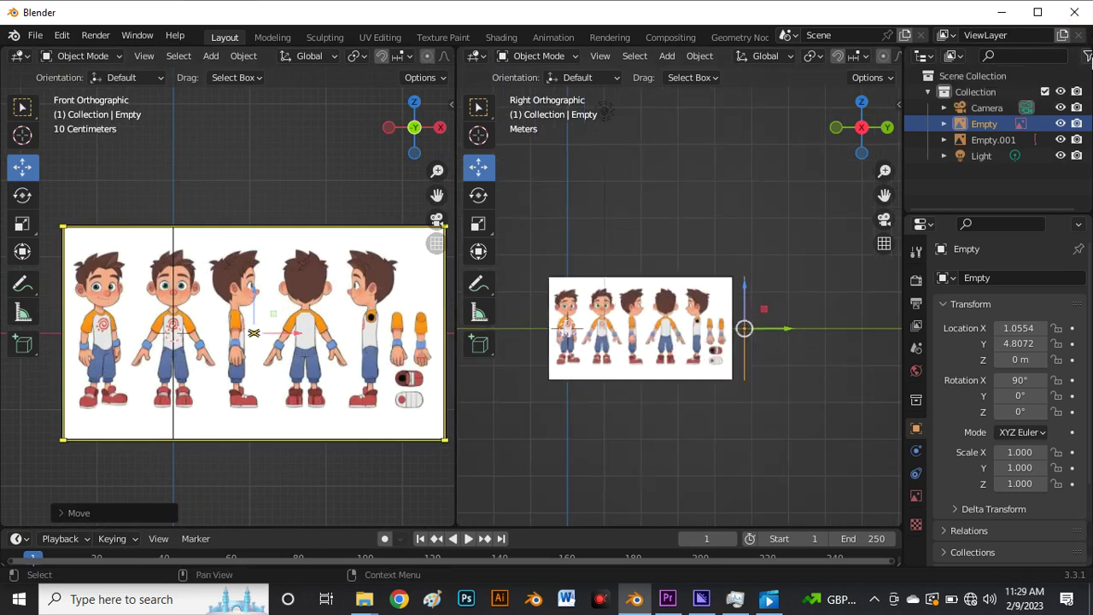
{"action": "left_click", "coordinate": [1088, 57]}
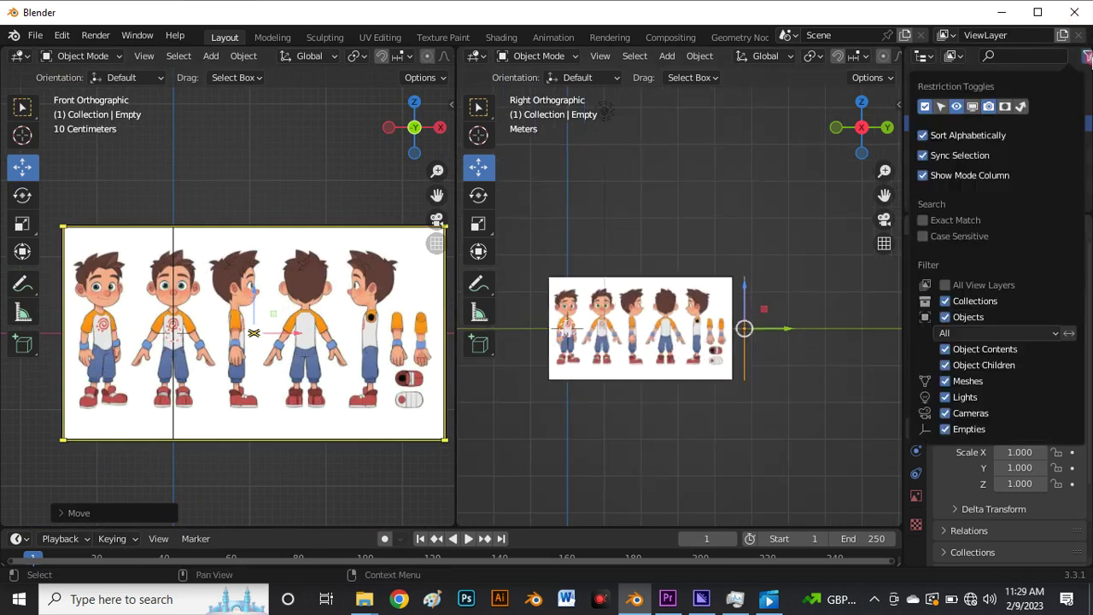
{"action": "left_click", "coordinate": [942, 107]}
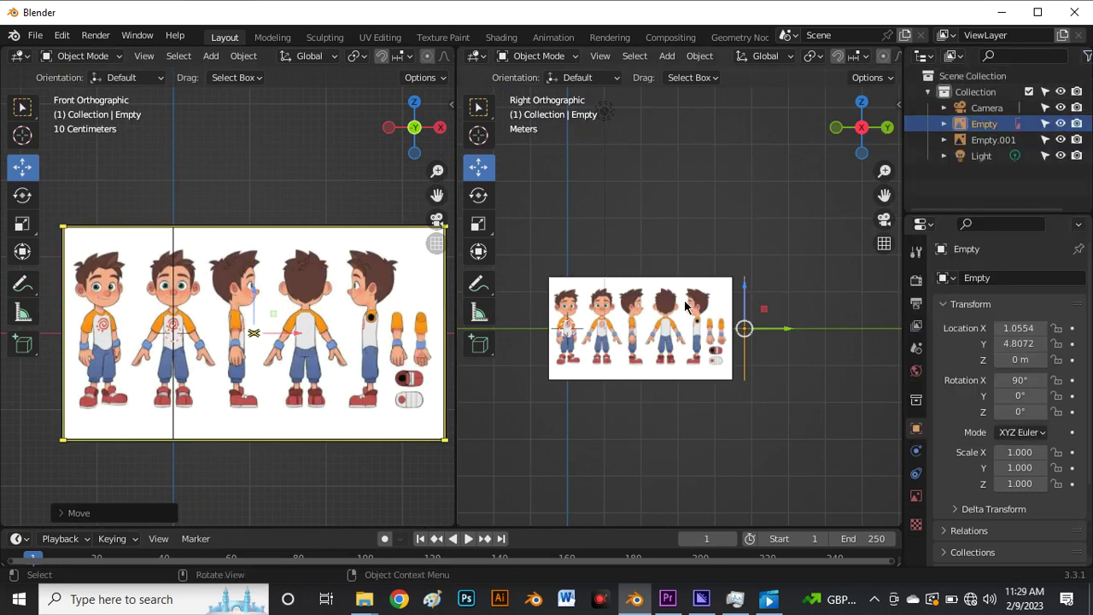
{"action": "left_click", "coordinate": [1045, 125]}
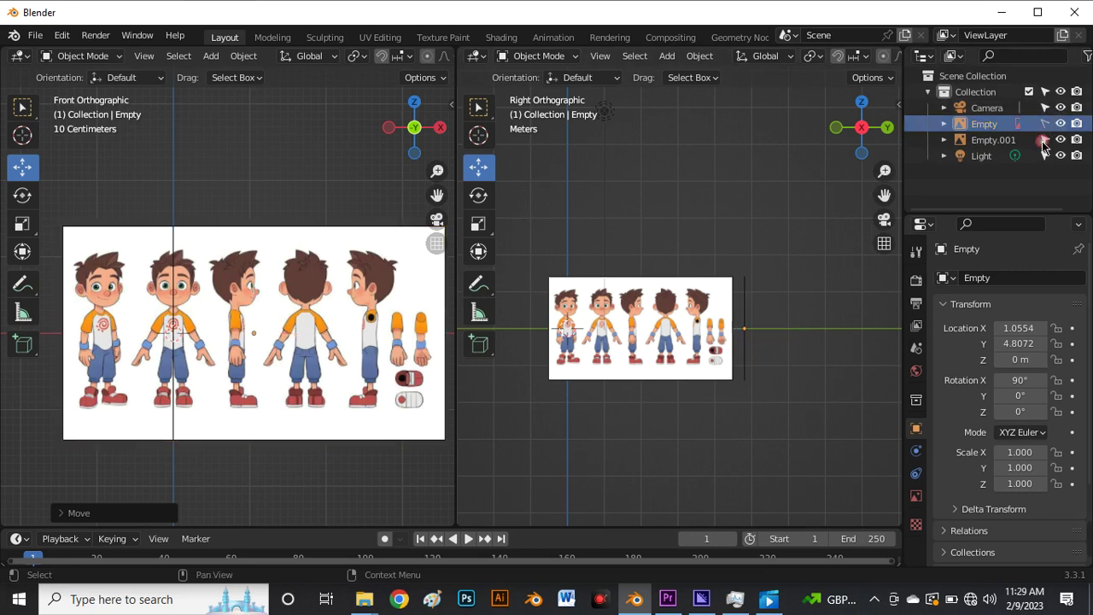
{"action": "scroll", "coordinate": [590, 340], "scroll_direction": "up", "scroll_amount": 1}
{"action": "scroll", "coordinate": [589, 340], "scroll_direction": "up", "scroll_amount": 3}
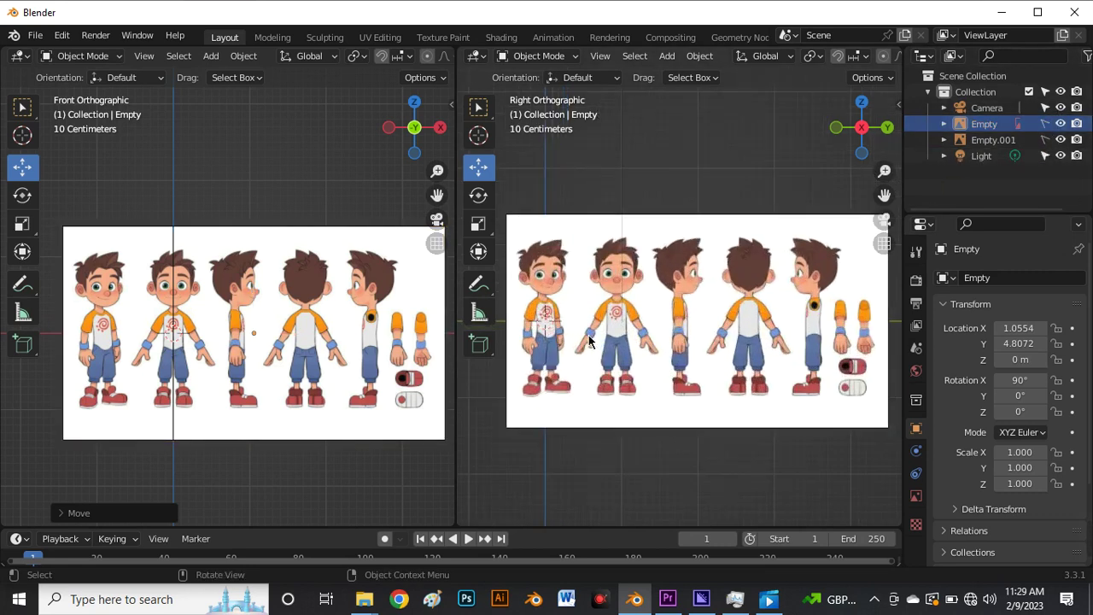
{"action": "scroll", "coordinate": [589, 340], "scroll_direction": "down", "scroll_amount": 3}
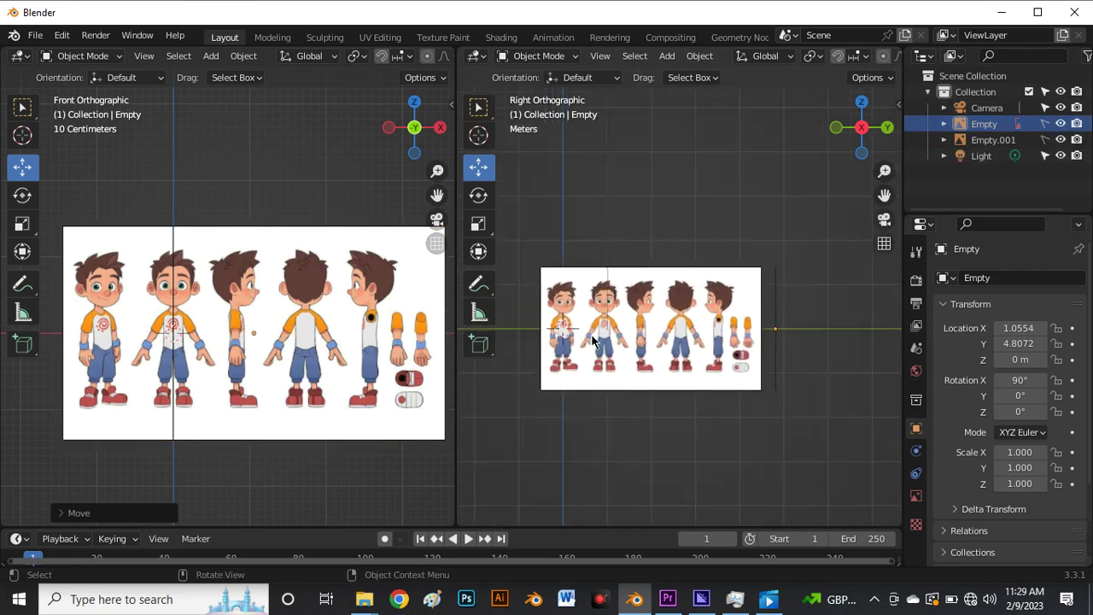
{"action": "left_click", "coordinate": [1044, 125]}
{"action": "scroll", "coordinate": [713, 325], "scroll_direction": "down", "scroll_amount": 2}
{"action": "scroll", "coordinate": [713, 324], "scroll_direction": "up", "scroll_amount": 3}
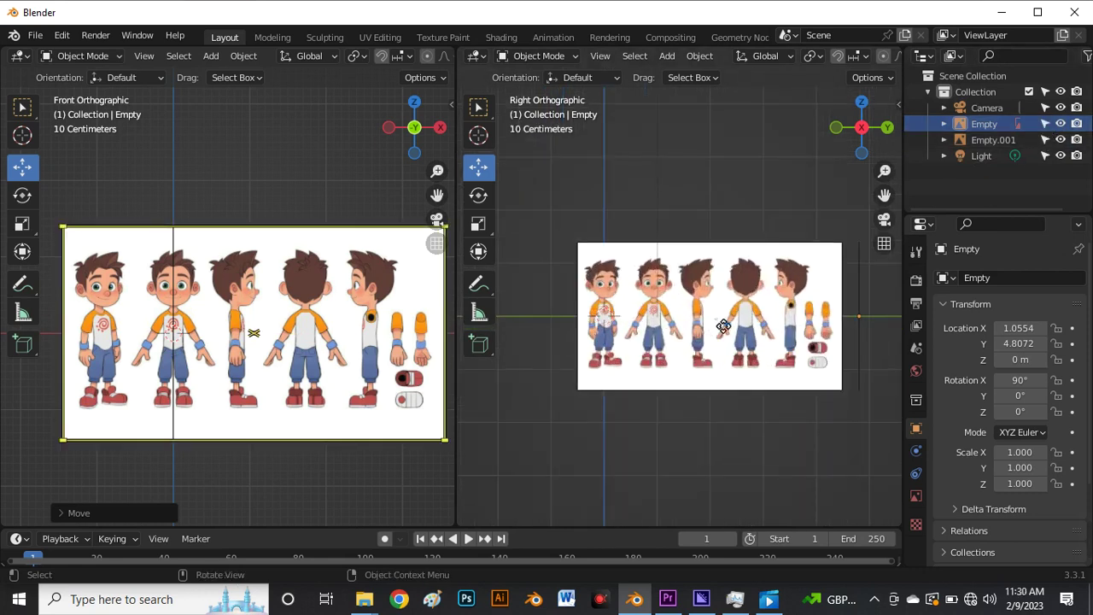
Move the side reference Empty.001 along Y to -1.5391 to centre the character
{"action": "left_click", "coordinate": [724, 325]}
{"action": "scroll", "coordinate": [724, 325], "scroll_direction": "up", "scroll_amount": 2}
{"action": "left_click_drag", "start_coordinate": [747, 322], "coordinate": [483, 389]}
{"action": "scroll", "coordinate": [683, 343], "scroll_direction": "down", "scroll_amount": 2}
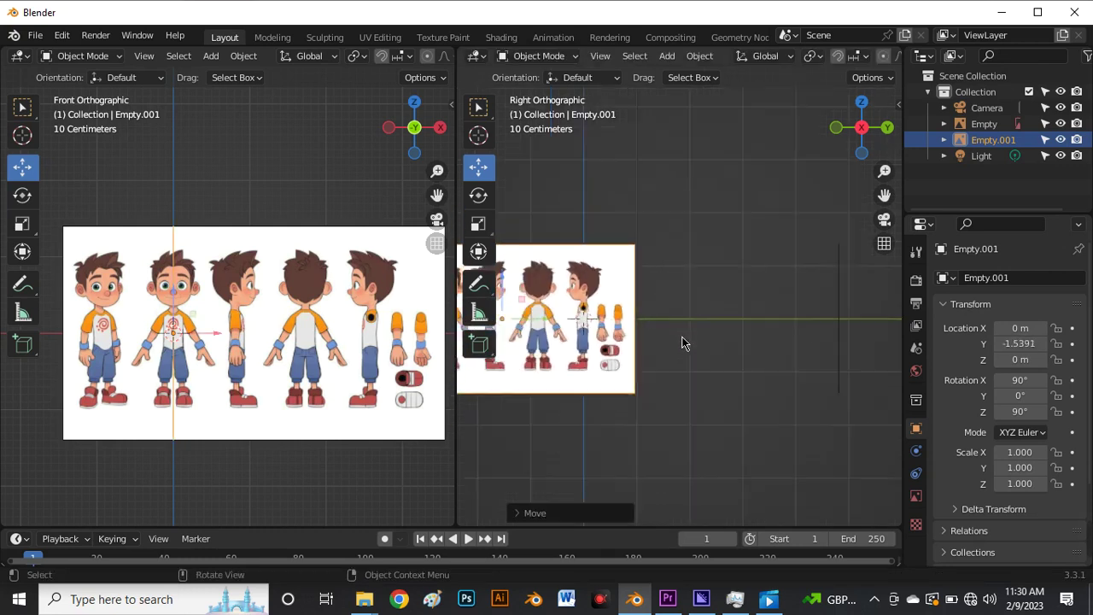
{"action": "scroll", "coordinate": [632, 177], "scroll_direction": "up", "scroll_amount": 3}
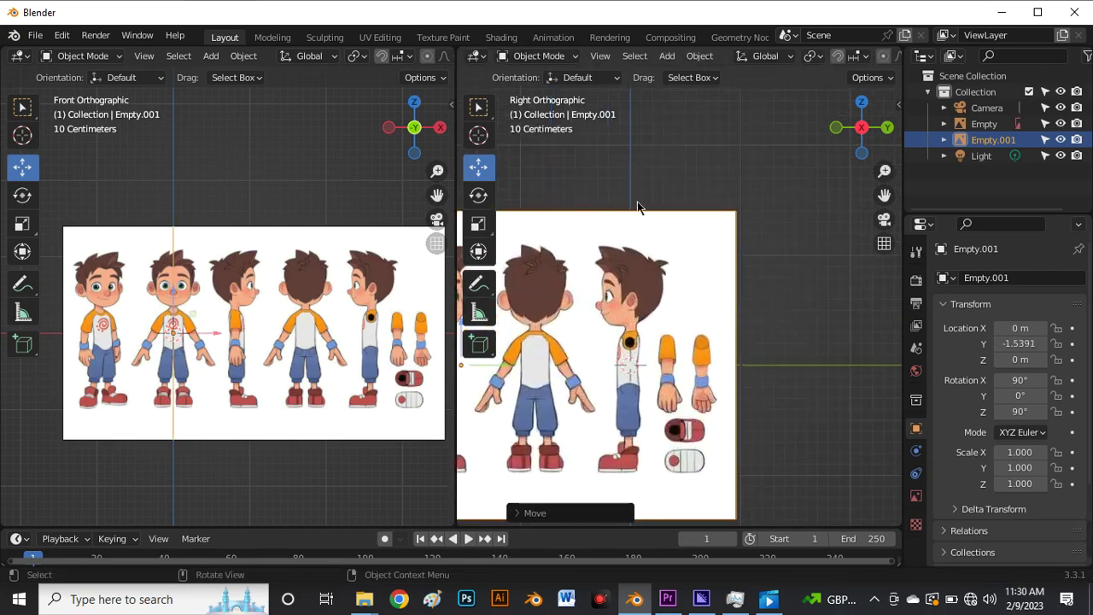
{"action": "scroll", "coordinate": [642, 252], "scroll_direction": "down", "scroll_amount": 2}
{"action": "scroll", "coordinate": [875, 205], "scroll_direction": "up", "scroll_amount": 1}
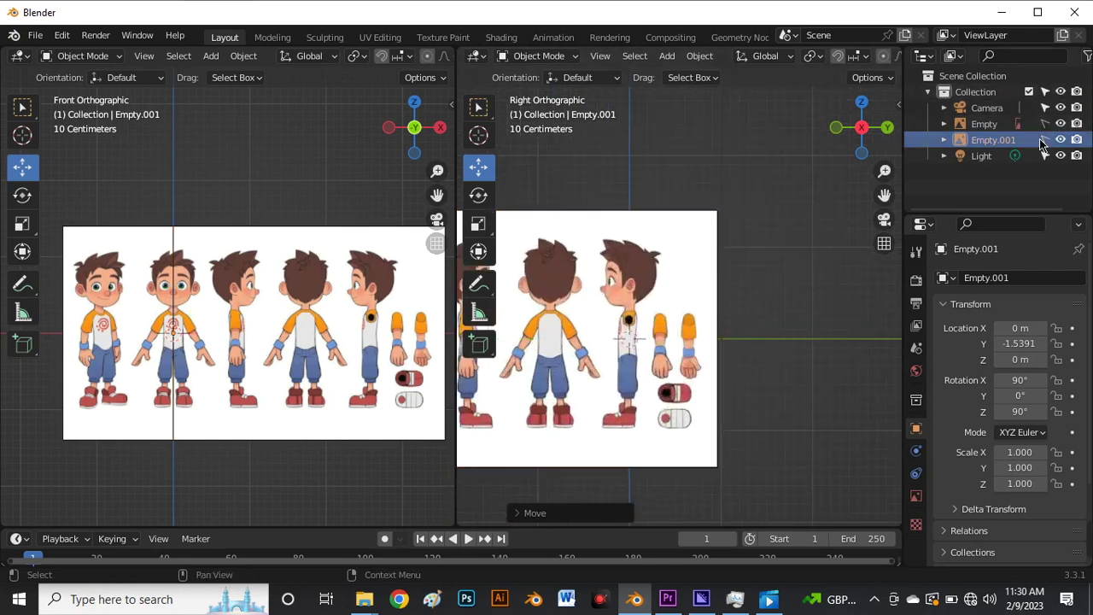
{"action": "scroll", "coordinate": [732, 313], "scroll_direction": "down", "scroll_amount": 3}
{"action": "scroll", "coordinate": [665, 341], "scroll_direction": "up", "scroll_amount": 4}
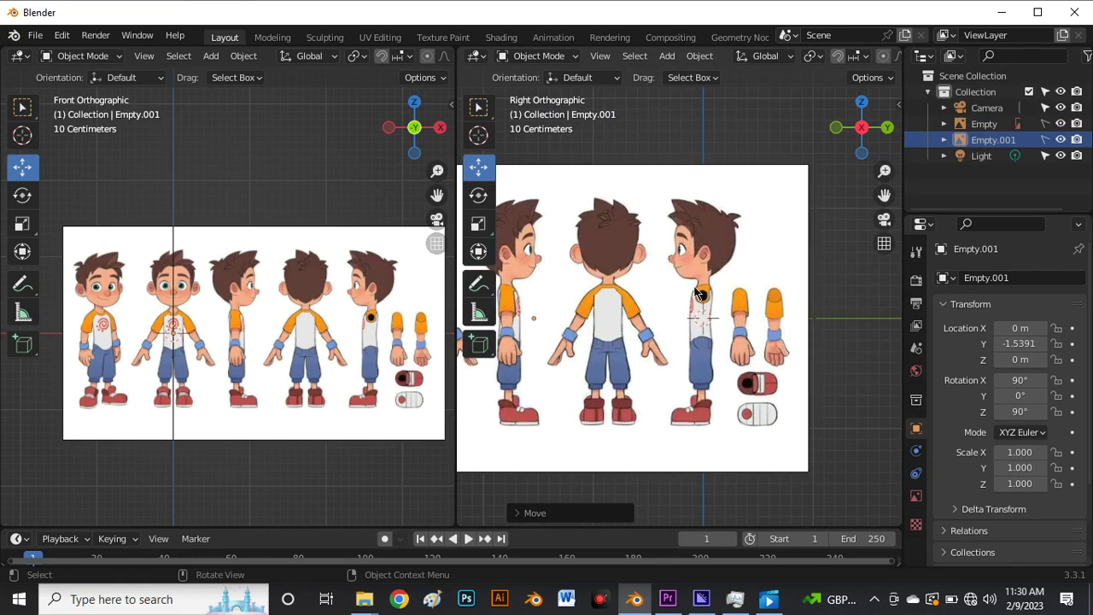
{"action": "scroll", "coordinate": [697, 305], "scroll_direction": "down", "scroll_amount": 1}
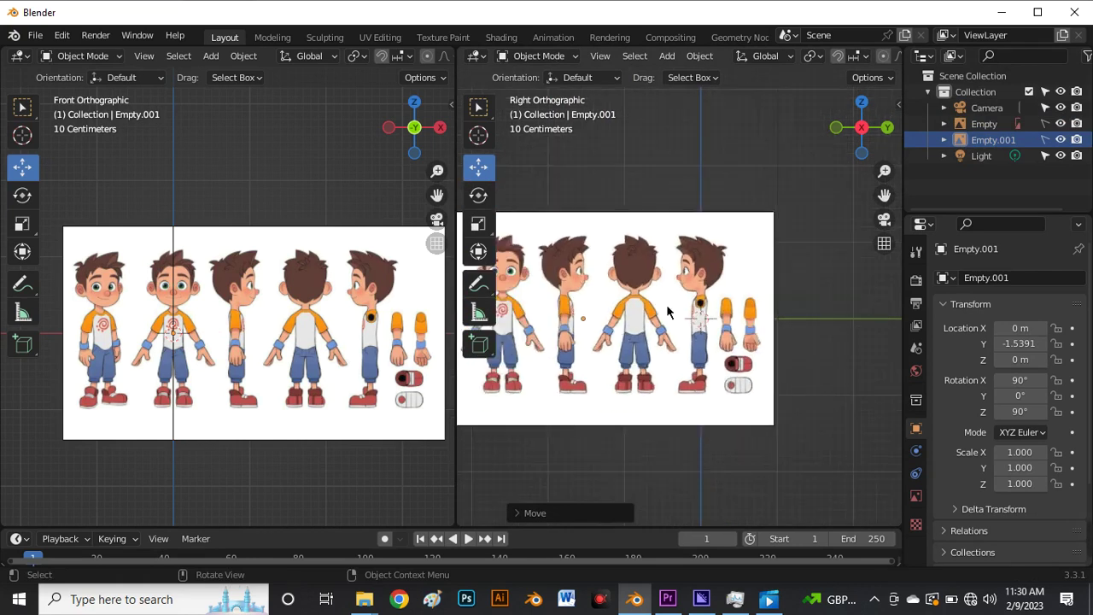
{"action": "scroll", "coordinate": [649, 307], "scroll_direction": "up", "scroll_amount": 1}
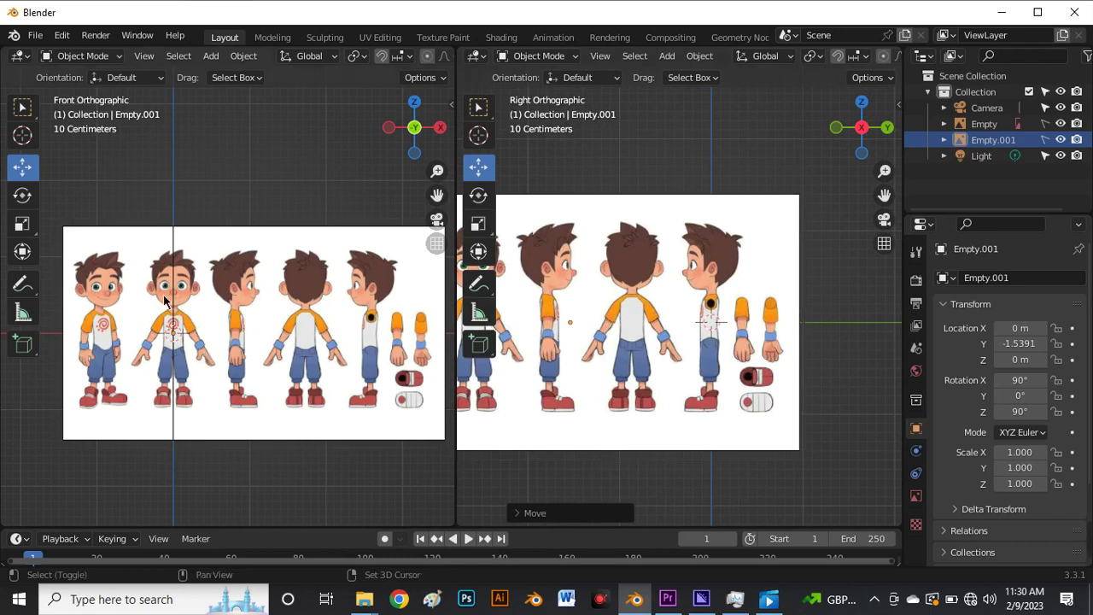
{"action": "key", "text": "shift+a"}
Add a plane and rotate it 90° on X so it stands upright
{"action": "mouse_move", "coordinate": [158, 113]}
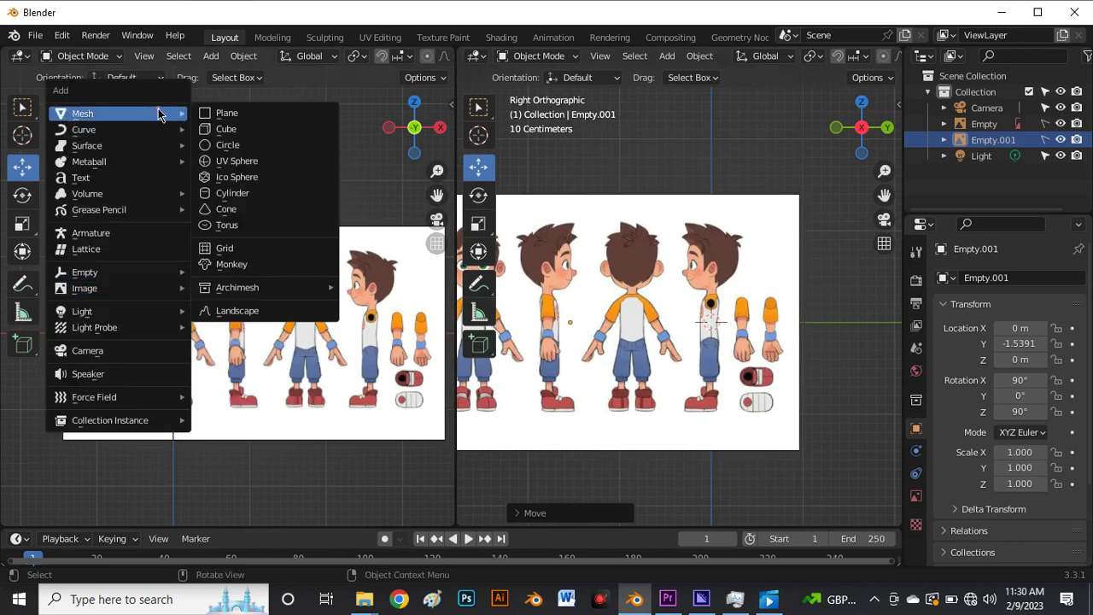
{"action": "left_click", "coordinate": [243, 111]}
{"action": "scroll", "coordinate": [294, 241], "scroll_direction": "down", "scroll_amount": 2}
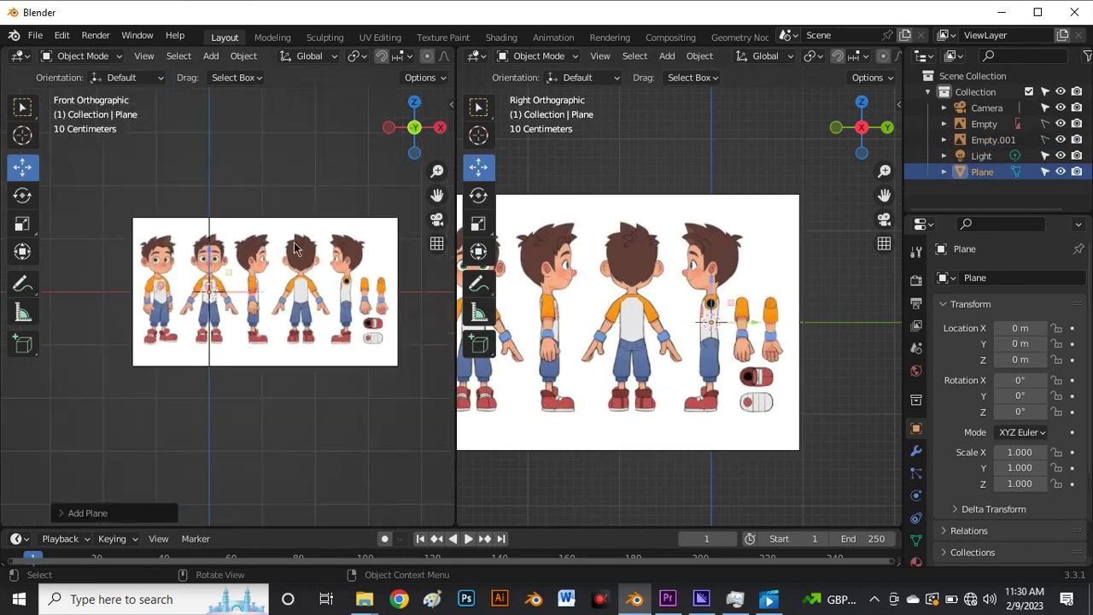
{"action": "scroll", "coordinate": [222, 256], "scroll_direction": "up", "scroll_amount": 4}
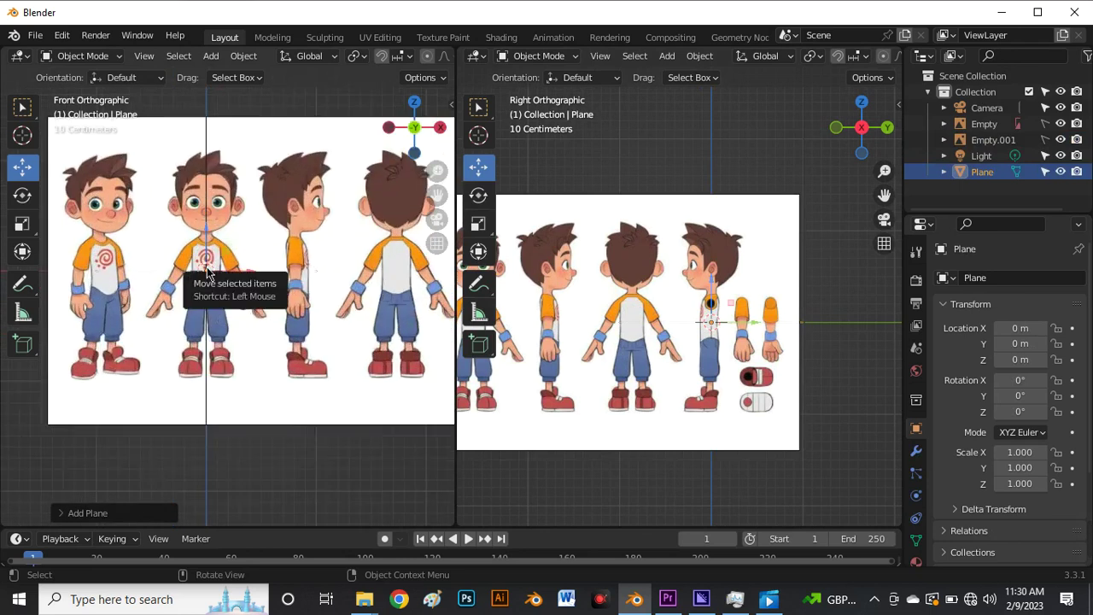
{"action": "key", "text": "r"}
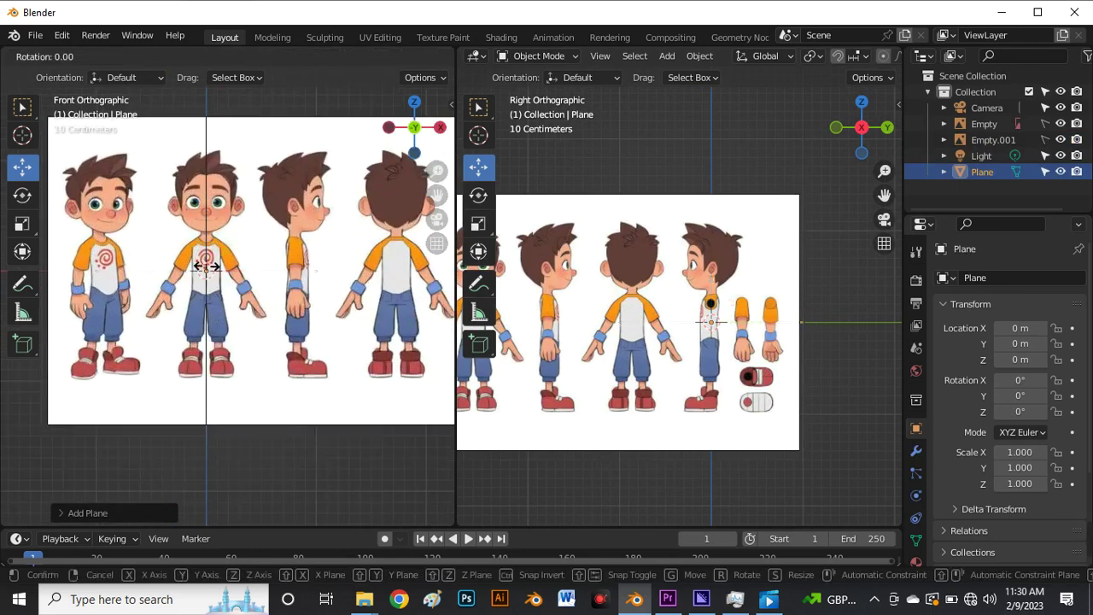
{"action": "key", "text": "x"}
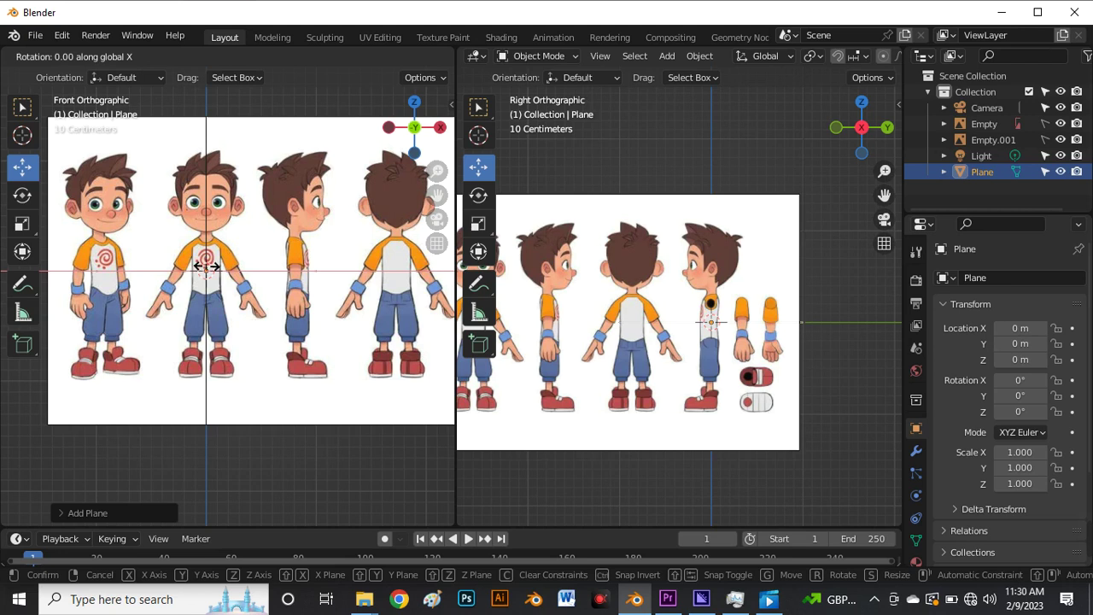
{"action": "type", "text": "90"}
{"action": "key", "text": "Return"}
{"action": "scroll", "coordinate": [207, 261], "scroll_direction": "down", "scroll_amount": 4}
{"action": "scroll", "coordinate": [210, 247], "scroll_direction": "up", "scroll_amount": 6}
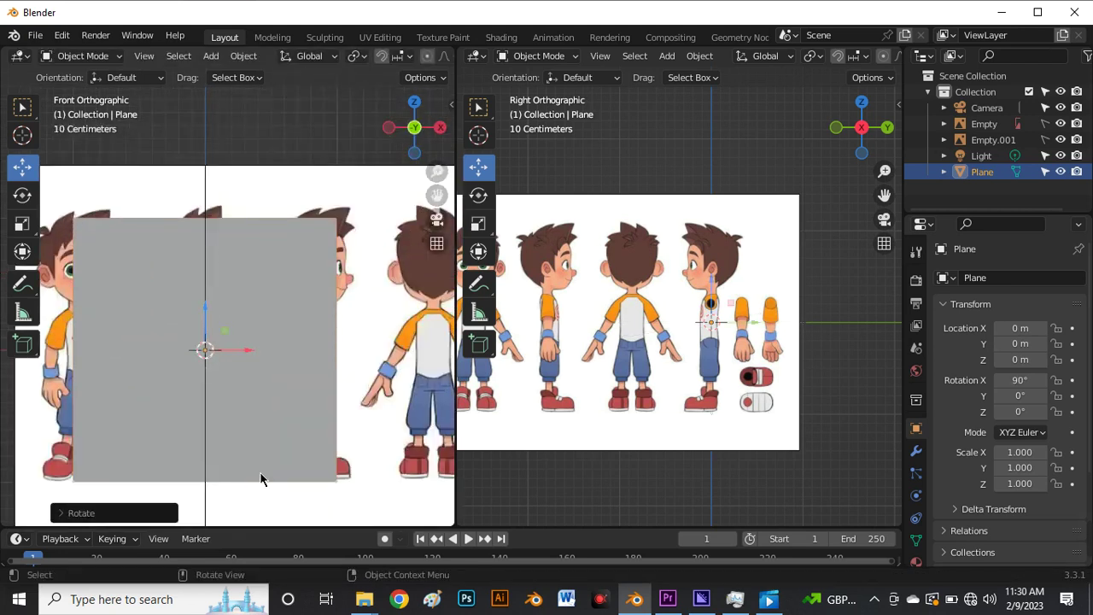
Scale the plane to 0.030, place it at Z 0.6053 on the nose bridge, and enter Edit Mode
{"action": "key", "text": "s"}
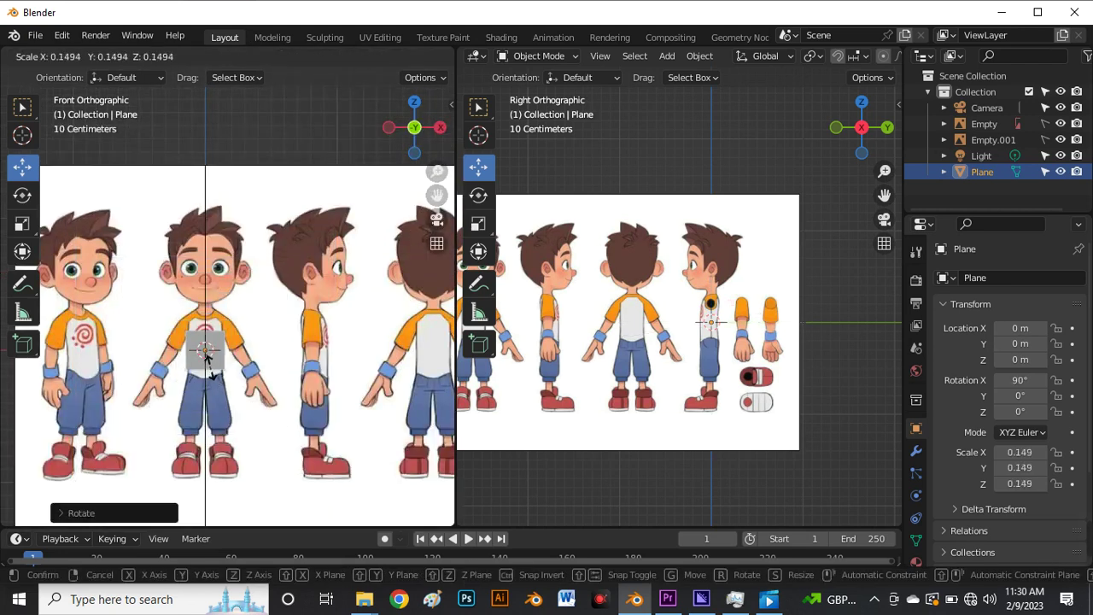
{"action": "left_click", "coordinate": [206, 355]}
{"action": "scroll", "coordinate": [206, 341], "scroll_direction": "up", "scroll_amount": 4}
{"action": "key", "text": "g"}
{"action": "key", "text": "z"}
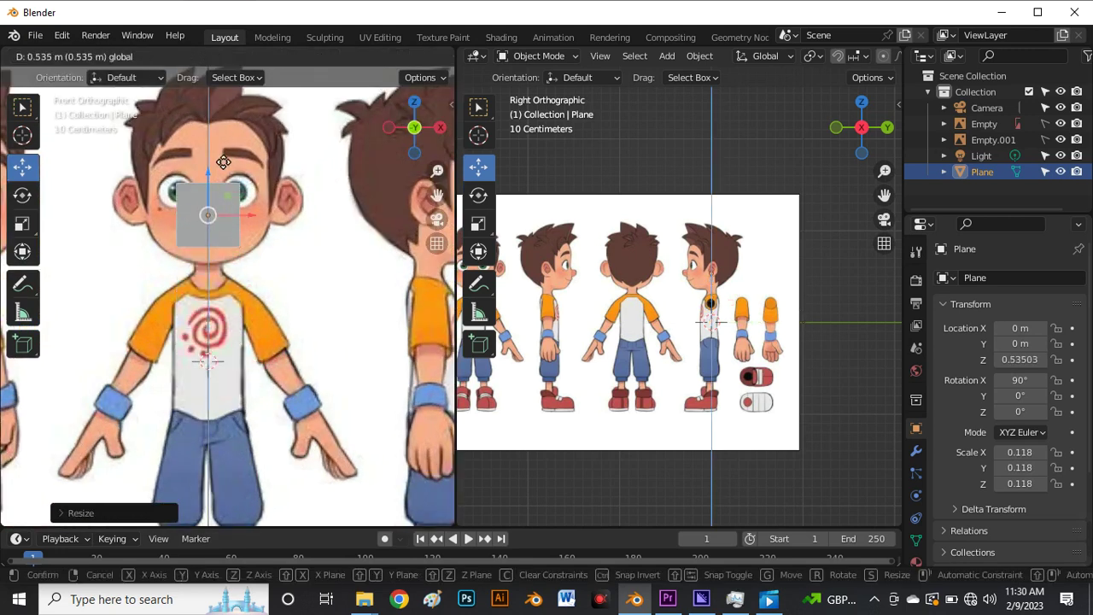
{"action": "left_click", "coordinate": [217, 124]}
{"action": "scroll", "coordinate": [217, 124], "scroll_direction": "up", "scroll_amount": 5}
{"action": "key", "text": "s"}
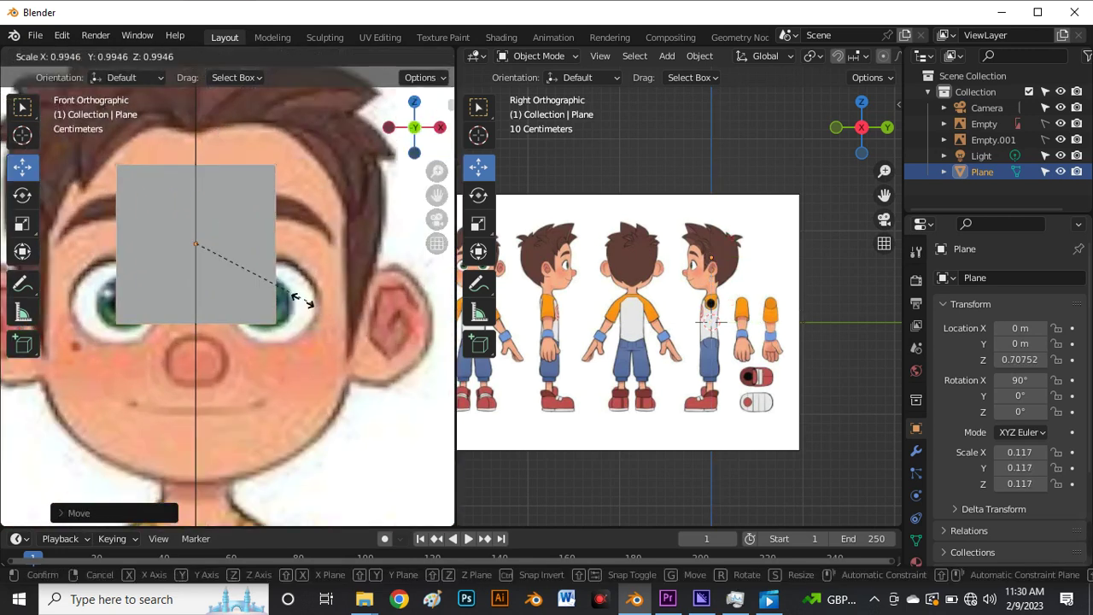
{"action": "left_click", "coordinate": [204, 224]}
{"action": "key", "text": "g"}
{"action": "key", "text": "z"}
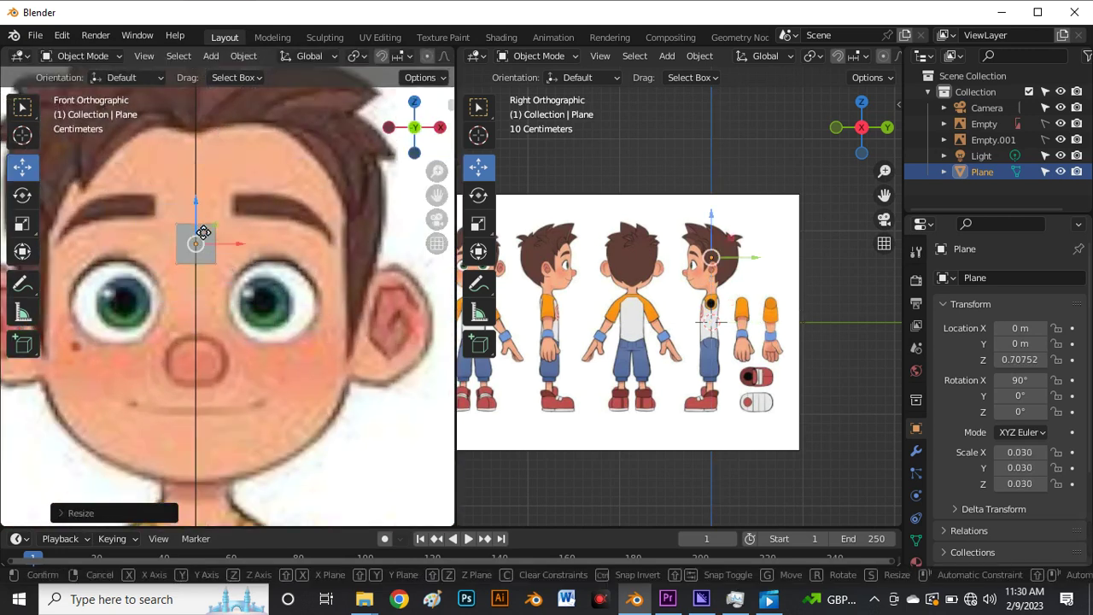
{"action": "left_click", "coordinate": [205, 293]}
{"action": "scroll", "coordinate": [205, 297], "scroll_direction": "up", "scroll_amount": 2}
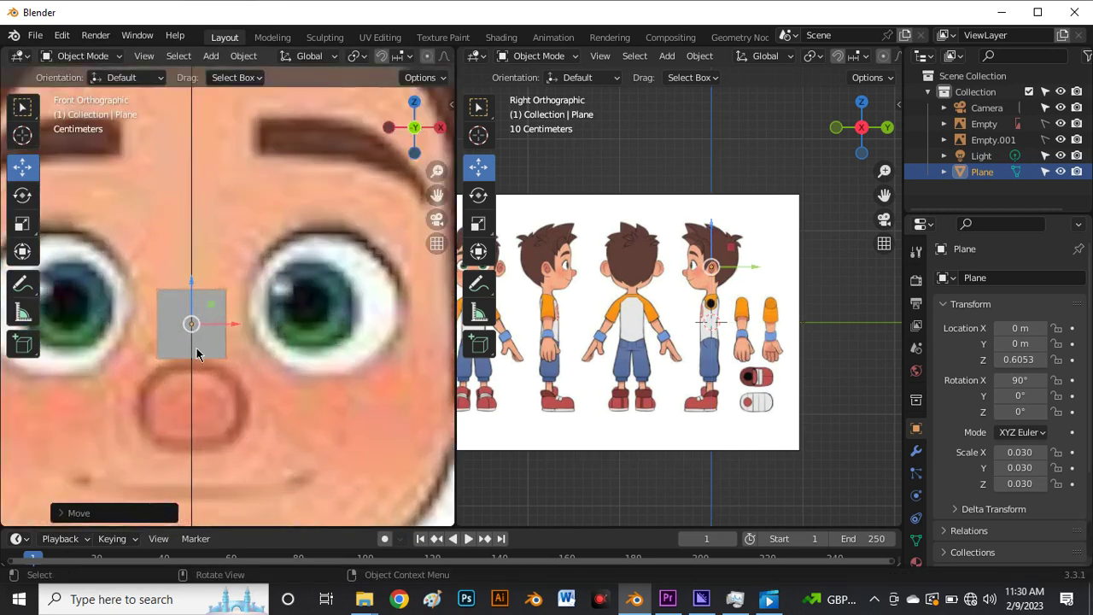
{"action": "key", "text": "Tab"}
{"action": "scroll", "coordinate": [199, 354], "scroll_direction": "down", "scroll_amount": 2}
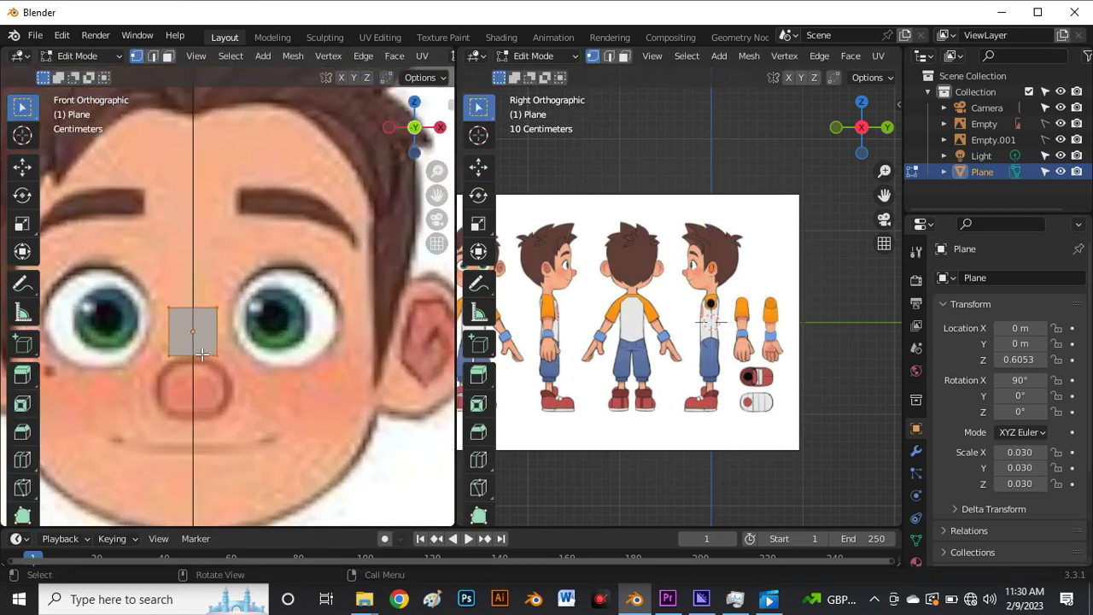
Add a loop cut vertically down the centre of the square
{"action": "key", "text": "ctrl+r"}
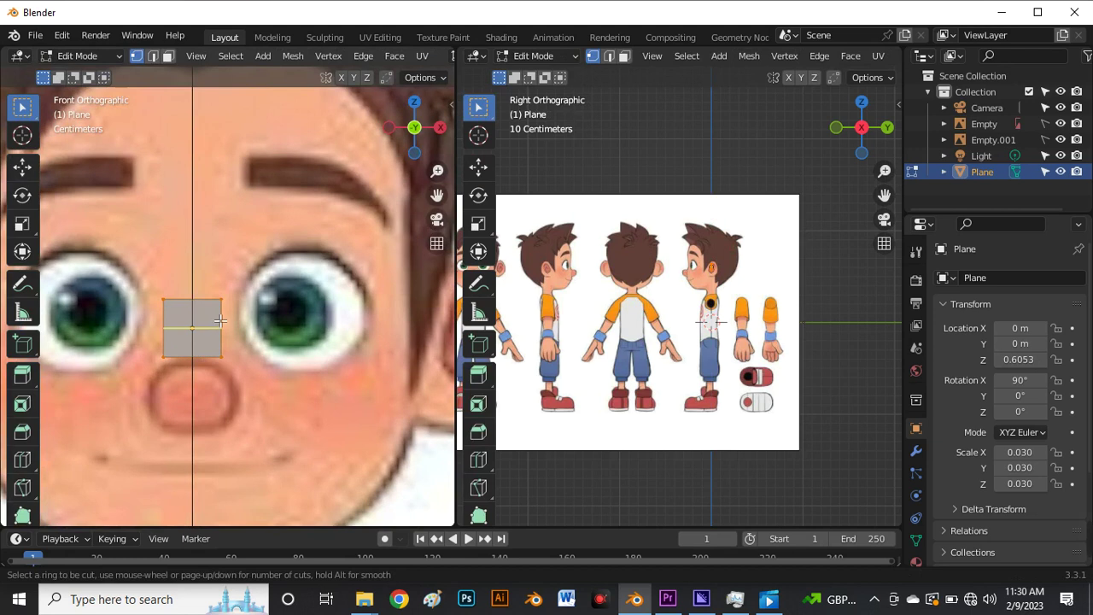
{"action": "left_click", "coordinate": [199, 325]}
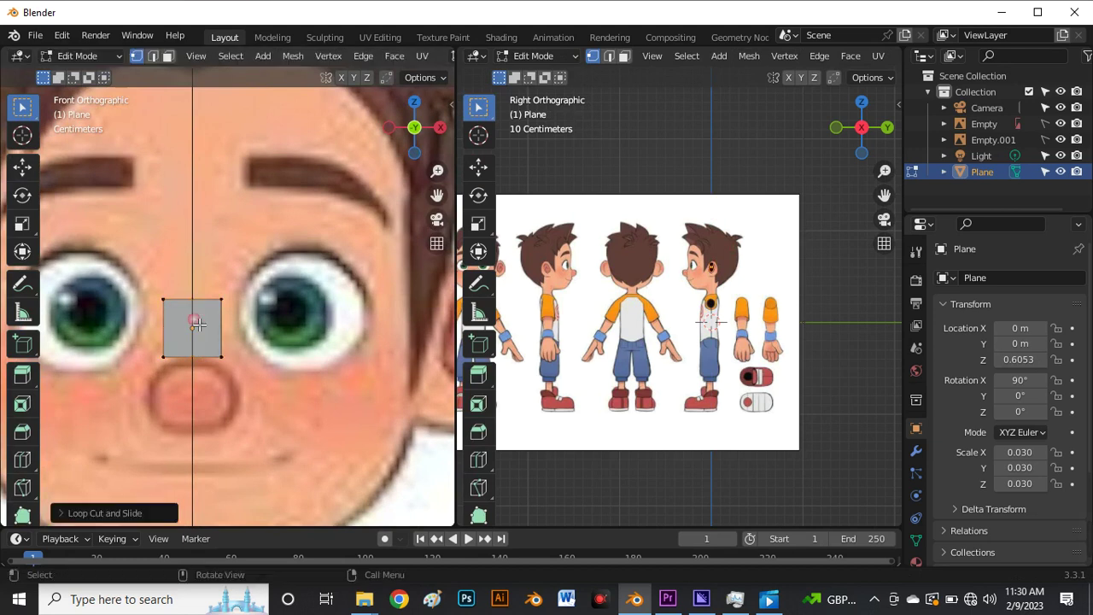
{"action": "scroll", "coordinate": [199, 326], "scroll_direction": "down", "scroll_amount": 2}
{"action": "scroll", "coordinate": [203, 330], "scroll_direction": "up", "scroll_amount": 3}
Select the left half face in face mode and delete it
{"action": "key", "text": "3"}
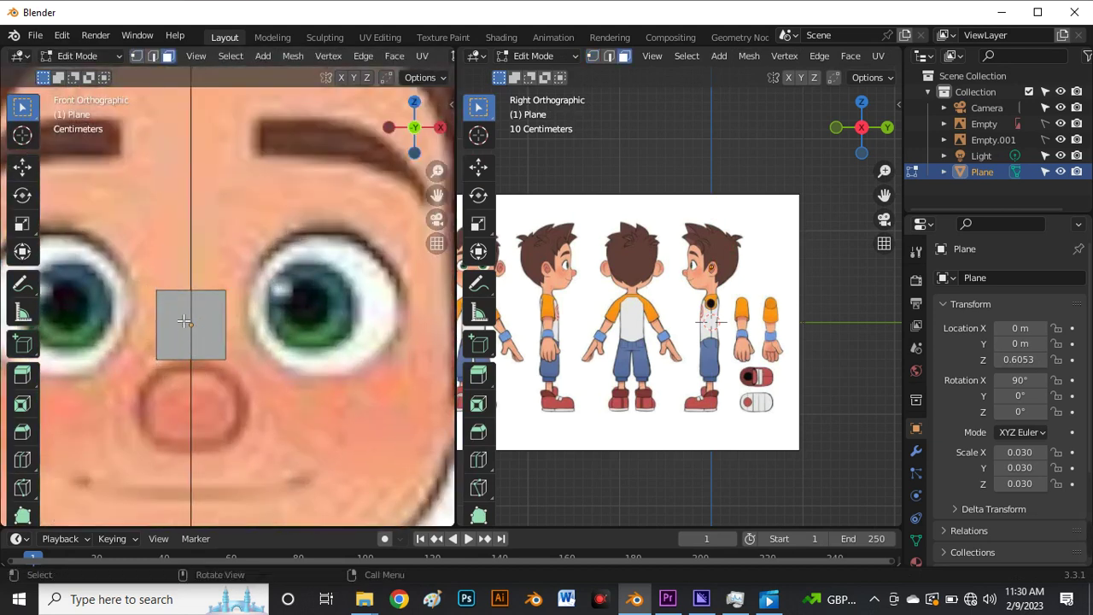
{"action": "left_click", "coordinate": [183, 320]}
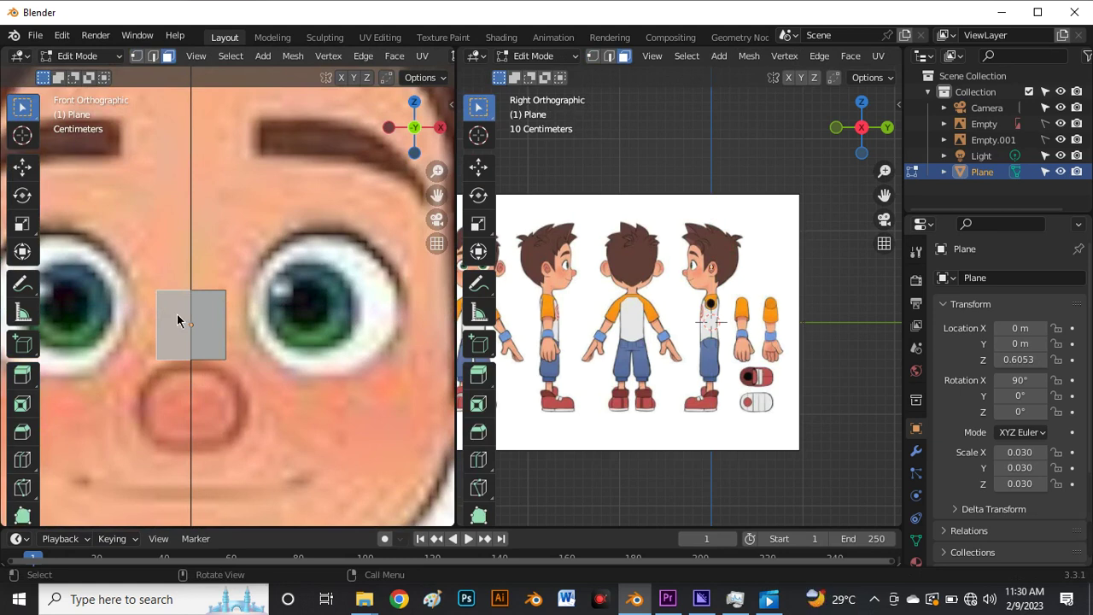
{"action": "key", "text": "x"}
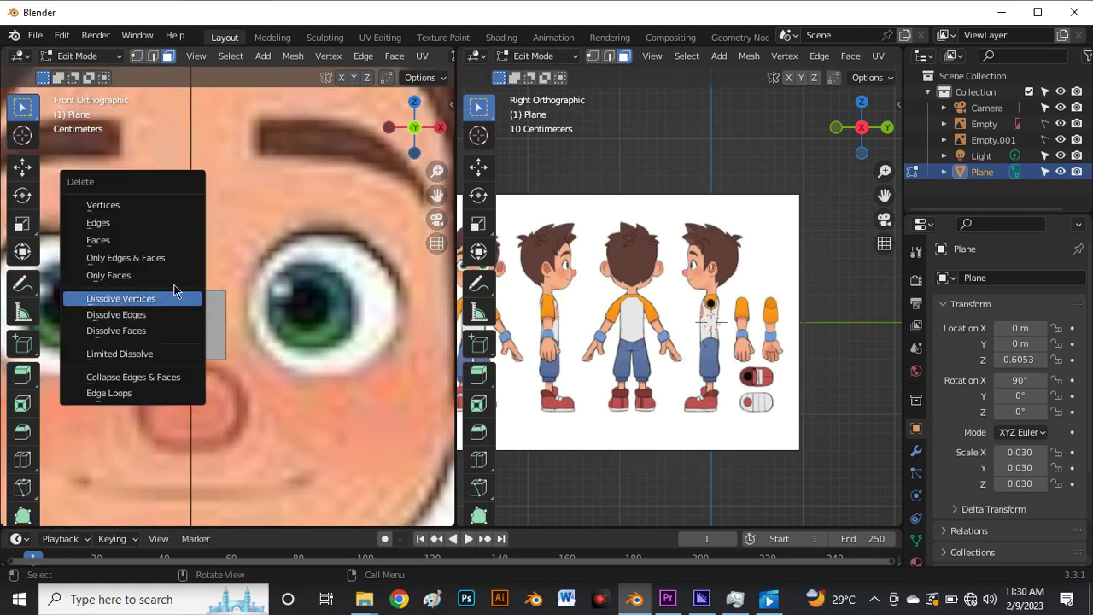
{"action": "left_click", "coordinate": [146, 247]}
{"action": "scroll", "coordinate": [145, 248], "scroll_direction": "down", "scroll_amount": 8}
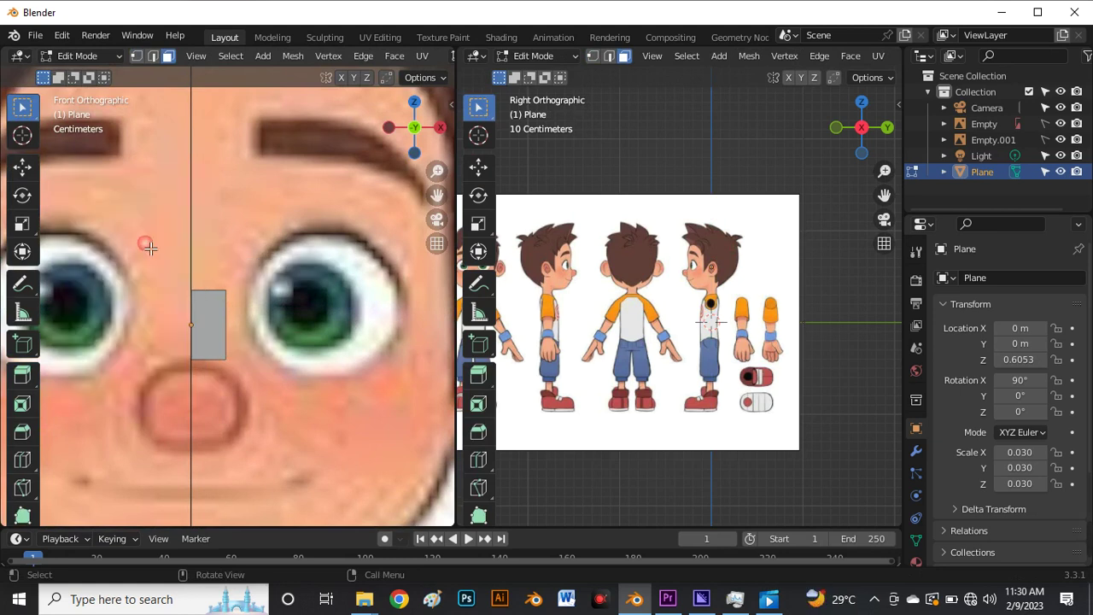
{"action": "scroll", "coordinate": [188, 325], "scroll_direction": "up", "scroll_amount": 9}
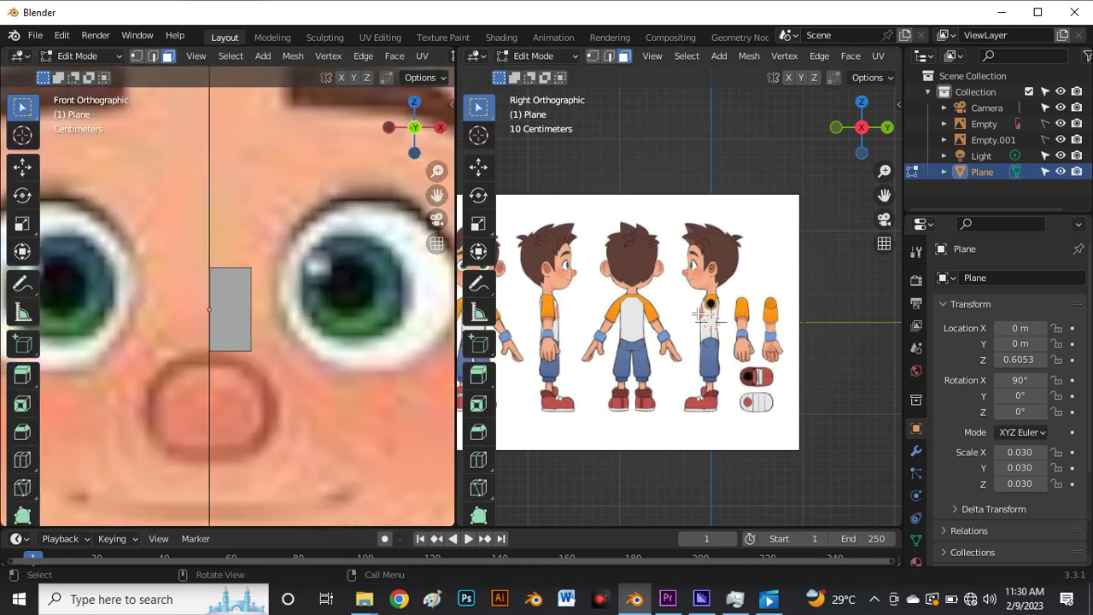
Add a Mirror modifier on X with Clipping enabled, then switch to vertex select mode
{"action": "left_click", "coordinate": [916, 454]}
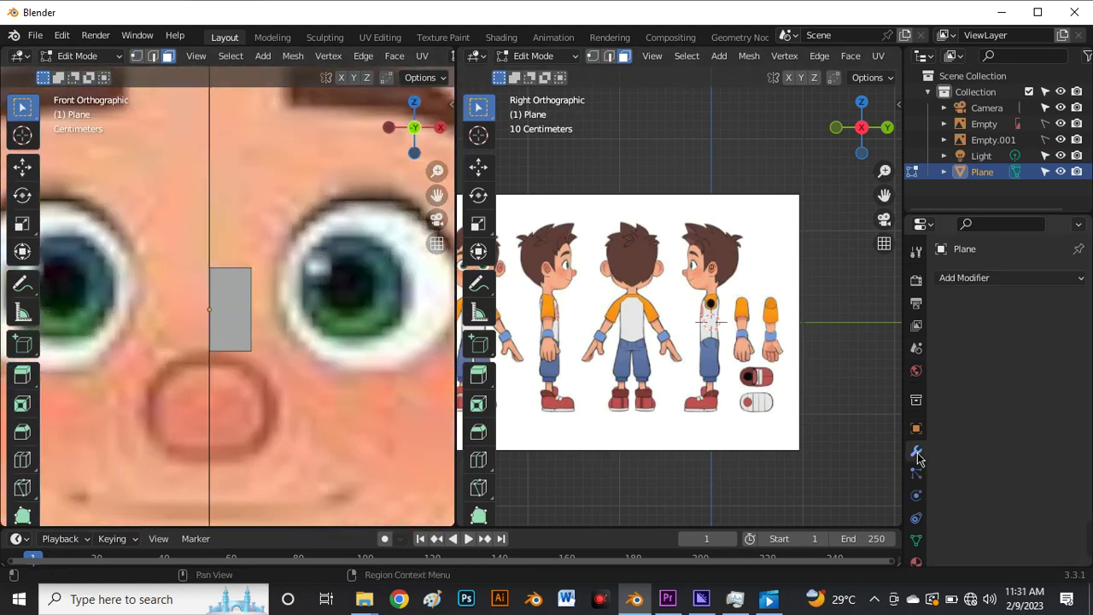
{"action": "left_click", "coordinate": [1008, 282]}
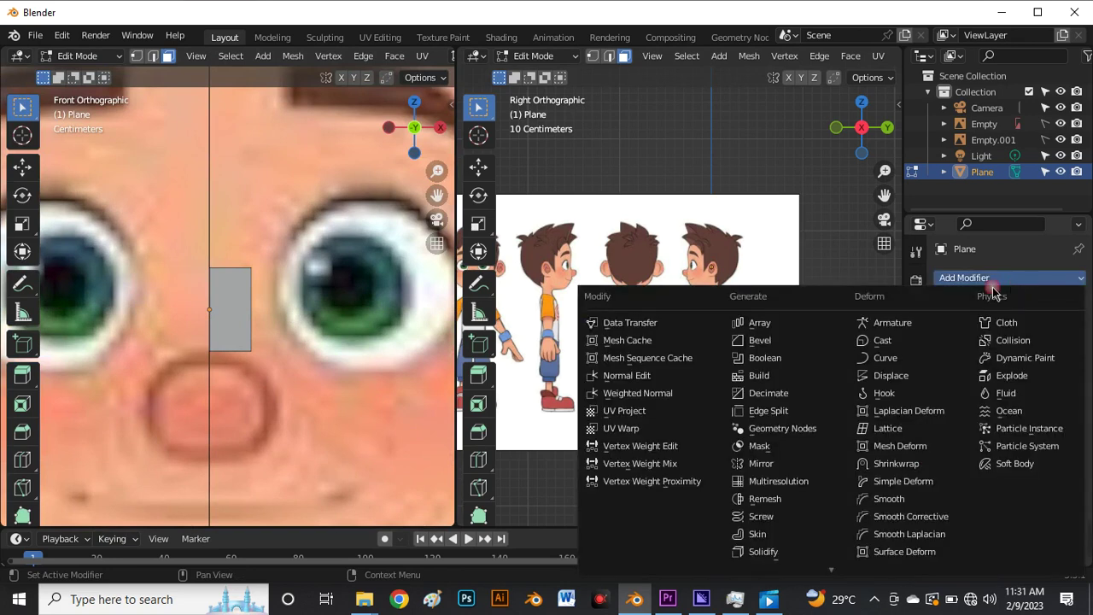
{"action": "left_click", "coordinate": [771, 465]}
{"action": "scroll", "coordinate": [350, 379], "scroll_direction": "down", "scroll_amount": 4}
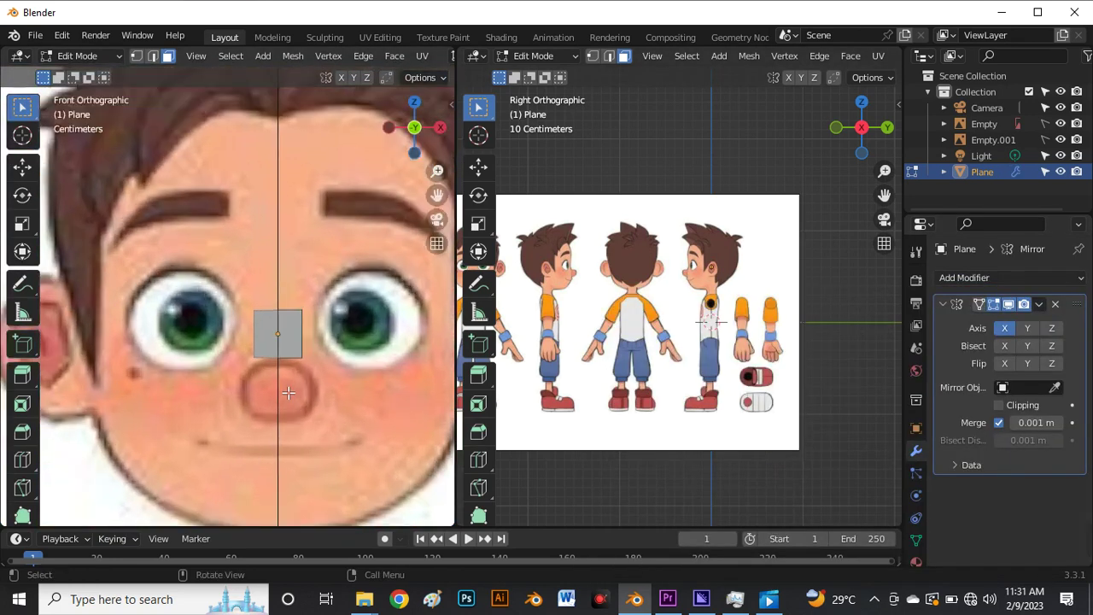
{"action": "scroll", "coordinate": [289, 393], "scroll_direction": "up", "scroll_amount": 1}
{"action": "left_click", "coordinate": [1000, 407]}
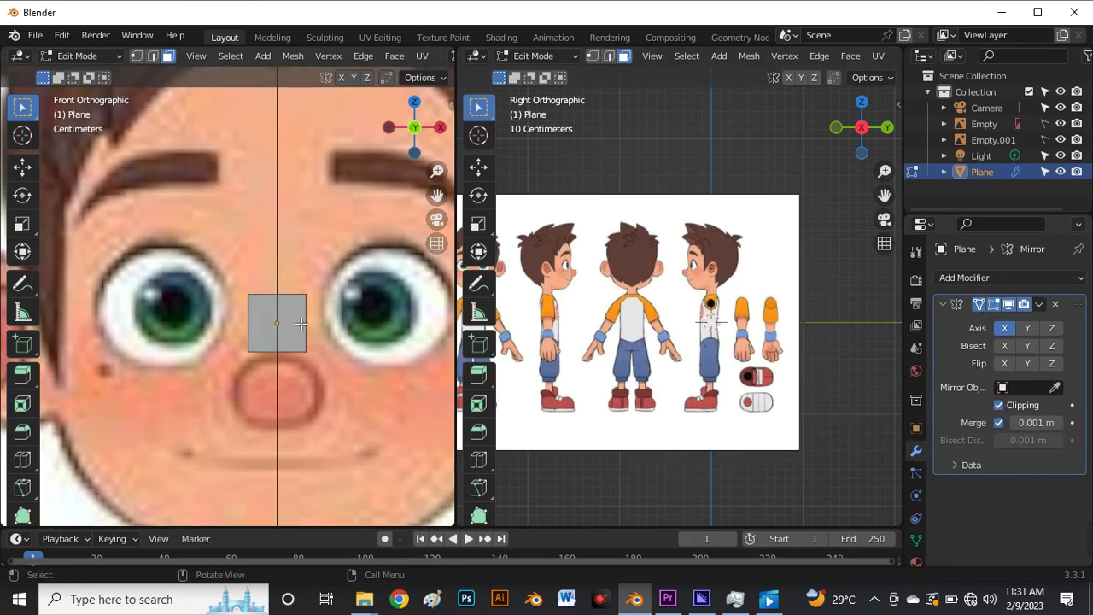
{"action": "scroll", "coordinate": [300, 324], "scroll_direction": "up", "scroll_amount": 2}
{"action": "key", "text": "1"}
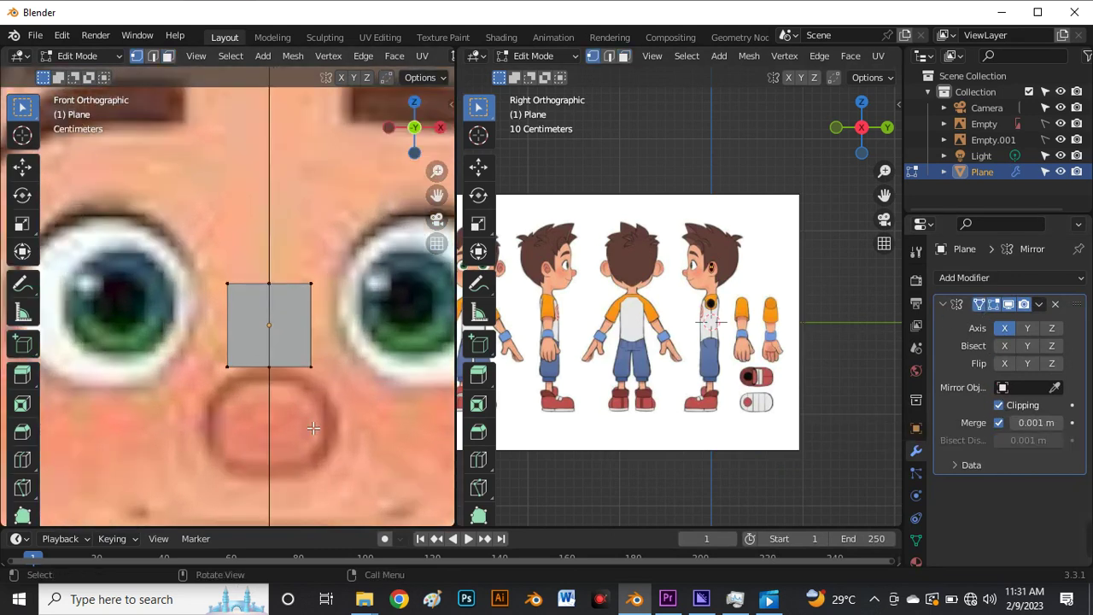
{"action": "scroll", "coordinate": [317, 275], "scroll_direction": "up", "scroll_amount": 3}
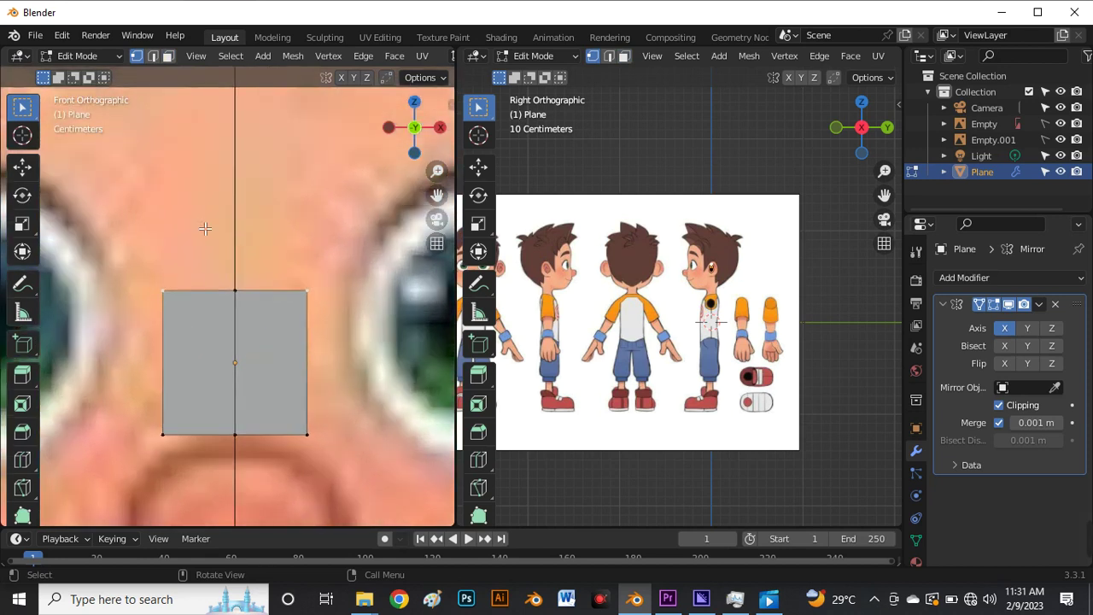
Drag the top corner vertex out along X, then back in
{"action": "left_click", "coordinate": [22, 167]}
{"action": "left_click_drag", "start_coordinate": [321, 287], "coordinate": [365, 288]}
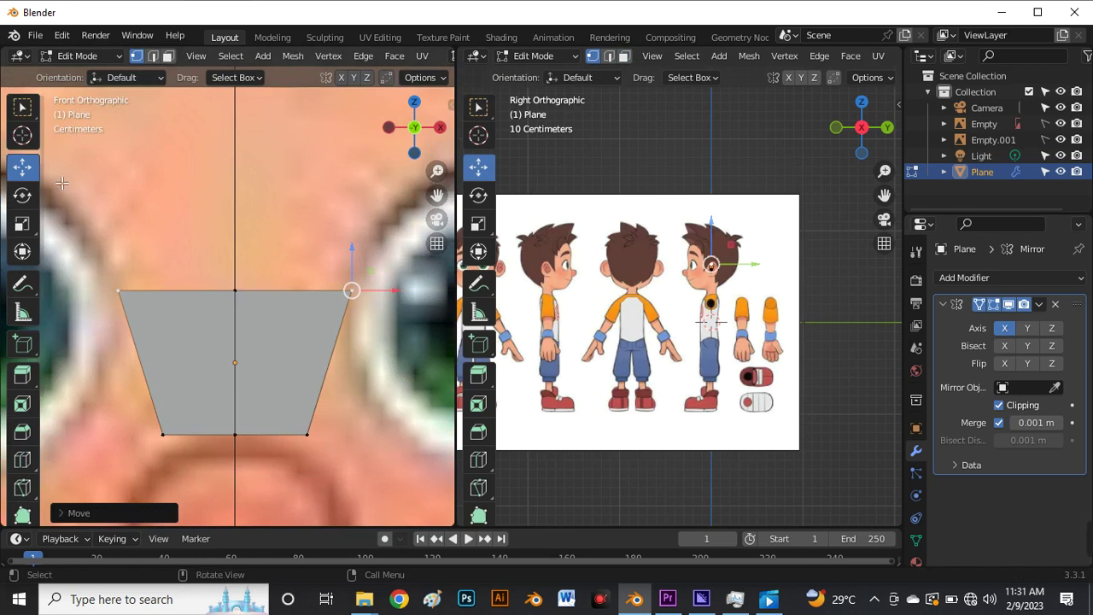
{"action": "left_click_drag", "start_coordinate": [383, 301], "coordinate": [331, 302]}
Select the whole half-mesh and push it back toward the eye in side view
{"action": "key", "text": "a"}
{"action": "scroll", "coordinate": [736, 273], "scroll_direction": "up", "scroll_amount": 8}
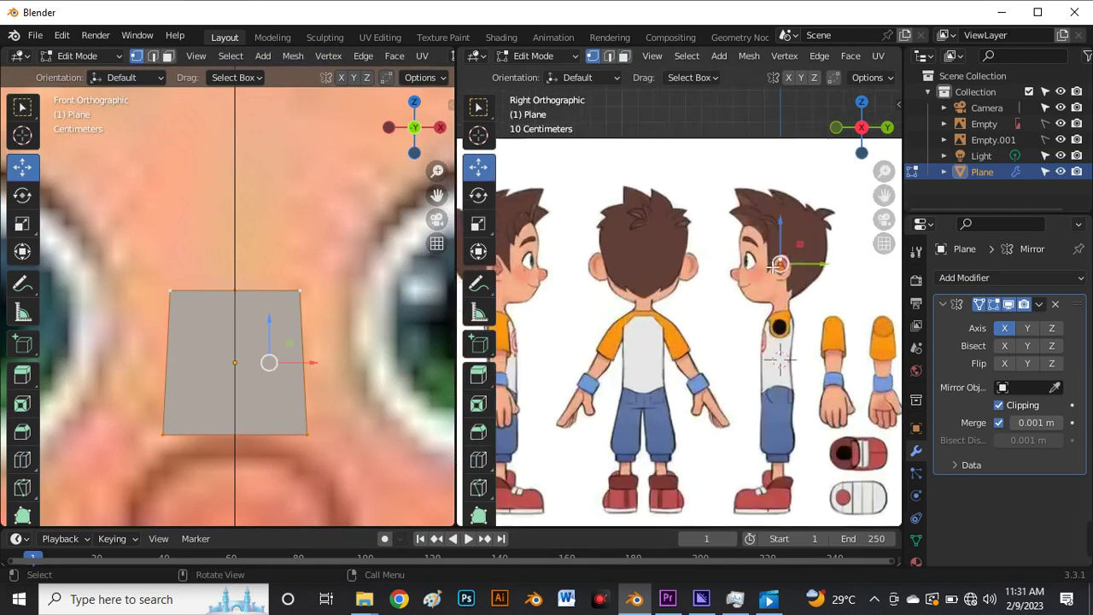
{"action": "scroll", "coordinate": [714, 266], "scroll_direction": "up", "scroll_amount": 2}
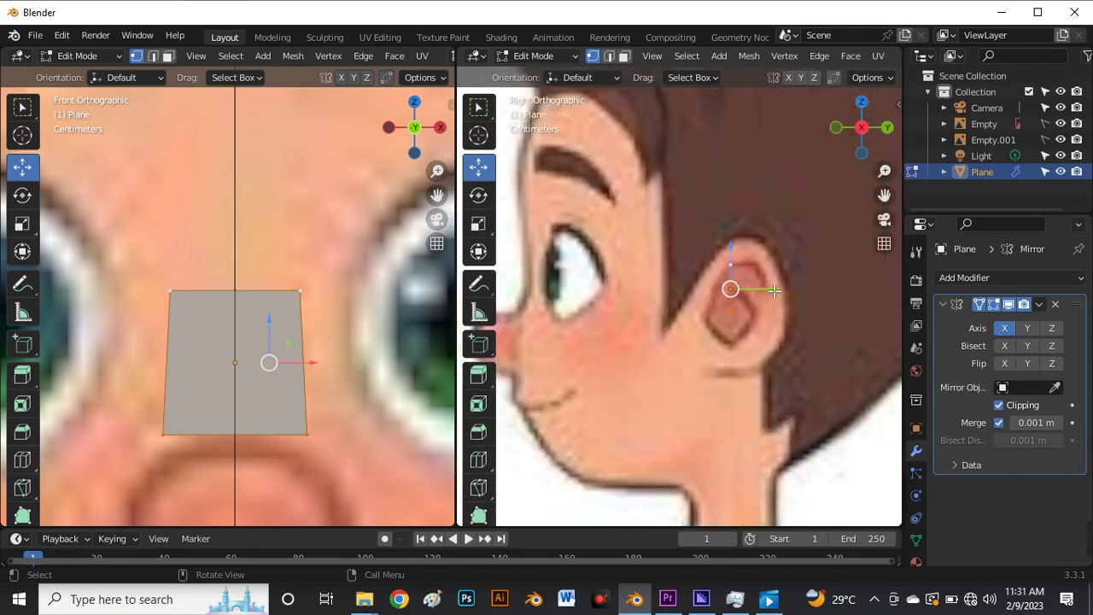
{"action": "left_click_drag", "start_coordinate": [773, 291], "coordinate": [560, 289]}
{"action": "scroll", "coordinate": [692, 382], "scroll_direction": "down", "scroll_amount": 2}
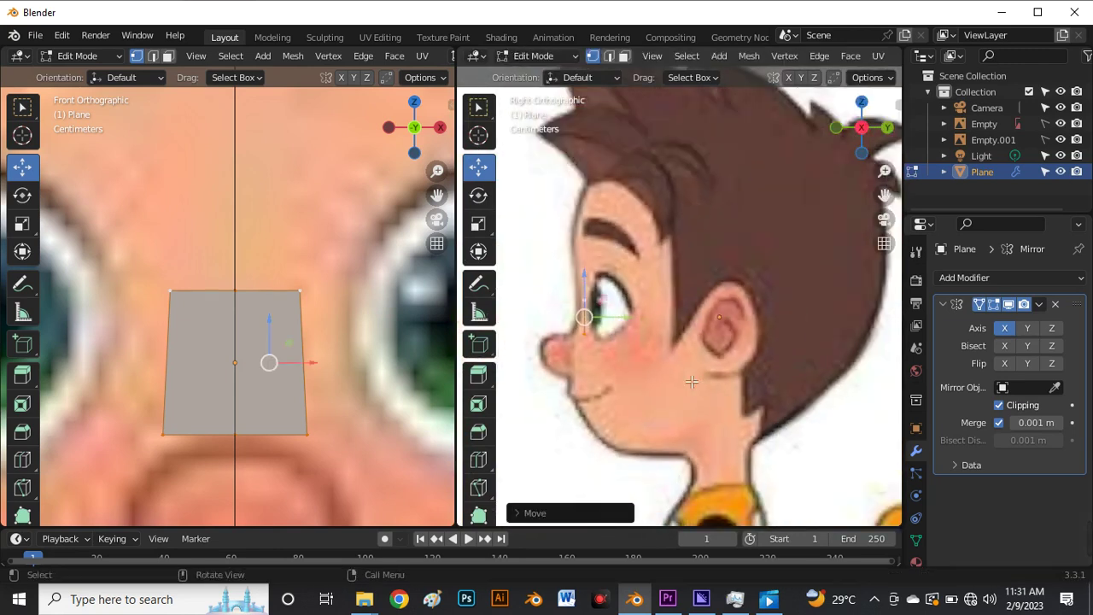
{"action": "scroll", "coordinate": [687, 376], "scroll_direction": "up", "scroll_amount": 4}
{"action": "left_click_drag", "start_coordinate": [683, 362], "coordinate": [665, 365]}
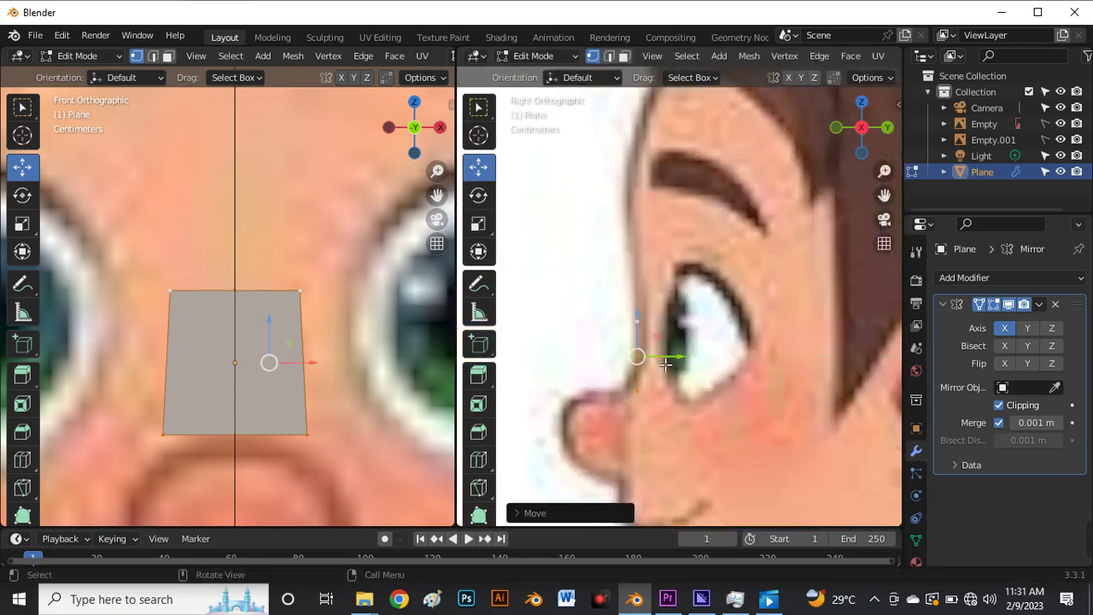
{"action": "scroll", "coordinate": [681, 334], "scroll_direction": "up", "scroll_amount": 2}
Rotate the edge to follow the face profile, then select the top vertex and the plane's right edge
{"action": "key", "text": "r"}
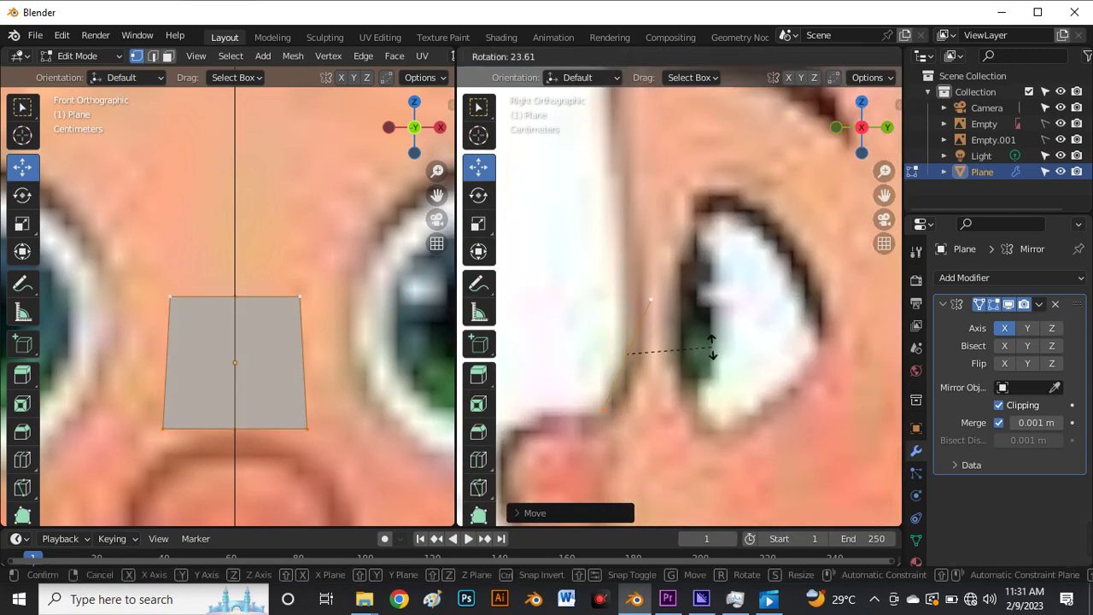
{"action": "left_click", "coordinate": [701, 352]}
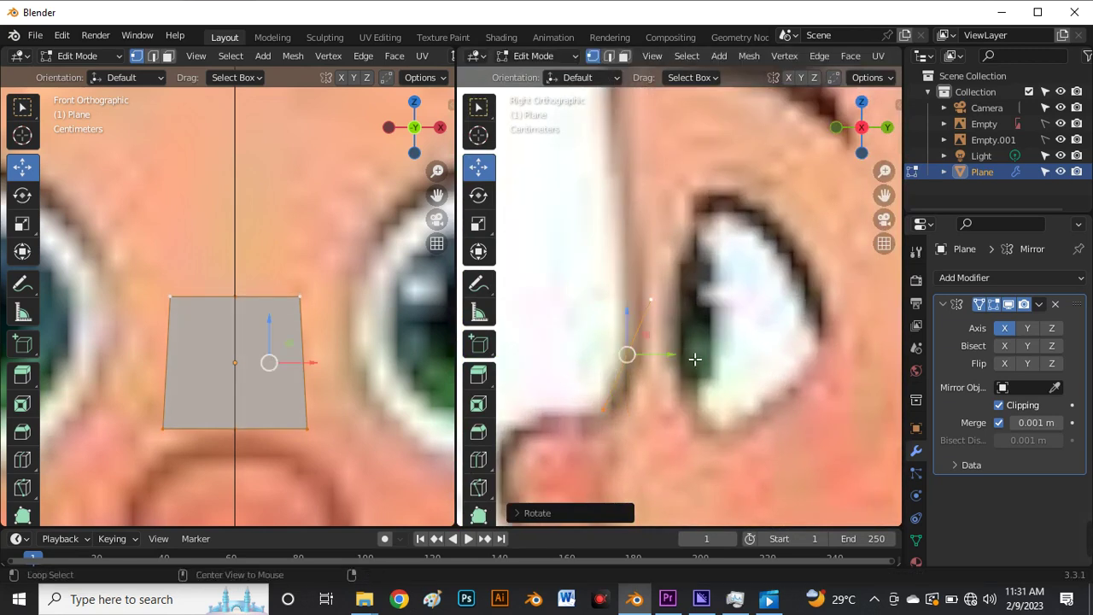
{"action": "left_click_drag", "start_coordinate": [597, 281], "coordinate": [638, 370]}
{"action": "scroll", "coordinate": [231, 375], "scroll_direction": "down", "scroll_amount": 4}
{"action": "scroll", "coordinate": [230, 382], "scroll_direction": "up", "scroll_amount": 3}
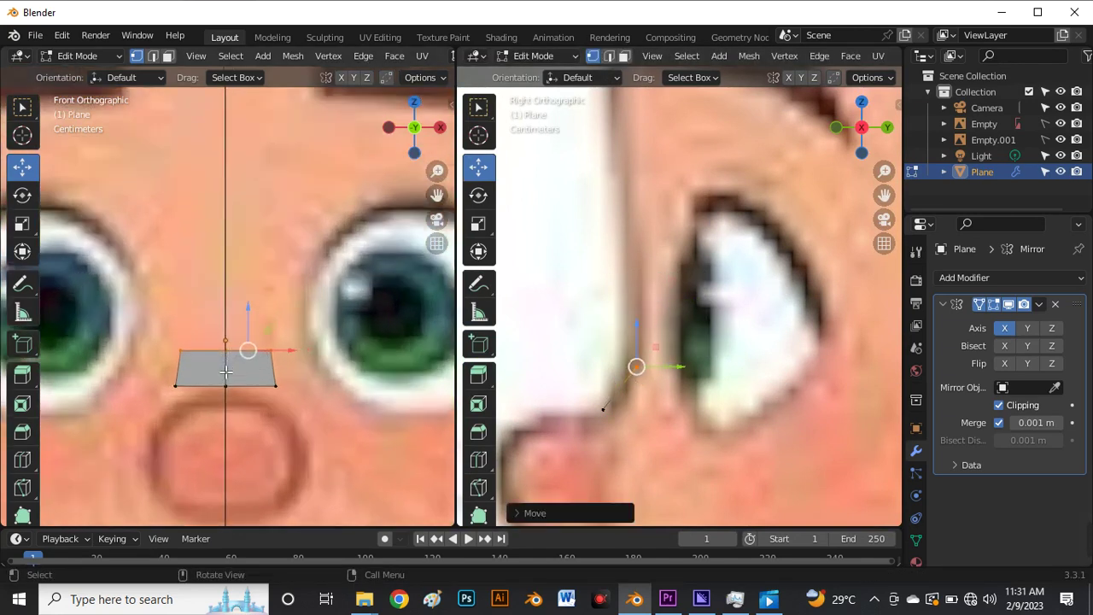
{"action": "scroll", "coordinate": [230, 382], "scroll_direction": "down", "scroll_amount": 3}
{"action": "scroll", "coordinate": [252, 390], "scroll_direction": "up", "scroll_amount": 3}
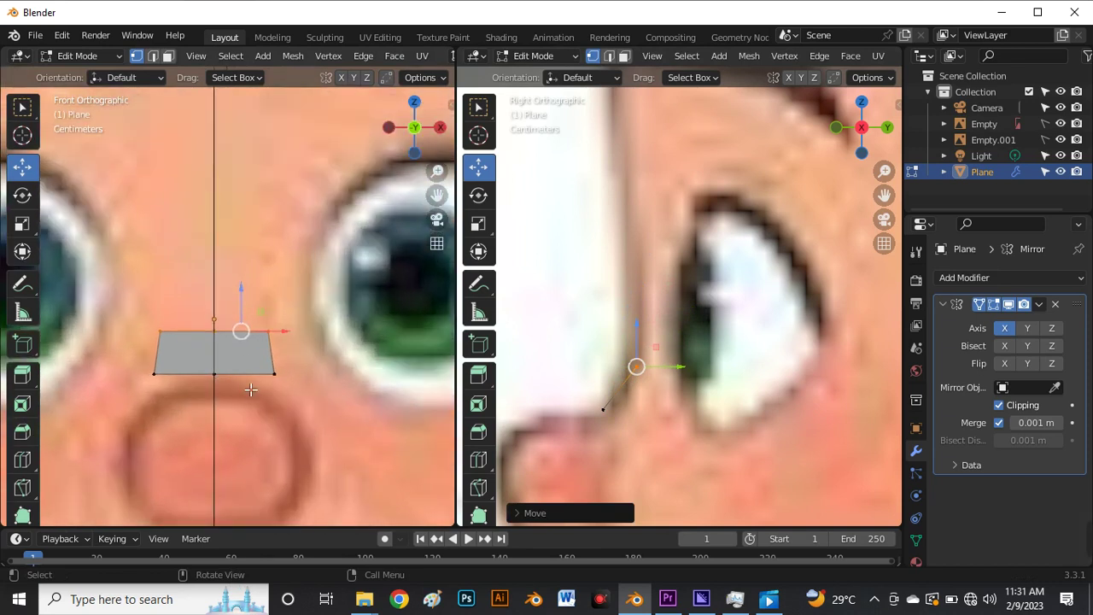
{"action": "left_click", "coordinate": [273, 351]}
{"action": "scroll", "coordinate": [295, 363], "scroll_direction": "up", "scroll_amount": 2}
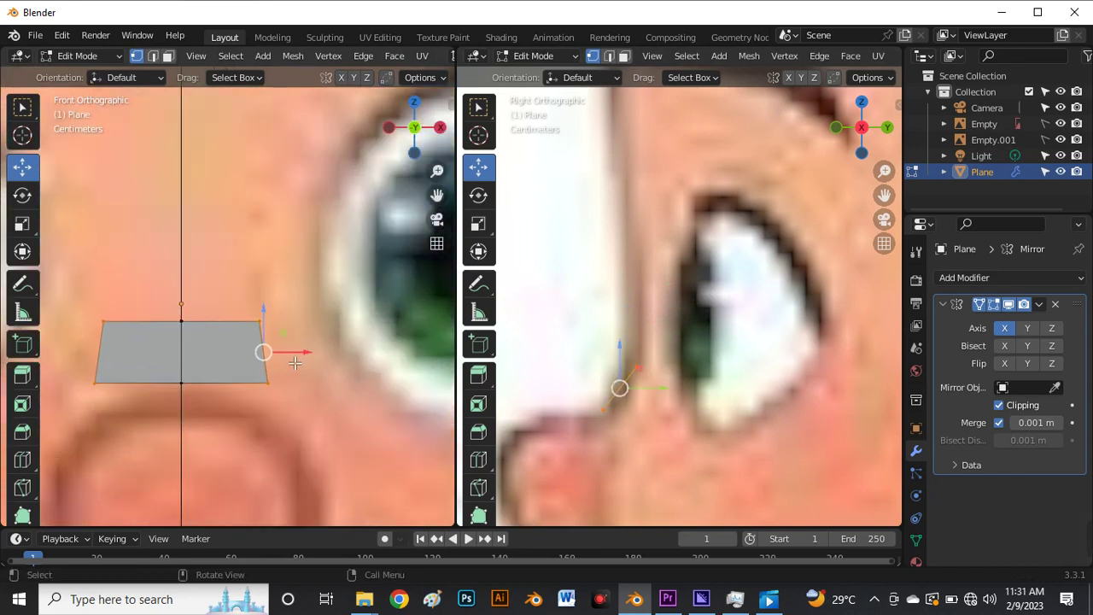
Move the right edge inward along X and the middle-right edge outward
{"action": "left_click_drag", "start_coordinate": [297, 364], "coordinate": [353, 354]}
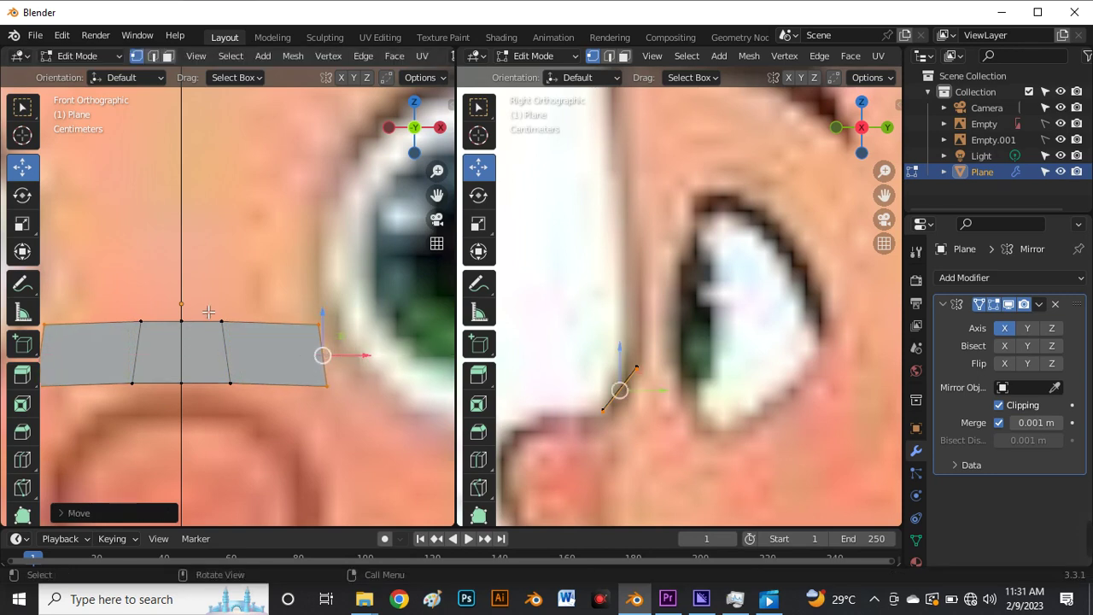
{"action": "left_click", "coordinate": [227, 352]}
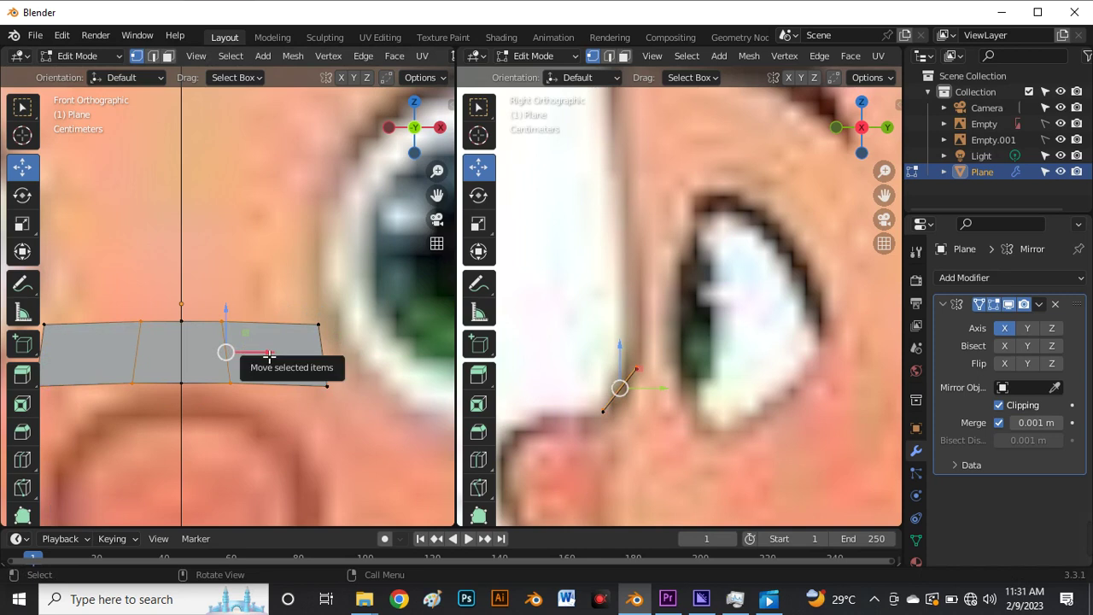
{"action": "left_click_drag", "start_coordinate": [269, 356], "coordinate": [296, 359]}
{"action": "scroll", "coordinate": [296, 359], "scroll_direction": "down", "scroll_amount": 3}
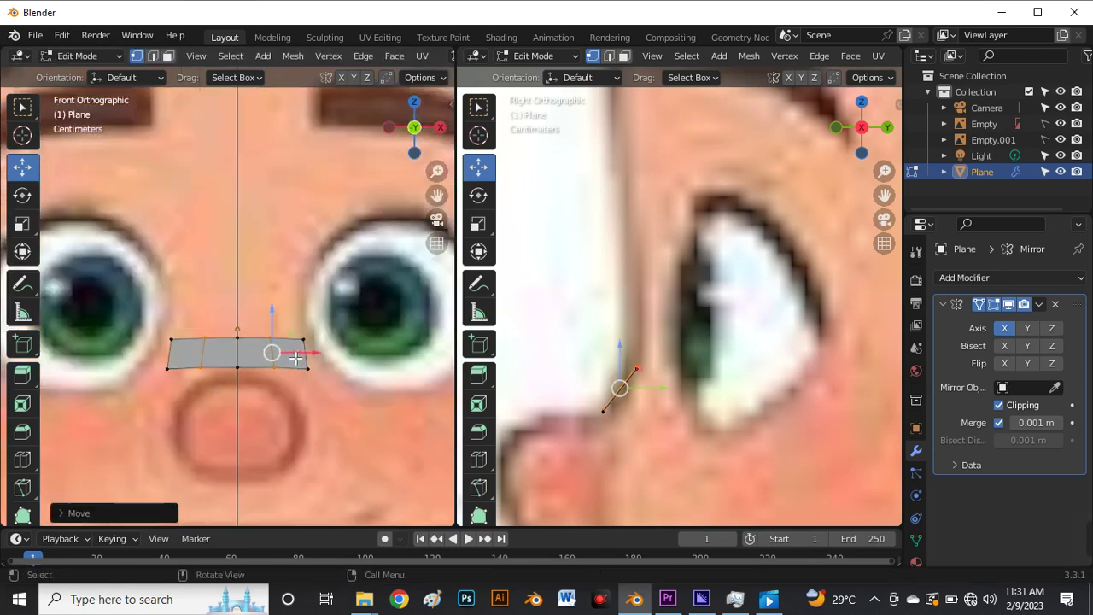
{"action": "scroll", "coordinate": [247, 374], "scroll_direction": "up", "scroll_amount": 1}
Box-select the strip's middle vertices and angle them along the side-view profile
{"action": "left_click_drag", "start_coordinate": [181, 282], "coordinate": [306, 389]}
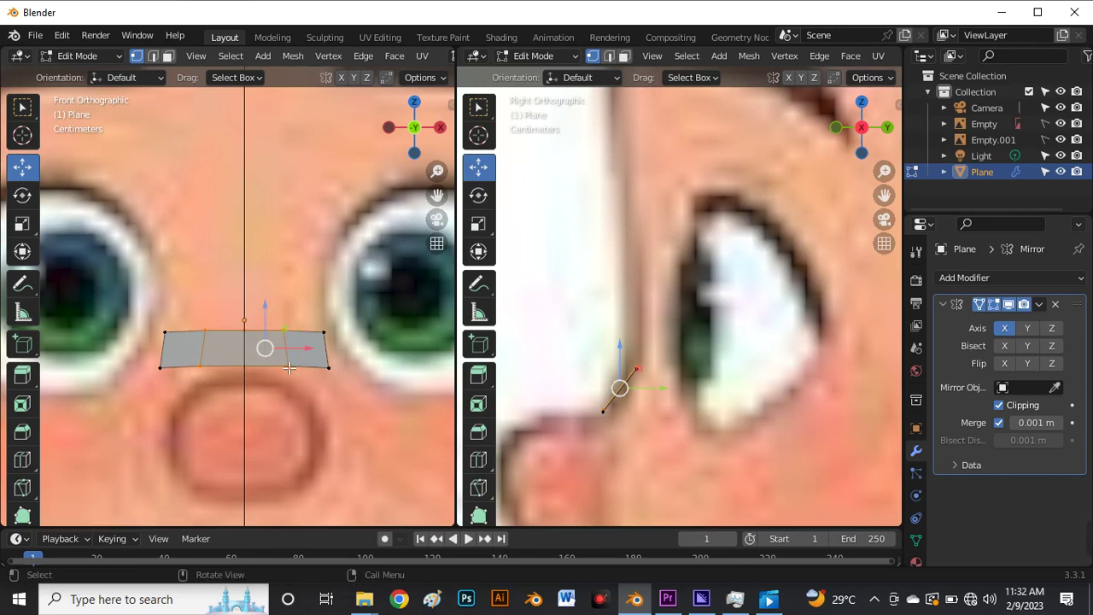
{"action": "scroll", "coordinate": [289, 367], "scroll_direction": "up", "scroll_amount": 2}
{"action": "scroll", "coordinate": [627, 403], "scroll_direction": "up", "scroll_amount": 4}
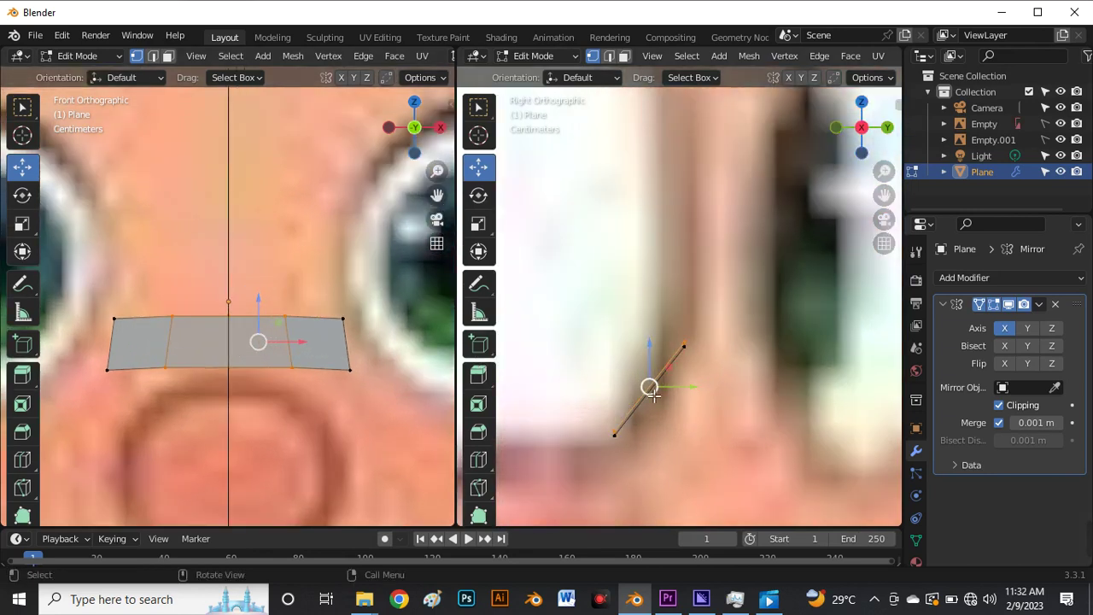
{"action": "left_click_drag", "start_coordinate": [652, 395], "coordinate": [658, 419]}
Move the strip's bottom vertices back in profile and lower them to lengthen the bridge piece
{"action": "key", "text": "a"}
{"action": "scroll", "coordinate": [597, 372], "scroll_direction": "down", "scroll_amount": 3}
{"action": "scroll", "coordinate": [585, 378], "scroll_direction": "up", "scroll_amount": 3}
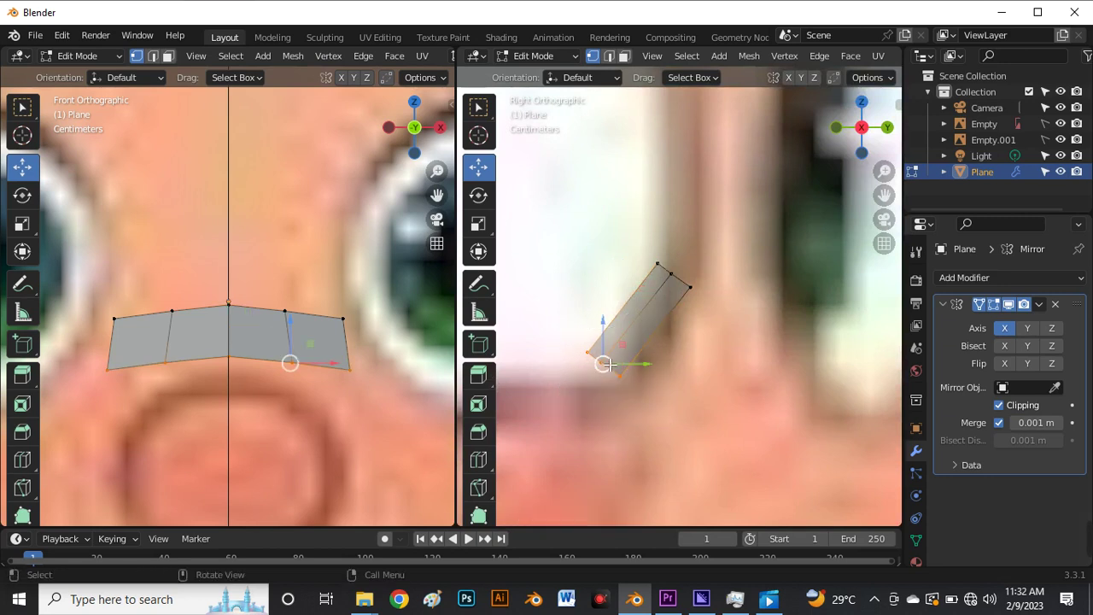
{"action": "left_click_drag", "start_coordinate": [608, 364], "coordinate": [634, 379]}
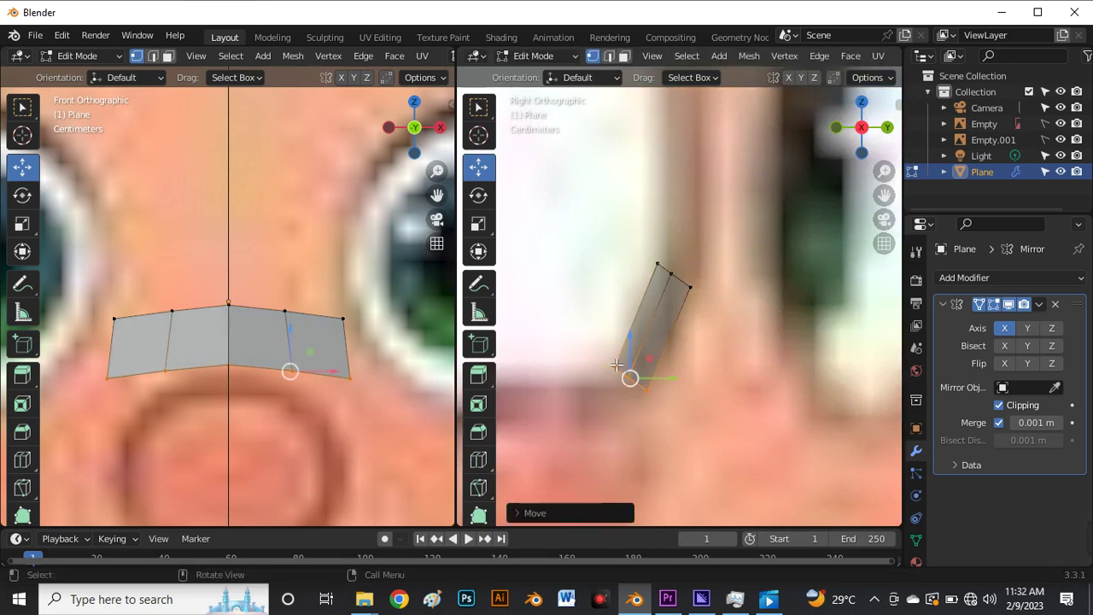
{"action": "left_click_drag", "start_coordinate": [640, 341], "coordinate": [640, 360]}
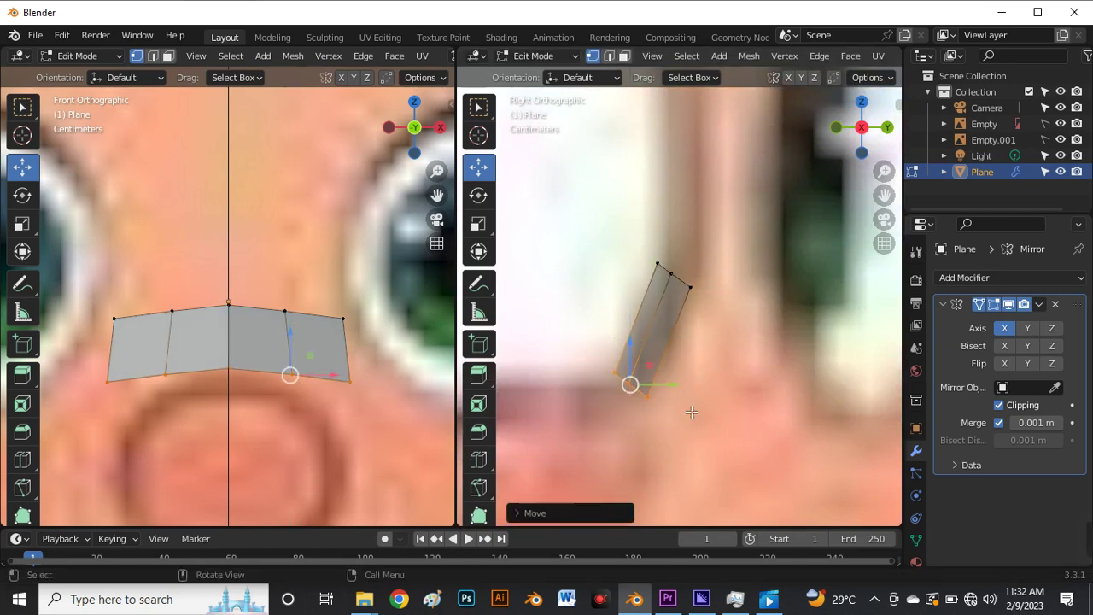
{"action": "scroll", "coordinate": [642, 307], "scroll_direction": "down", "scroll_amount": 5}
{"action": "scroll", "coordinate": [303, 373], "scroll_direction": "down", "scroll_amount": 3}
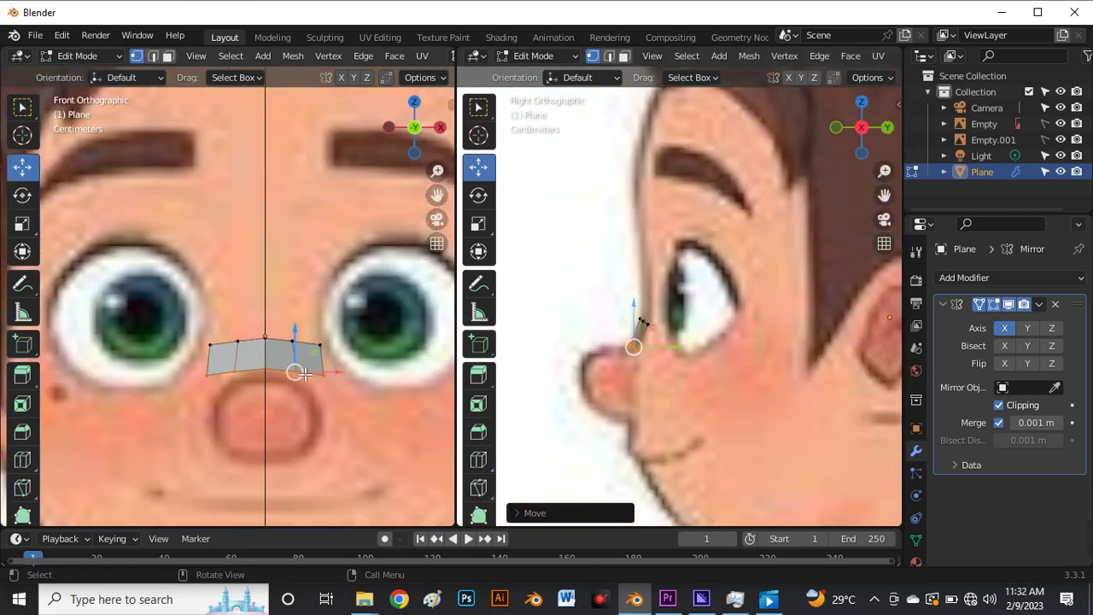
{"action": "scroll", "coordinate": [297, 371], "scroll_direction": "up", "scroll_amount": 1}
Select the strip's two top edges and extrude them upward into new faces
{"action": "key", "text": "2"}
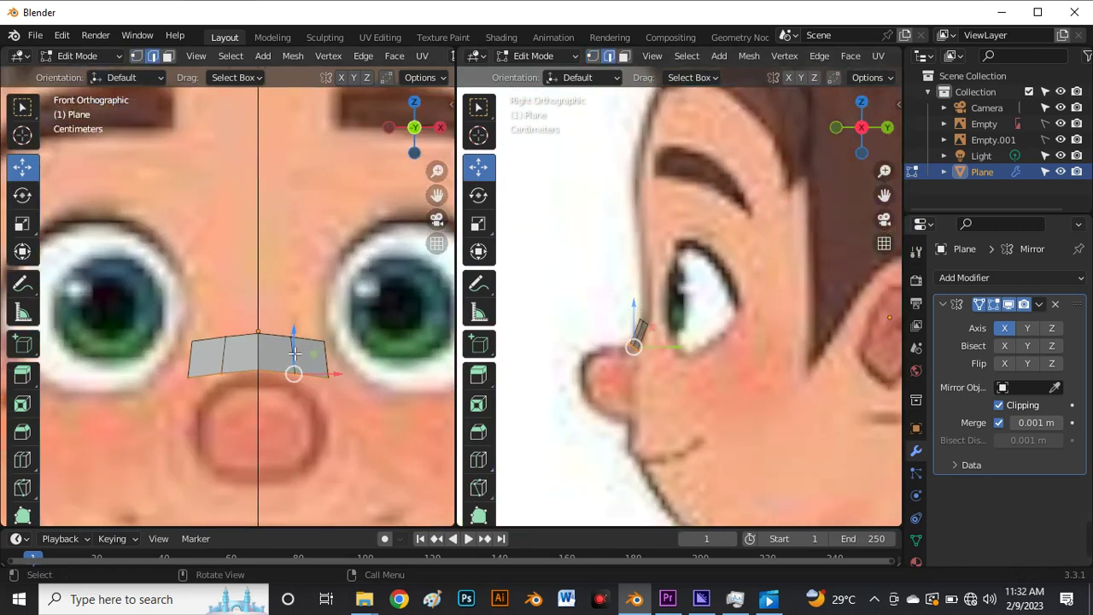
{"action": "scroll", "coordinate": [306, 320], "scroll_direction": "up", "scroll_amount": 3}
{"action": "left_click", "coordinate": [247, 352]}
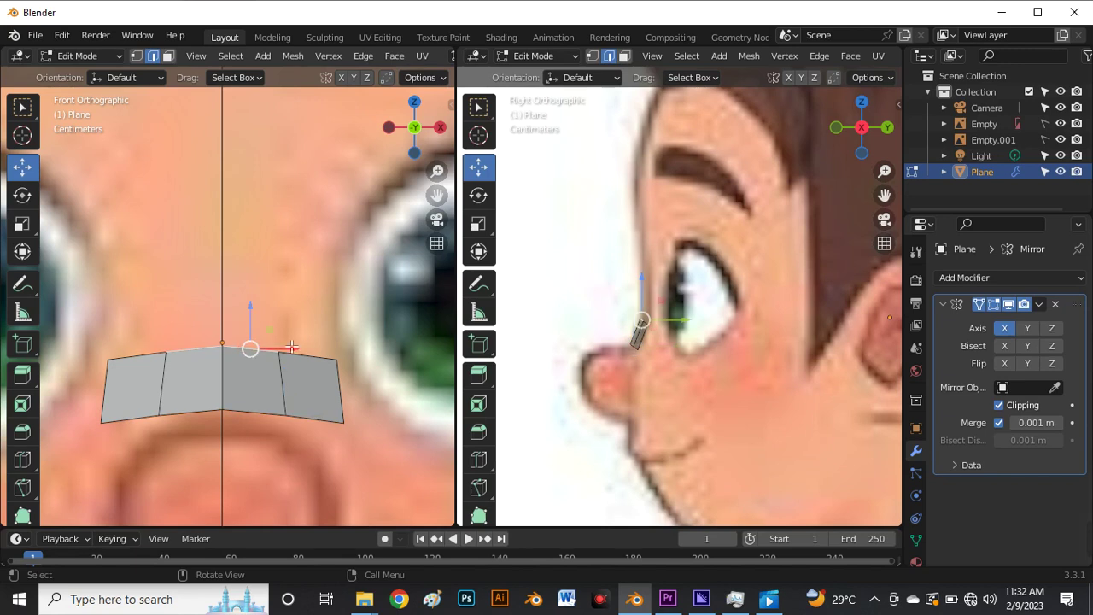
{"action": "left_click", "coordinate": [323, 378], "text": "shift"}
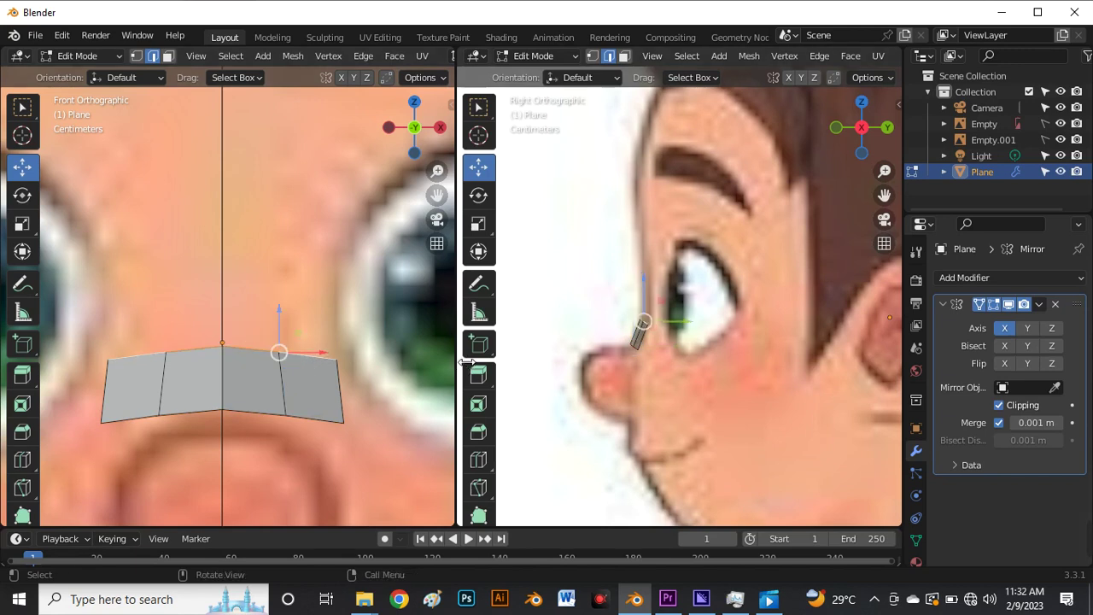
{"action": "left_click_drag", "start_coordinate": [468, 363], "coordinate": [501, 363]}
{"action": "scroll", "coordinate": [300, 340], "scroll_direction": "down", "scroll_amount": 2}
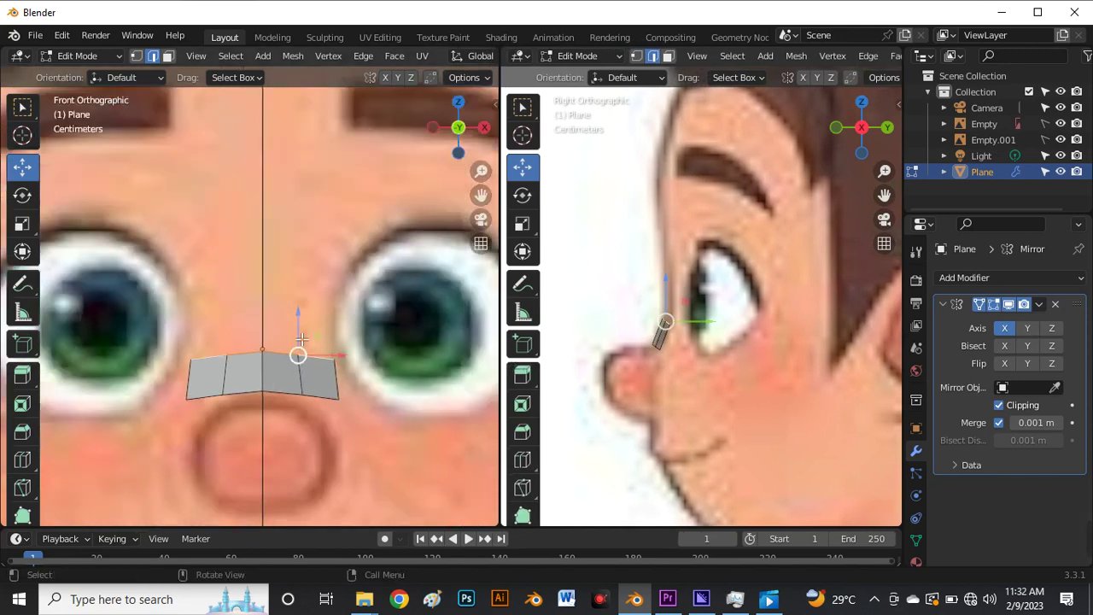
{"action": "scroll", "coordinate": [301, 342], "scroll_direction": "up", "scroll_amount": 2}
{"action": "key", "text": "e"}
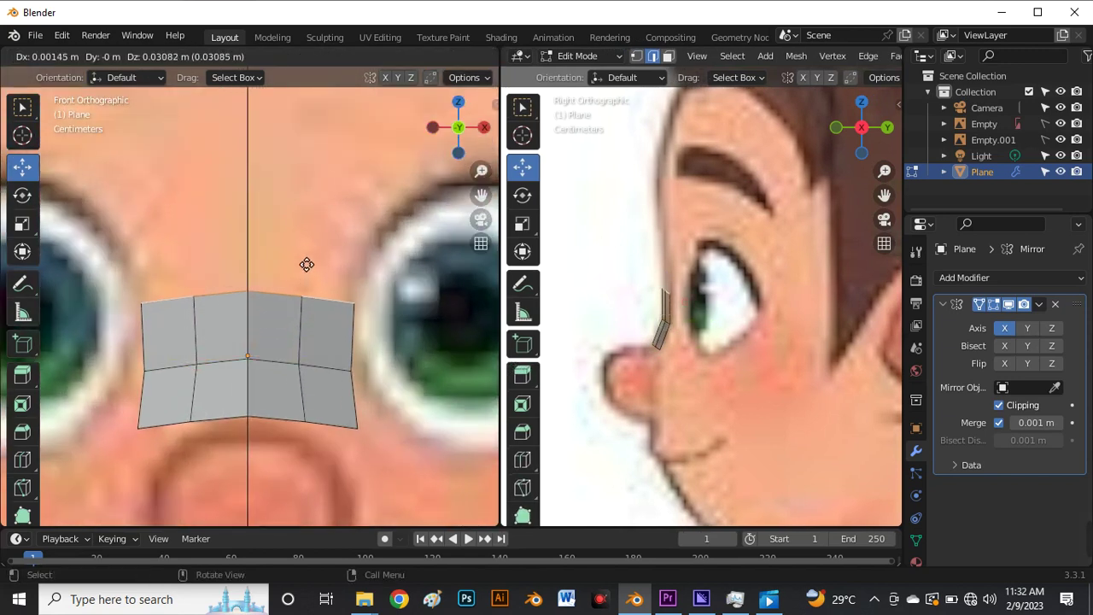
{"action": "left_click", "coordinate": [307, 255]}
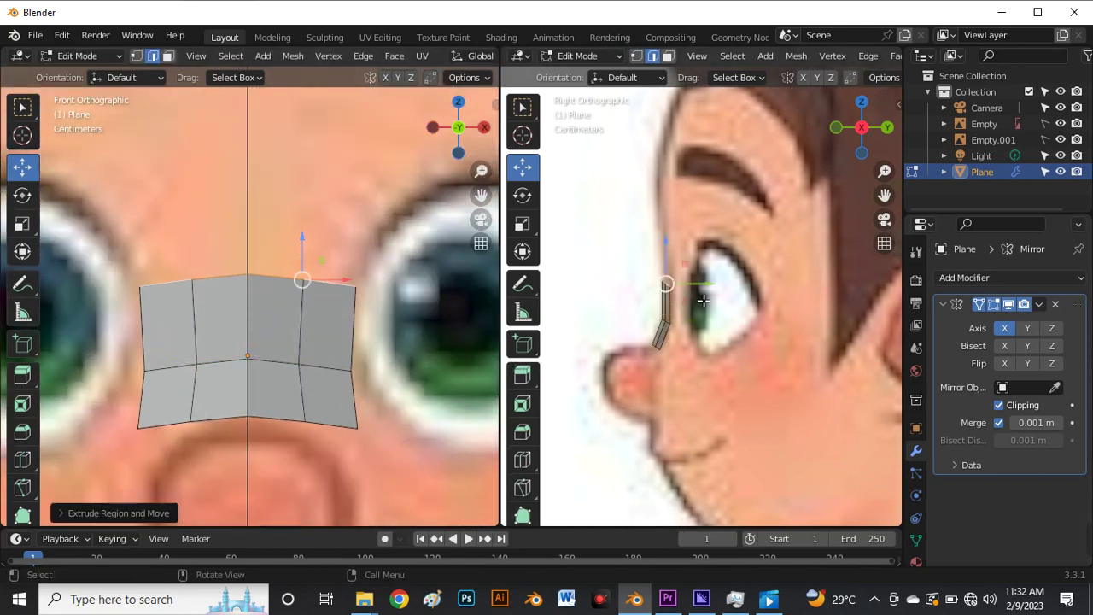
Push the outer side edge back in profile and move the bottom front corner vertex
{"action": "scroll", "coordinate": [703, 301], "scroll_direction": "up", "scroll_amount": 3}
{"action": "left_click", "coordinate": [647, 325]}
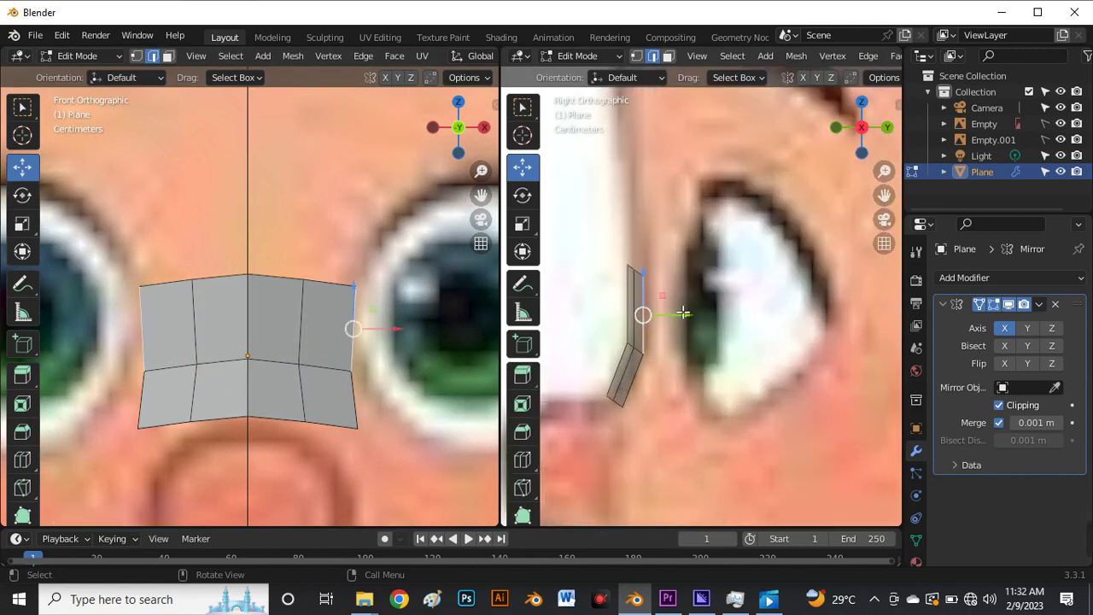
{"action": "left_click_drag", "start_coordinate": [688, 322], "coordinate": [718, 323]}
{"action": "key", "text": "1"}
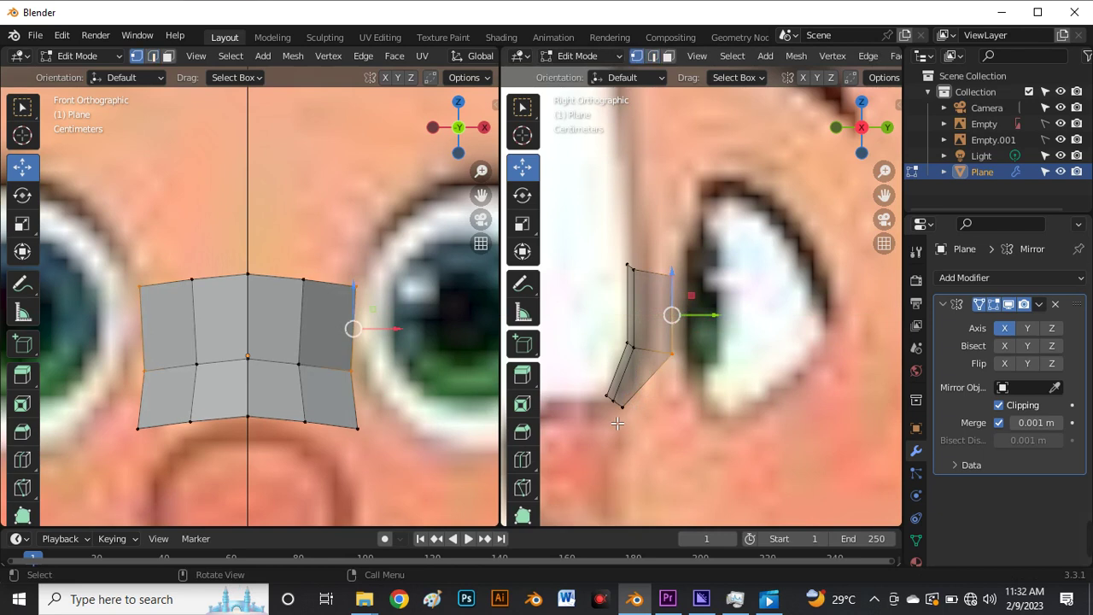
{"action": "left_click", "coordinate": [633, 415]}
{"action": "key", "text": "g"}
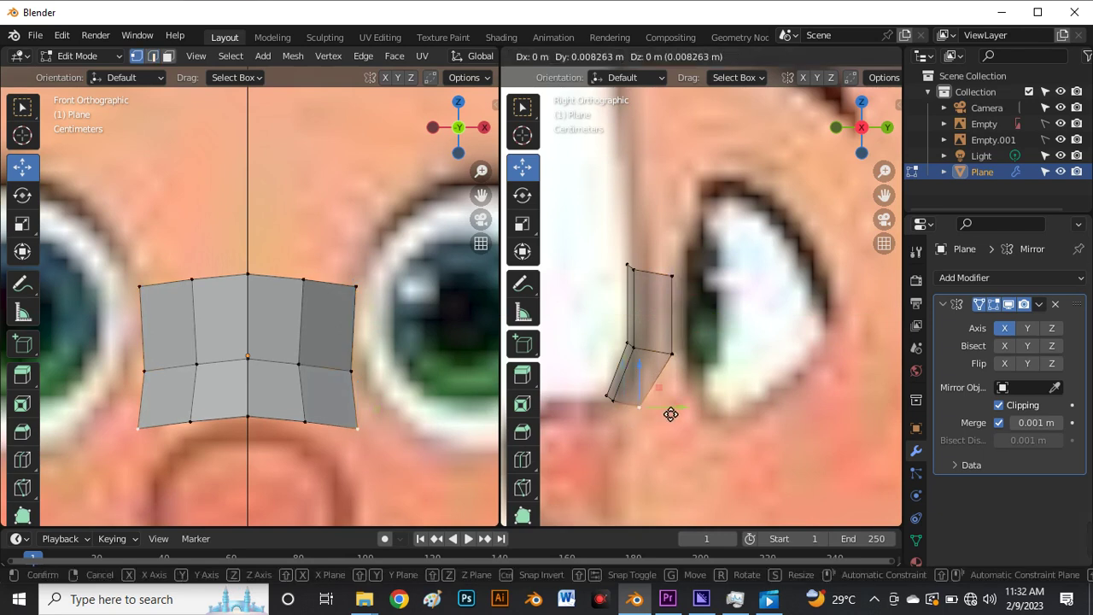
{"action": "left_click", "coordinate": [714, 406]}
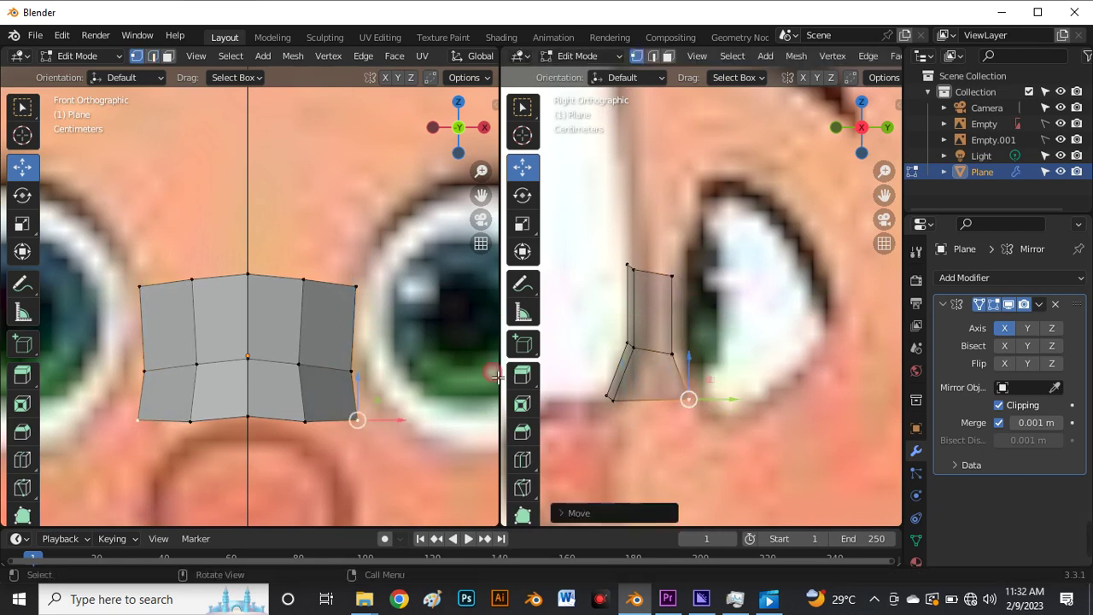
{"action": "scroll", "coordinate": [316, 369], "scroll_direction": "down", "scroll_amount": 3}
In edge mode, select both top edges of the new row
{"action": "key", "text": "2"}
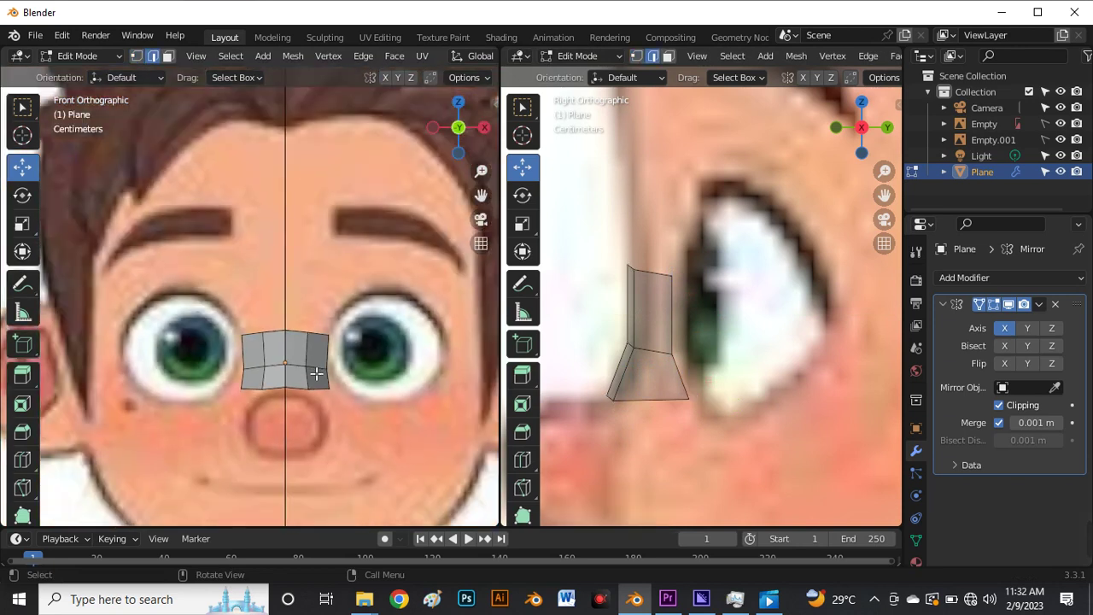
{"action": "scroll", "coordinate": [319, 346], "scroll_direction": "up", "scroll_amount": 3}
{"action": "left_click", "coordinate": [323, 336]}
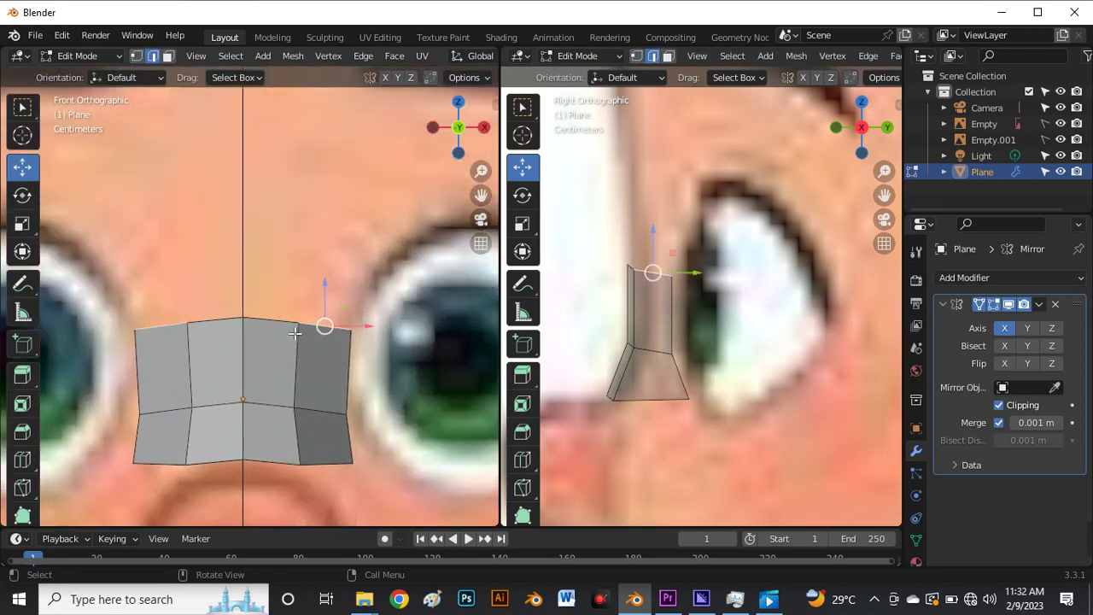
{"action": "left_click", "coordinate": [275, 321], "text": "shift"}
{"action": "scroll", "coordinate": [293, 329], "scroll_direction": "down", "scroll_amount": 3}
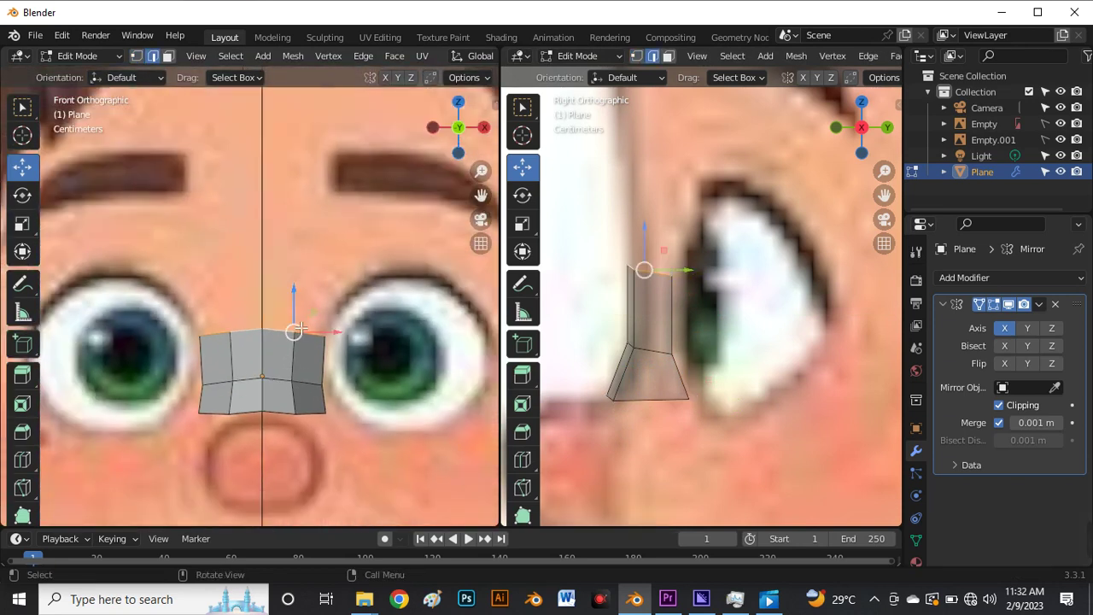
Extrude the top edges up toward the brow and widen the new row's top
{"action": "key", "text": "e"}
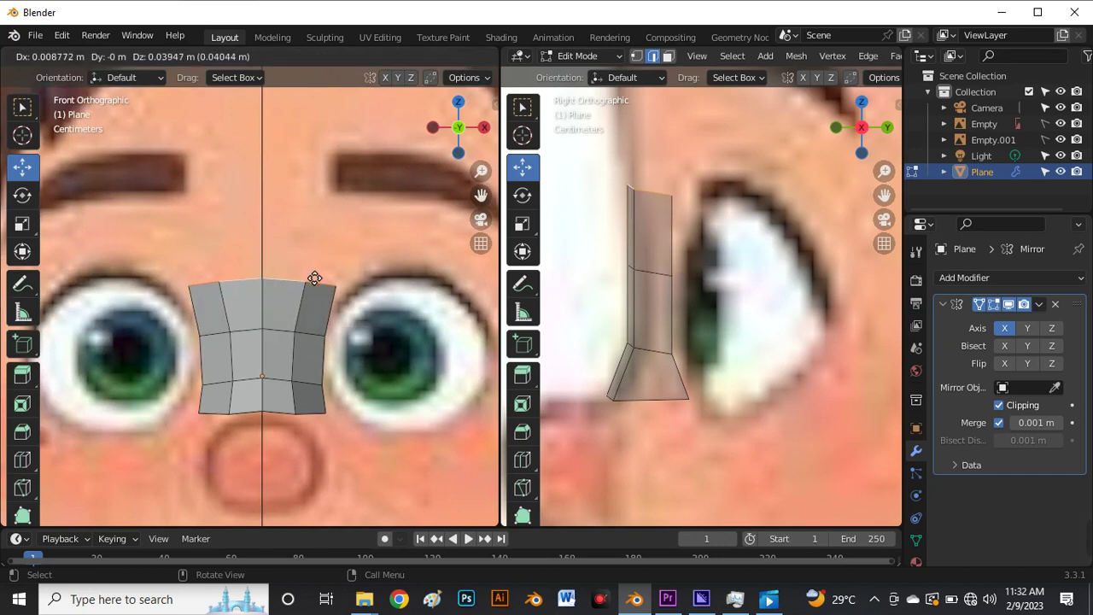
{"action": "left_click", "coordinate": [312, 281]}
{"action": "left_click_drag", "start_coordinate": [336, 280], "coordinate": [347, 281]}
{"action": "middle_click_drag", "start_coordinate": [696, 171], "coordinate": [705, 190], "text": "shift"}
{"action": "scroll", "coordinate": [705, 190], "scroll_direction": "up", "scroll_amount": 2}
Move the top outer corner vertex back toward the eye in profile
{"action": "key", "text": "1"}
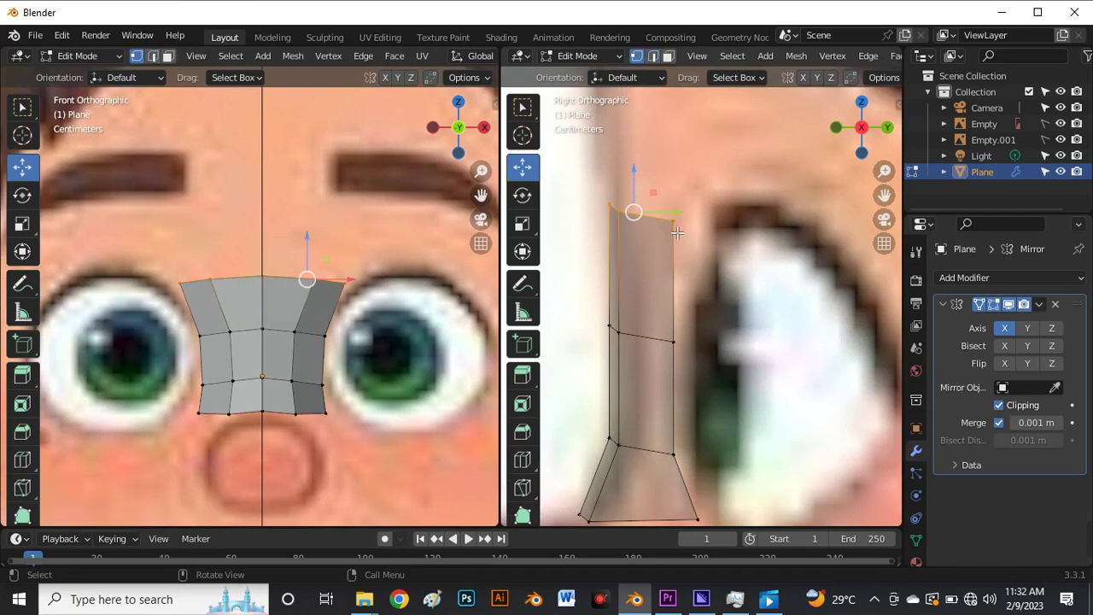
{"action": "left_click", "coordinate": [673, 221]}
{"action": "key", "text": "g"}
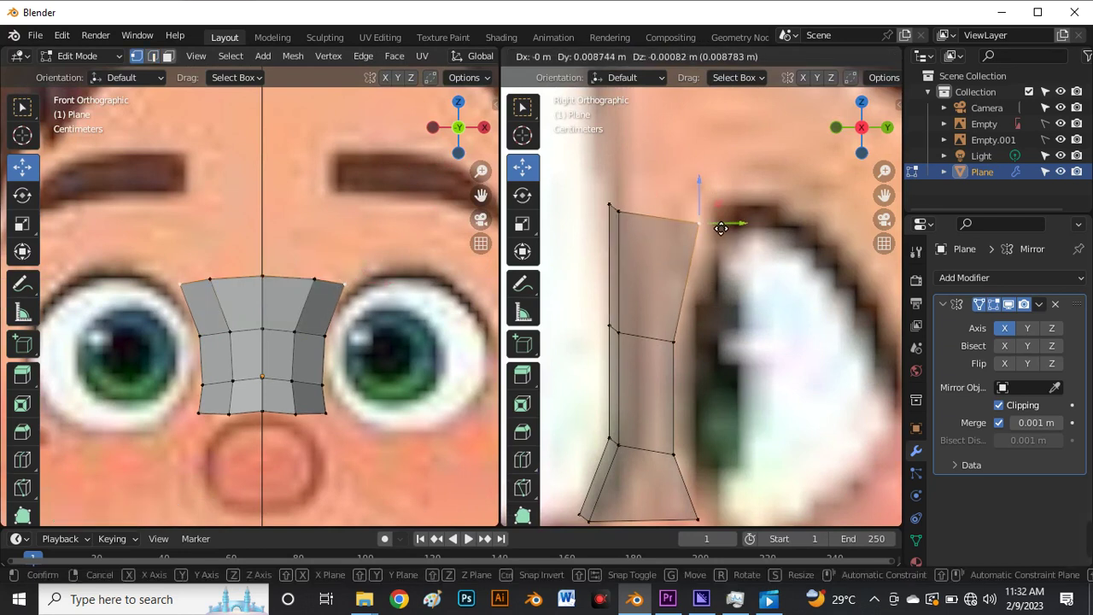
{"action": "left_click", "coordinate": [732, 229]}
{"action": "scroll", "coordinate": [713, 230], "scroll_direction": "down", "scroll_amount": 4}
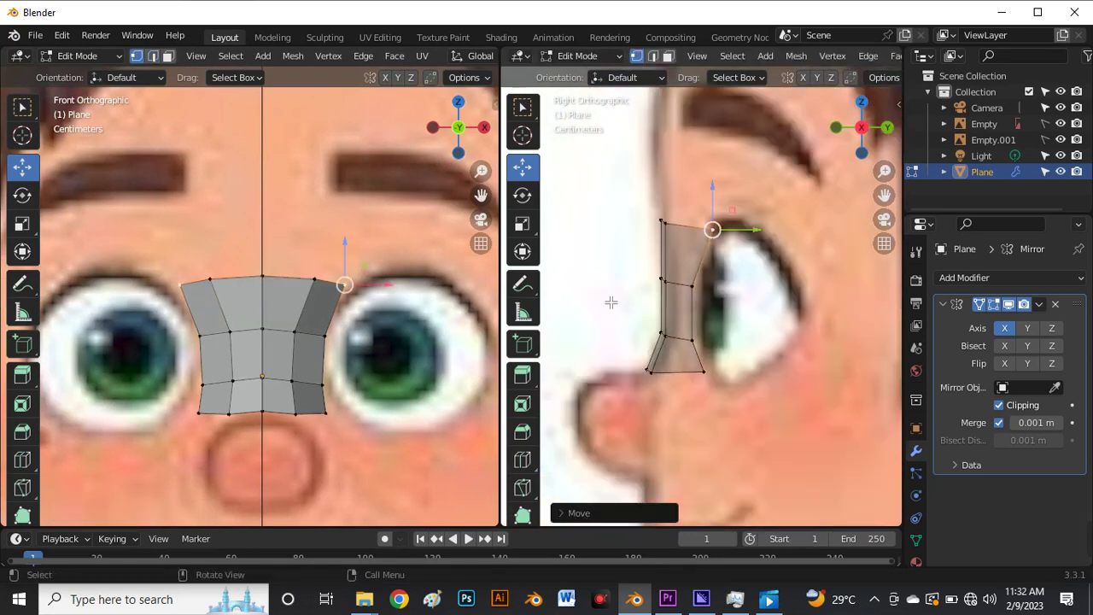
{"action": "scroll", "coordinate": [377, 336], "scroll_direction": "down", "scroll_amount": 2}
{"action": "scroll", "coordinate": [354, 299], "scroll_direction": "up", "scroll_amount": 4}
{"action": "scroll", "coordinate": [306, 315], "scroll_direction": "down", "scroll_amount": 3}
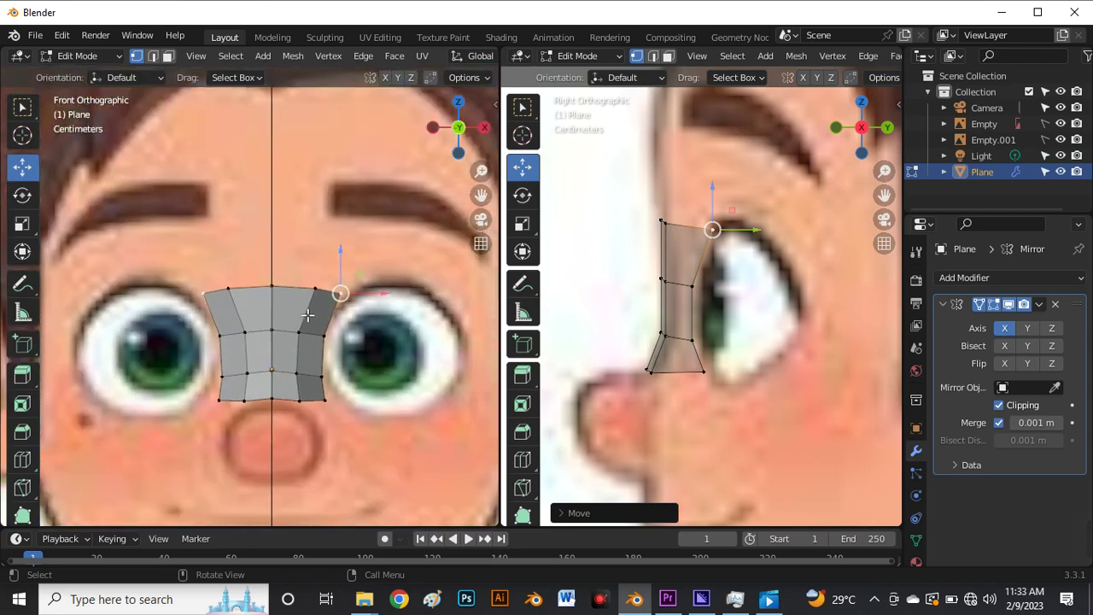
In edge mode, select the top outer edge near the brow
{"action": "key", "text": "2"}
{"action": "scroll", "coordinate": [308, 315], "scroll_direction": "down", "scroll_amount": 3}
{"action": "scroll", "coordinate": [328, 288], "scroll_direction": "up", "scroll_amount": 5}
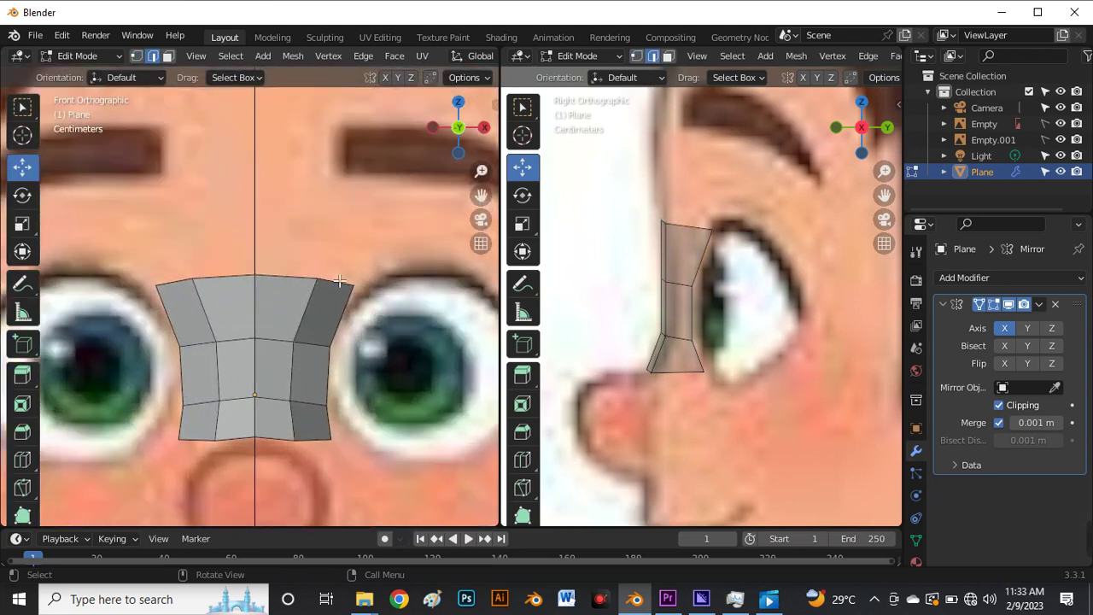
{"action": "left_click", "coordinate": [337, 284]}
{"action": "scroll", "coordinate": [308, 293], "scroll_direction": "down", "scroll_amount": 3}
{"action": "scroll", "coordinate": [311, 295], "scroll_direction": "up", "scroll_amount": 2}
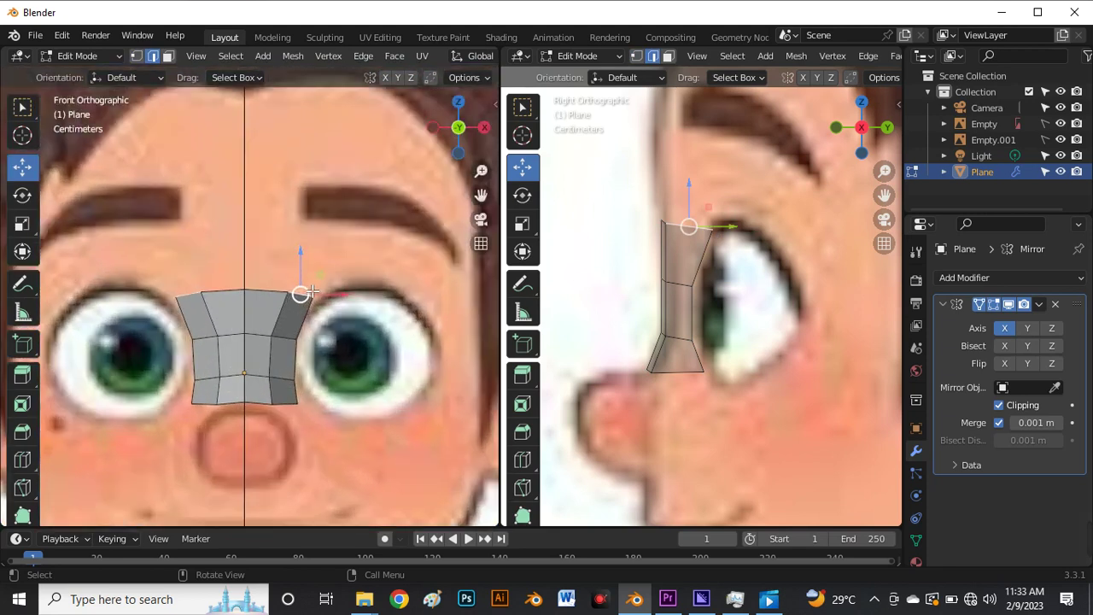
Extrude the outer edge toward the eyebrow, rotate the new faces, and nudge them down
{"action": "key", "text": "e"}
{"action": "left_click", "coordinate": [373, 255]}
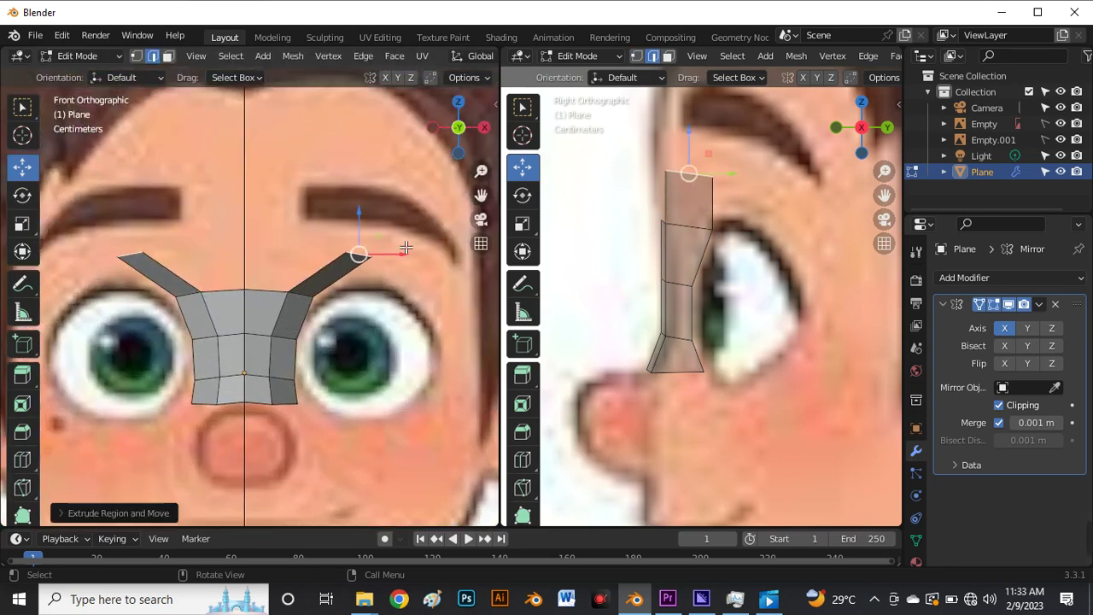
{"action": "key", "text": "r"}
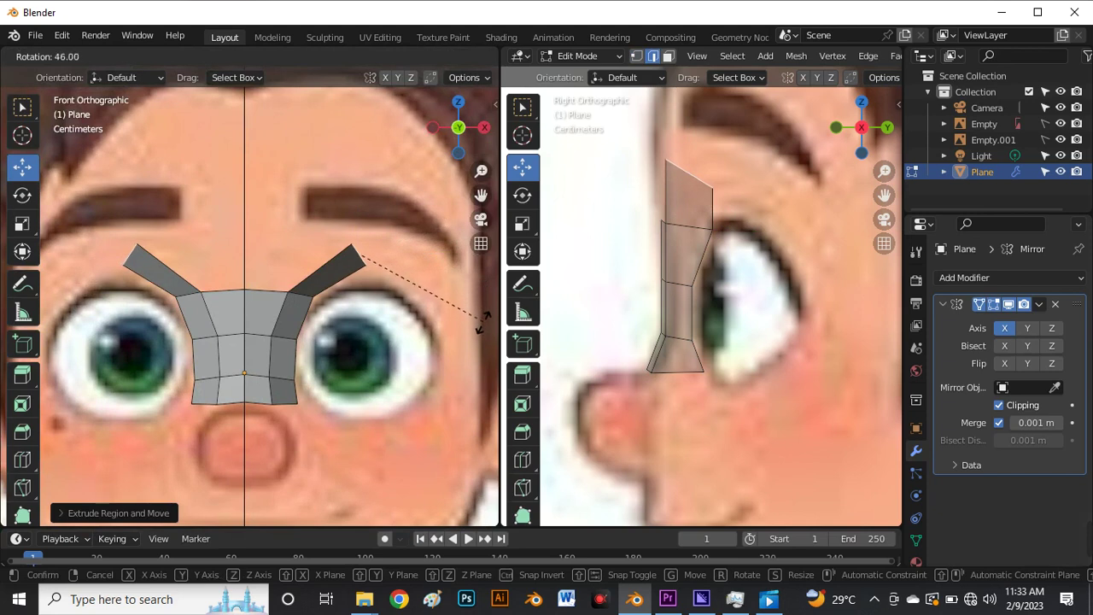
{"action": "left_click", "coordinate": [461, 330]}
{"action": "left_click_drag", "start_coordinate": [358, 254], "coordinate": [363, 276]}
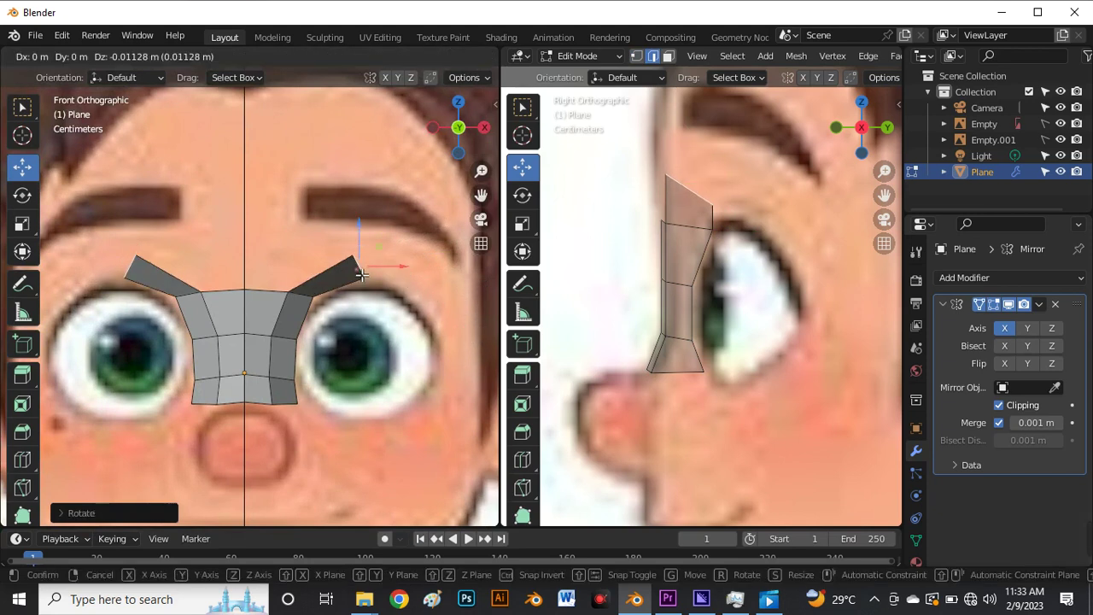
{"action": "scroll", "coordinate": [363, 271], "scroll_direction": "up", "scroll_amount": 3}
{"action": "scroll", "coordinate": [359, 247], "scroll_direction": "down", "scroll_amount": 4}
{"action": "scroll", "coordinate": [316, 269], "scroll_direction": "up", "scroll_amount": 1}
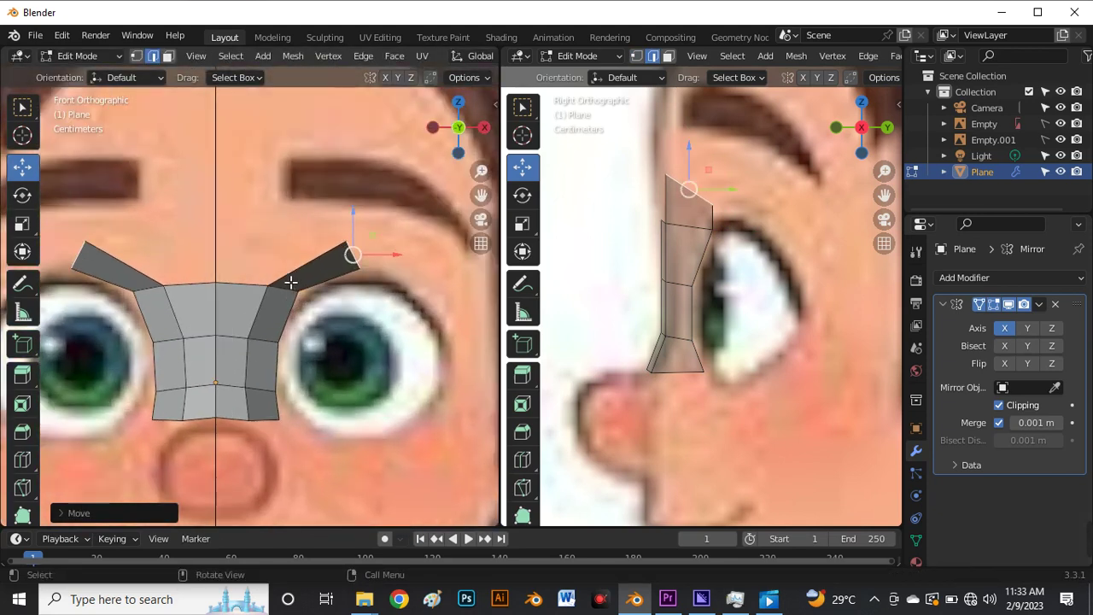
{"action": "scroll", "coordinate": [271, 268], "scroll_direction": "down", "scroll_amount": 1}
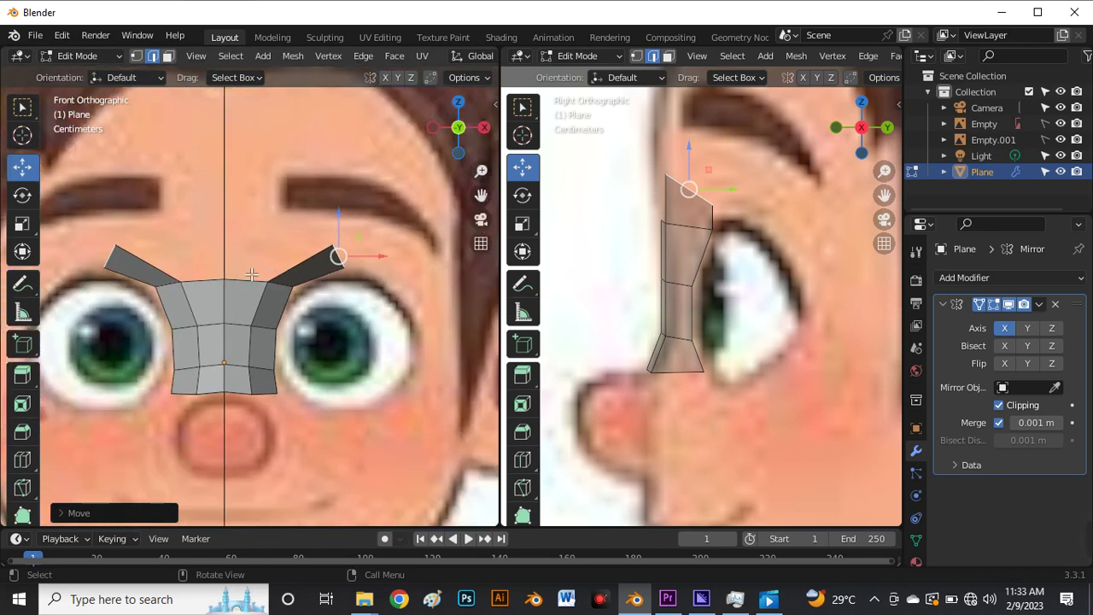
{"action": "scroll", "coordinate": [252, 273], "scroll_direction": "down", "scroll_amount": 1}
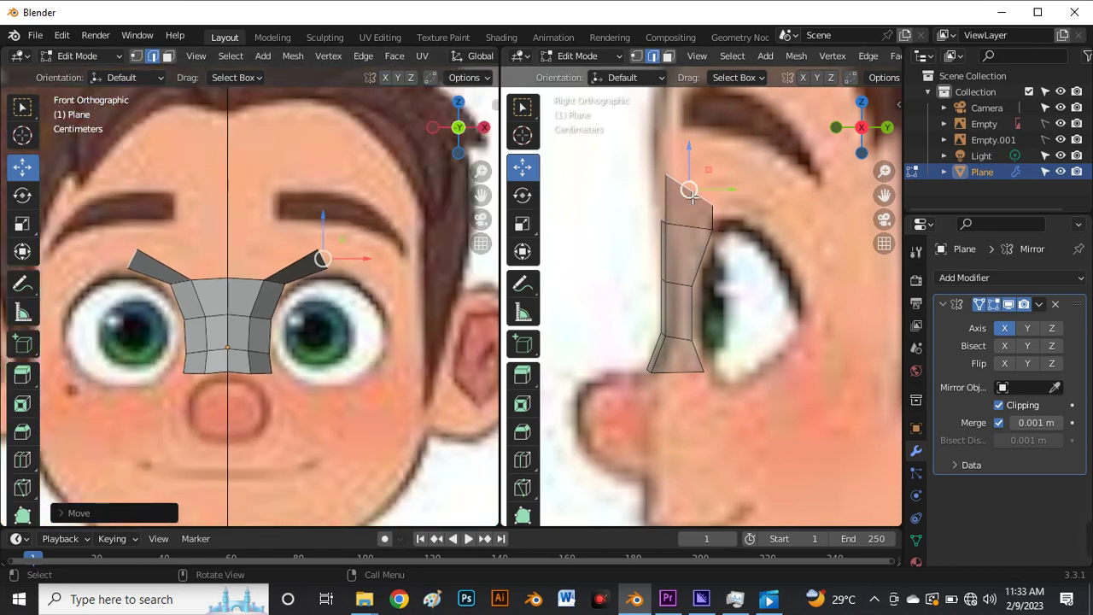
{"action": "scroll", "coordinate": [695, 195], "scroll_direction": "up", "scroll_amount": 2}
Pull the strip's top up toward the brow and tilt it in side view
{"action": "left_click_drag", "start_coordinate": [694, 193], "coordinate": [773, 175]}
{"action": "key", "text": "r"}
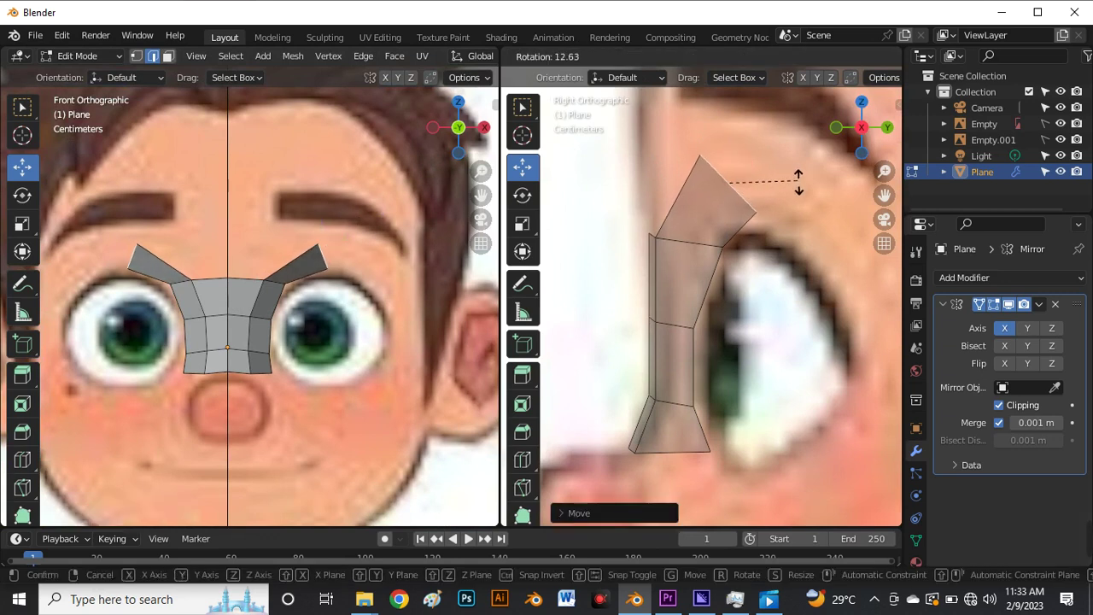
{"action": "left_click", "coordinate": [803, 193]}
{"action": "scroll", "coordinate": [674, 261], "scroll_direction": "down", "scroll_amount": 1}
{"action": "scroll", "coordinate": [674, 260], "scroll_direction": "up", "scroll_amount": 2}
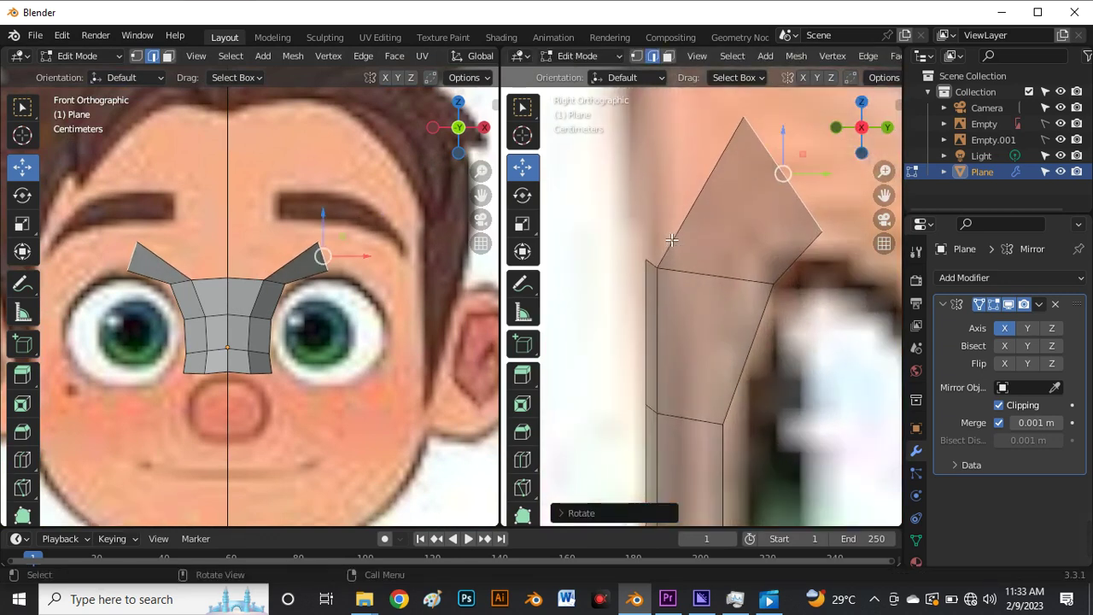
{"action": "scroll", "coordinate": [320, 255], "scroll_direction": "down", "scroll_amount": 3}
{"action": "scroll", "coordinate": [281, 289], "scroll_direction": "up", "scroll_amount": 5}
{"action": "scroll", "coordinate": [281, 292], "scroll_direction": "up", "scroll_amount": 1}
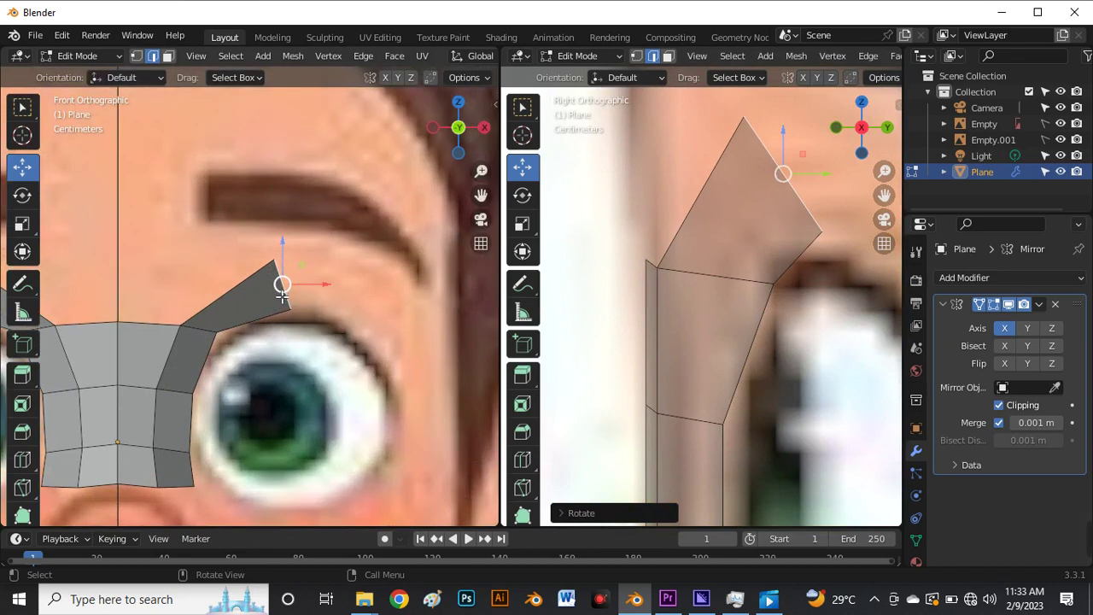
Extrude a new wing-tip section along the brow, angle it, and nudge it down
{"action": "key", "text": "e"}
{"action": "left_click", "coordinate": [369, 314]}
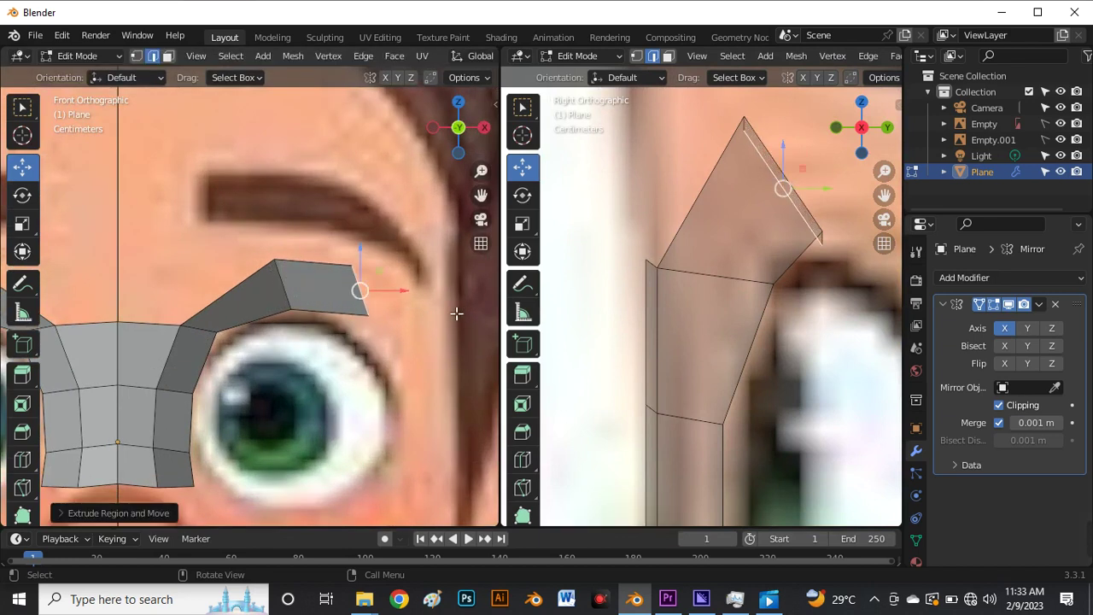
{"action": "key", "text": "r"}
{"action": "left_click", "coordinate": [378, 320]}
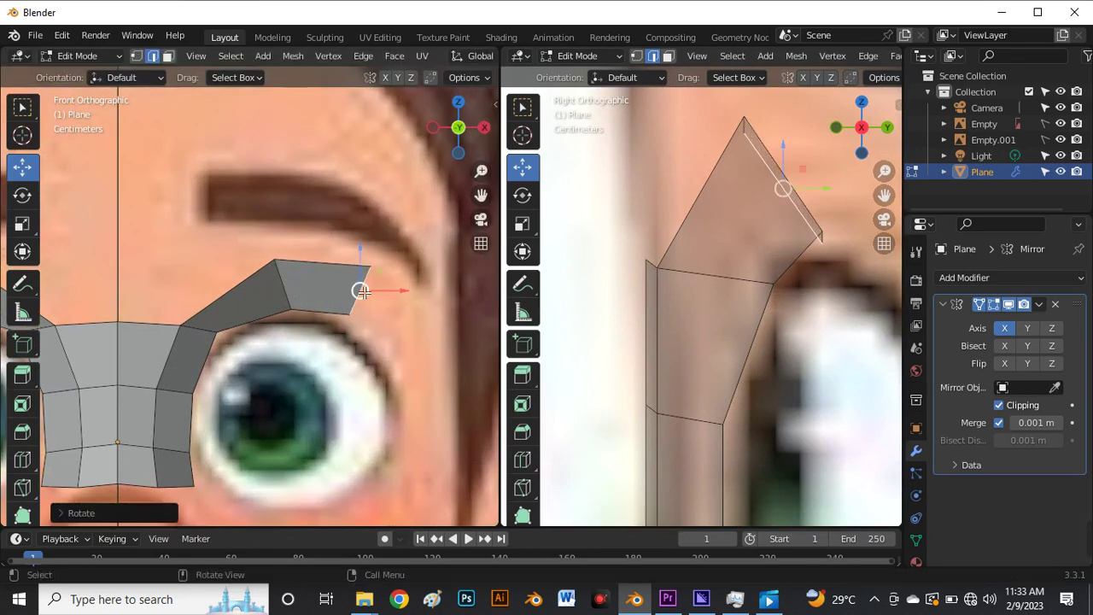
{"action": "key", "text": "g"}
{"action": "left_click", "coordinate": [387, 306]}
{"action": "scroll", "coordinate": [661, 263], "scroll_direction": "down", "scroll_amount": 3}
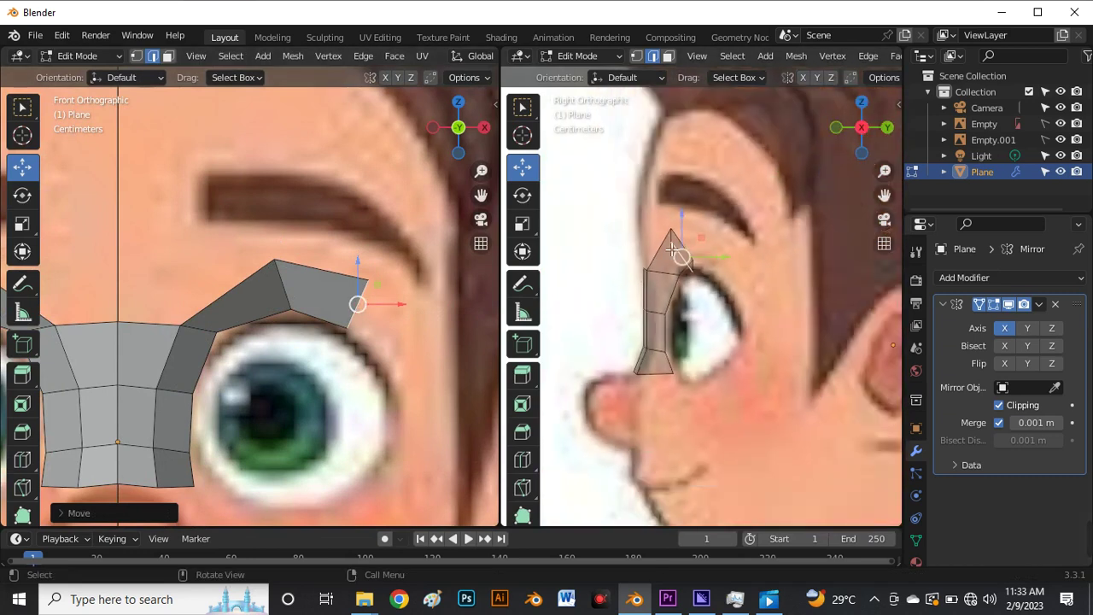
{"action": "scroll", "coordinate": [688, 266], "scroll_direction": "up", "scroll_amount": 2}
Reposition the wing tip up and back in profile, rotate it, and lower its vertex
{"action": "key", "text": "g"}
{"action": "left_click", "coordinate": [793, 266]}
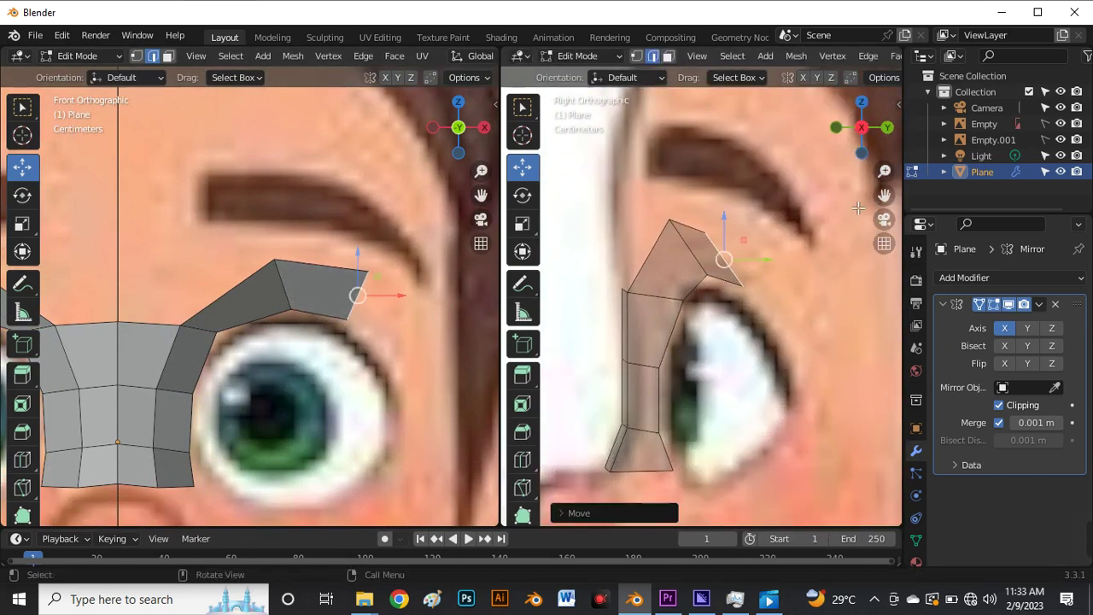
{"action": "key", "text": "g"}
{"action": "left_click", "coordinate": [755, 260]}
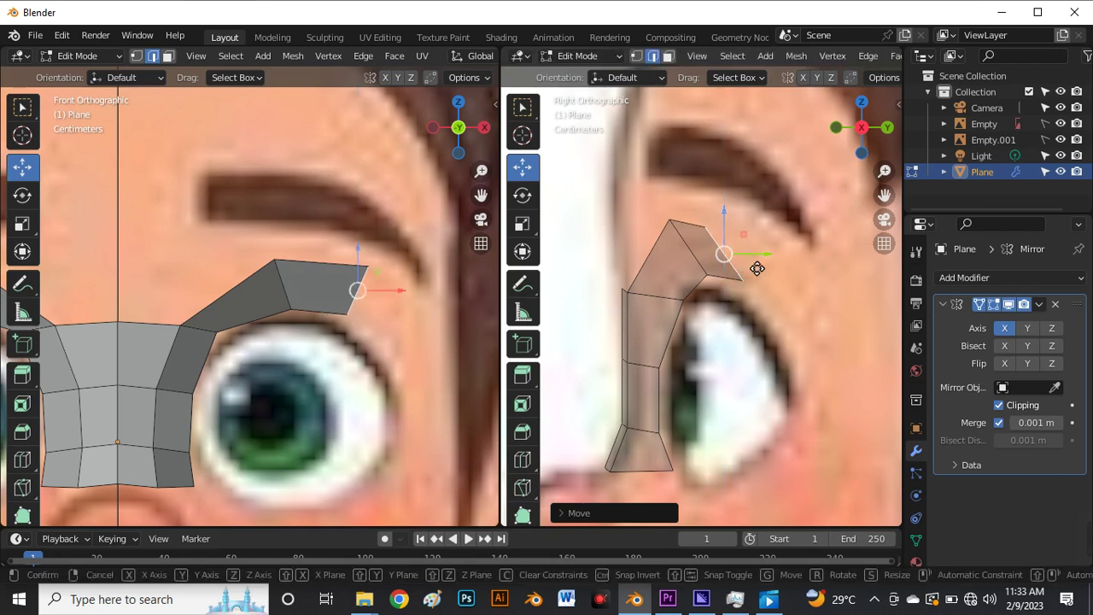
{"action": "key", "text": "g"}
{"action": "left_click", "coordinate": [752, 264]}
{"action": "key", "text": "g"}
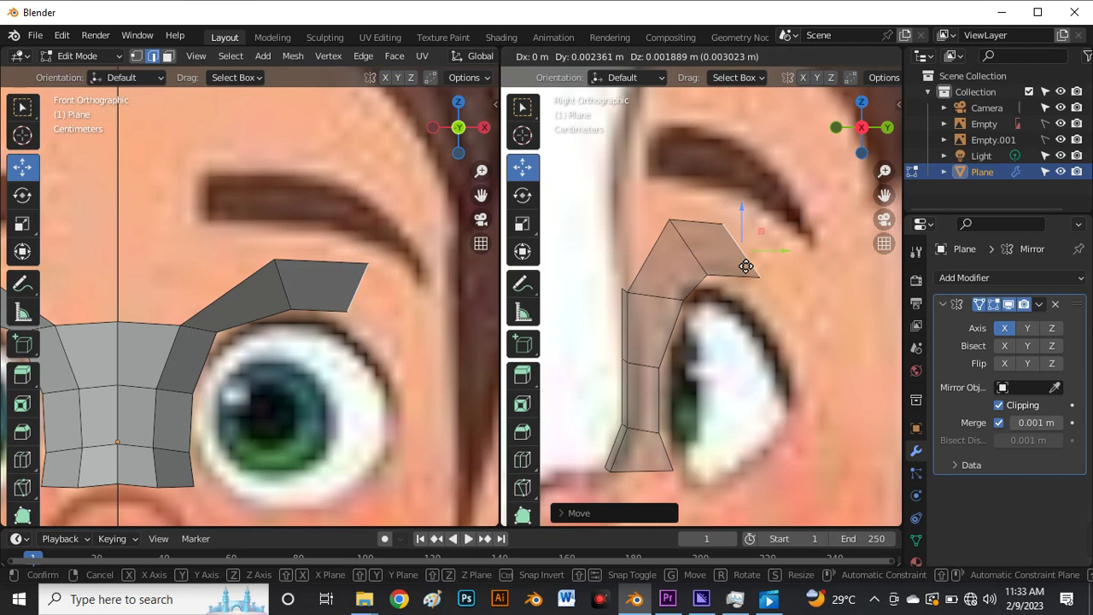
{"action": "left_click", "coordinate": [746, 267]}
{"action": "key", "text": "r"}
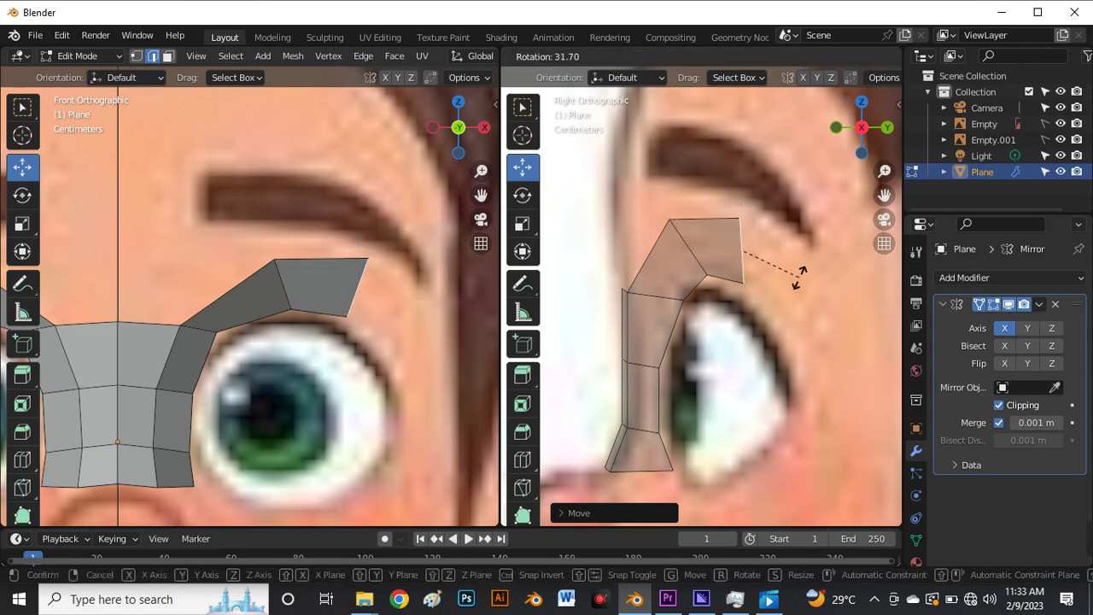
{"action": "left_click", "coordinate": [801, 282]}
{"action": "left_click_drag", "start_coordinate": [741, 251], "coordinate": [744, 267]}
Rotate the wing-tip faces to match the brow curve, then select the wing tip's outer edge
{"action": "left_click", "coordinate": [712, 280]}
{"action": "key", "text": "r"}
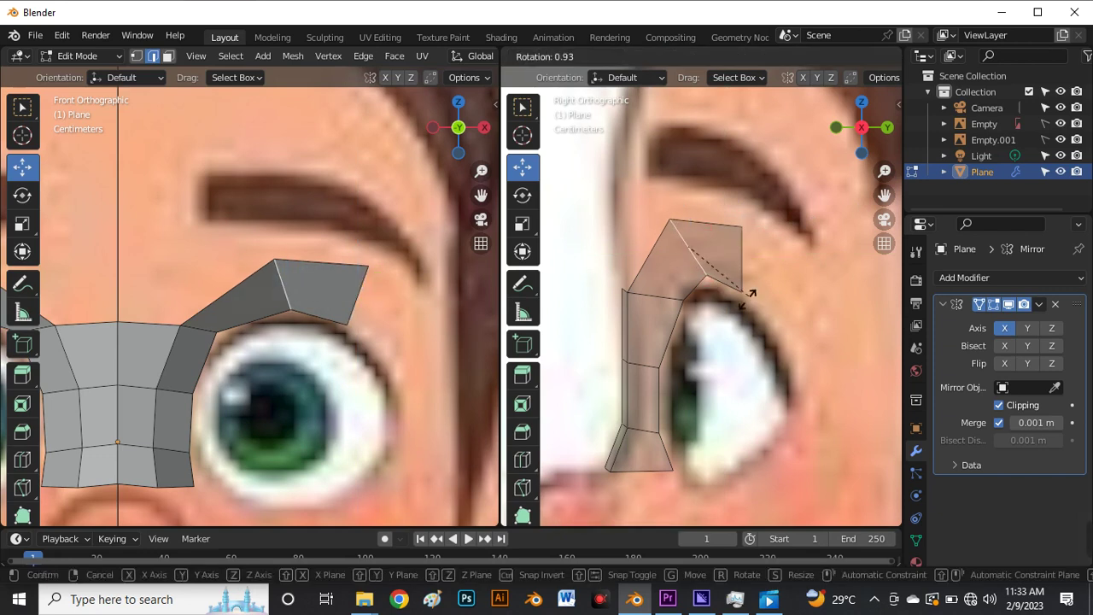
{"action": "left_click", "coordinate": [734, 312]}
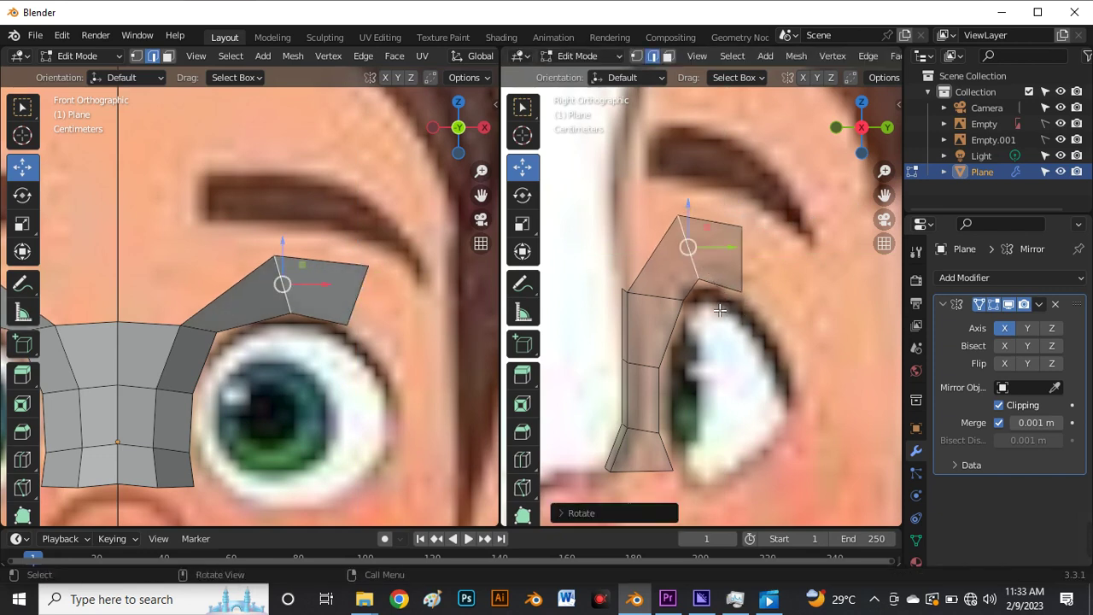
{"action": "scroll", "coordinate": [739, 297], "scroll_direction": "down", "scroll_amount": 2}
{"action": "left_click", "coordinate": [358, 293]}
{"action": "scroll", "coordinate": [355, 290], "scroll_direction": "down", "scroll_amount": 3}
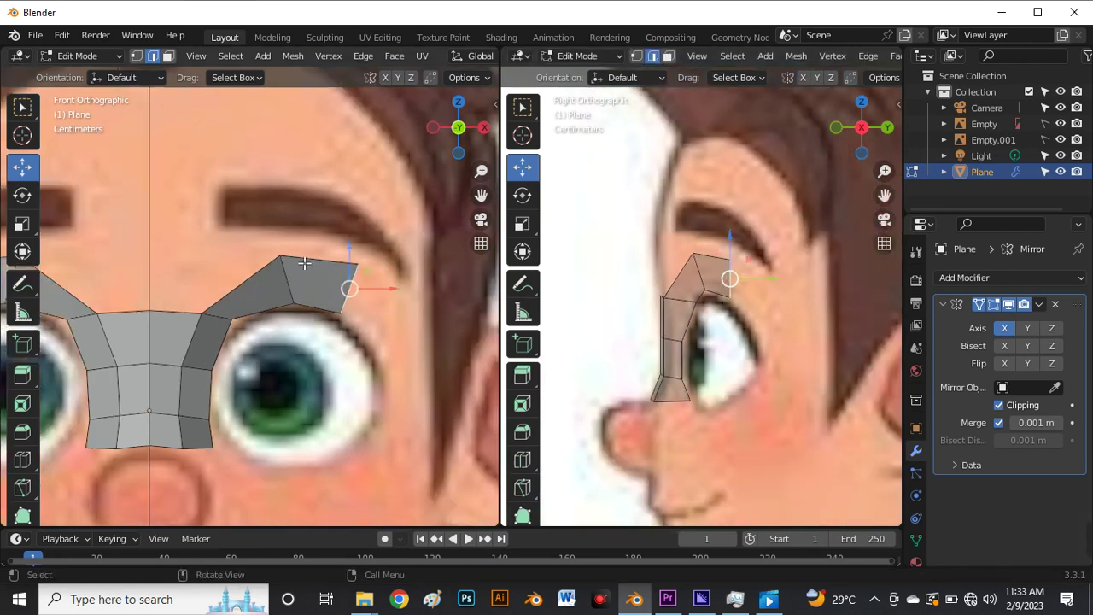
{"action": "scroll", "coordinate": [331, 286], "scroll_direction": "up", "scroll_amount": 2}
Extrude the outer edge past the eyebrow's end, angle it down, and align it along the brow
{"action": "key", "text": "e"}
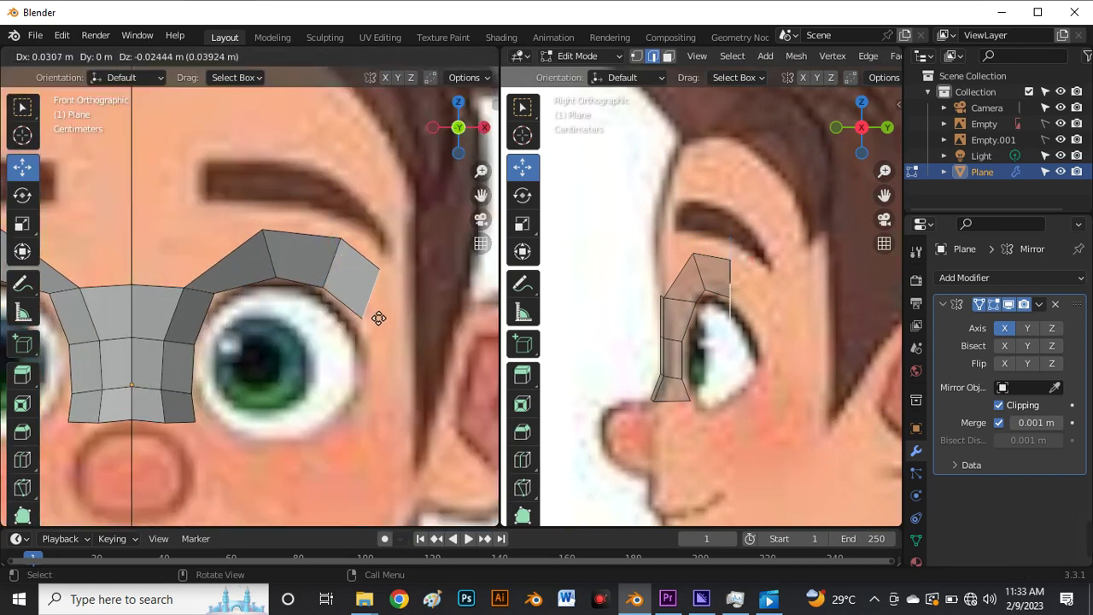
{"action": "left_click", "coordinate": [385, 329]}
{"action": "key", "text": "r"}
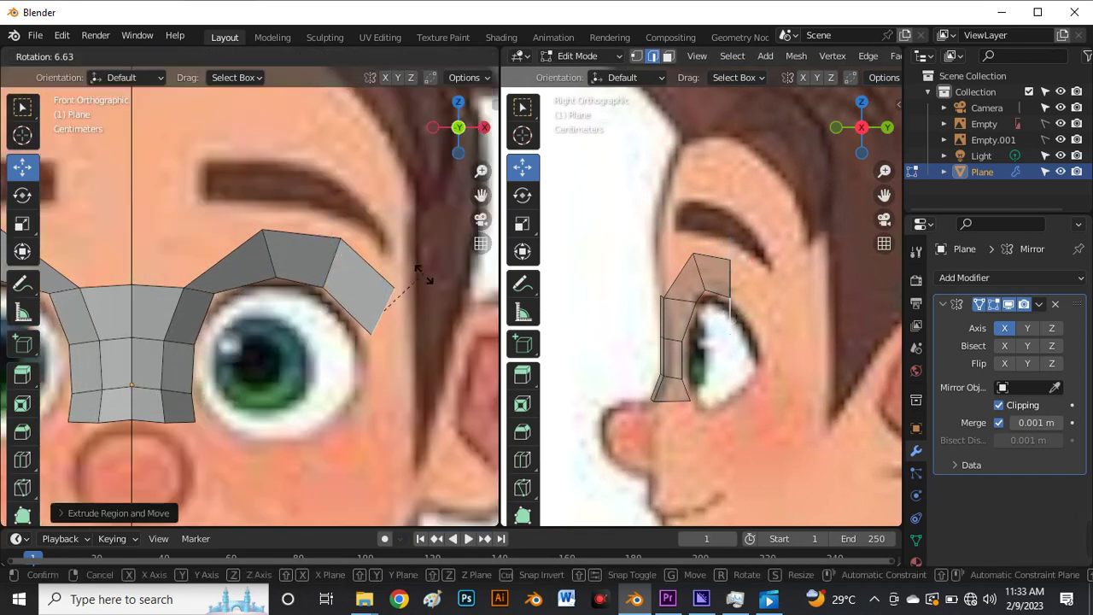
{"action": "left_click", "coordinate": [397, 326]}
{"action": "left_click_drag", "start_coordinate": [386, 316], "coordinate": [341, 293]}
{"action": "scroll", "coordinate": [370, 361], "scroll_direction": "down", "scroll_amount": 3}
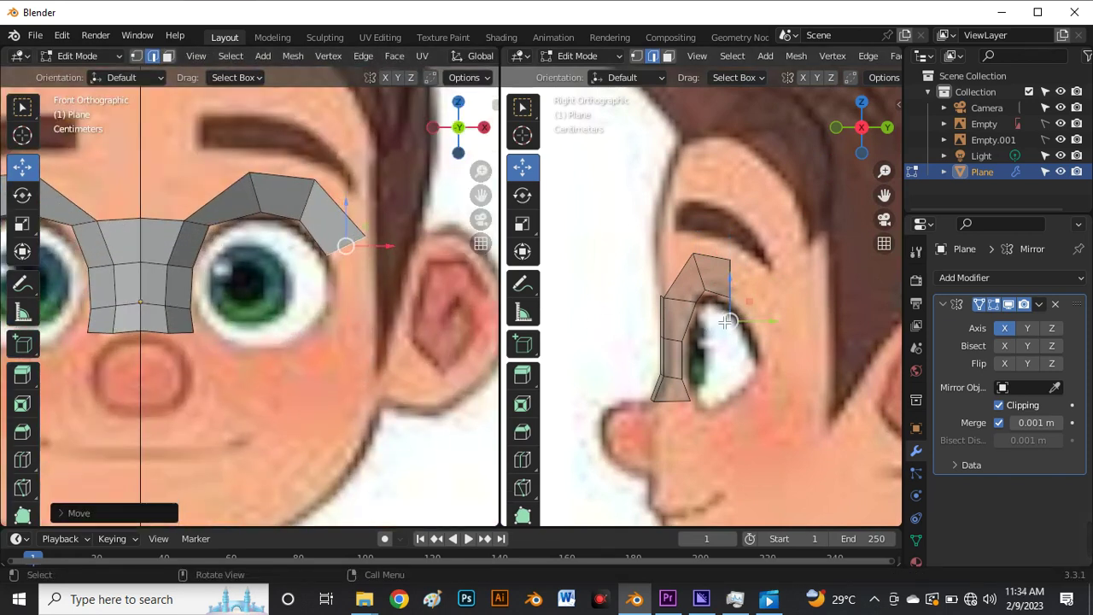
{"action": "scroll", "coordinate": [725, 321], "scroll_direction": "up", "scroll_amount": 3}
In side view, pull the outer vertex back to face depth and rotate the section to fit
{"action": "left_click_drag", "start_coordinate": [748, 339], "coordinate": [795, 328]}
{"action": "key", "text": "r"}
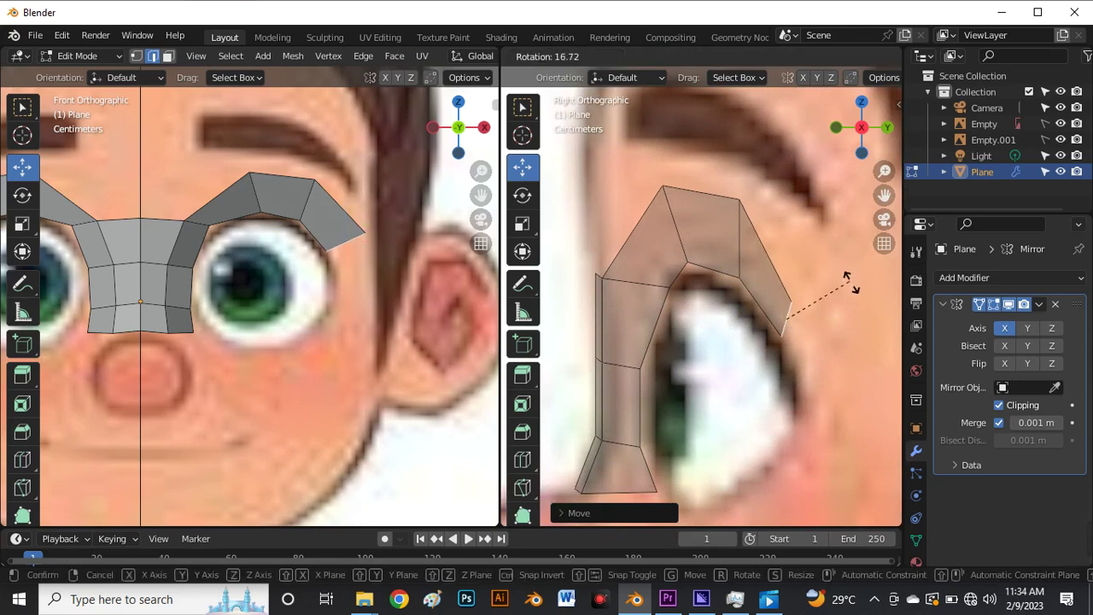
{"action": "left_click", "coordinate": [862, 300]}
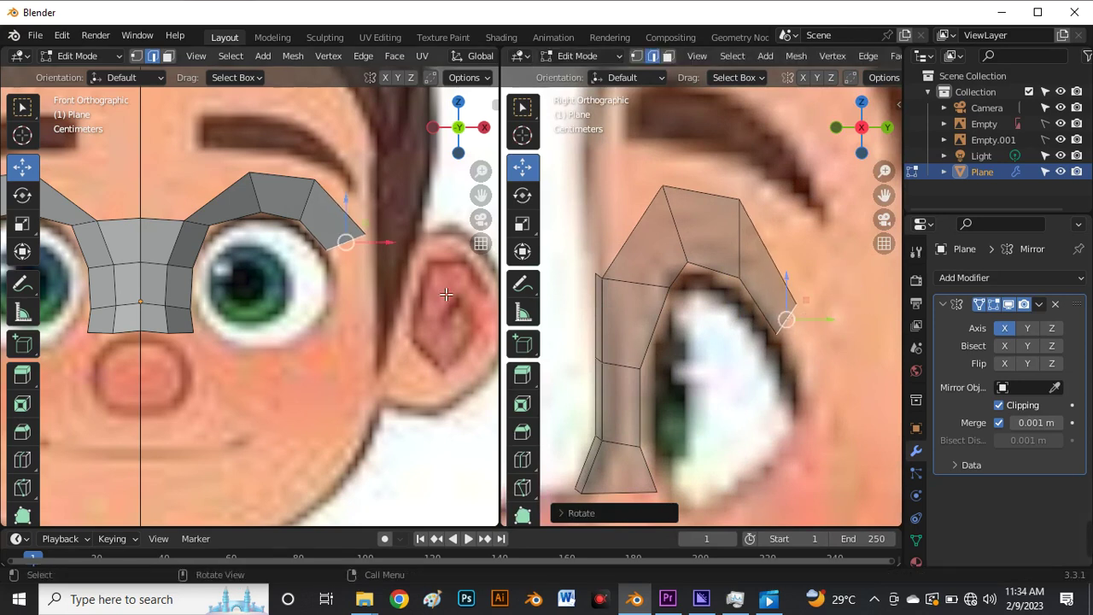
{"action": "scroll", "coordinate": [345, 239], "scroll_direction": "down", "scroll_amount": 3}
Extend the strip down the eye's outer side, then angle and position its end
{"action": "scroll", "coordinate": [345, 239], "scroll_direction": "up", "scroll_amount": 3}
{"action": "key", "text": "g"}
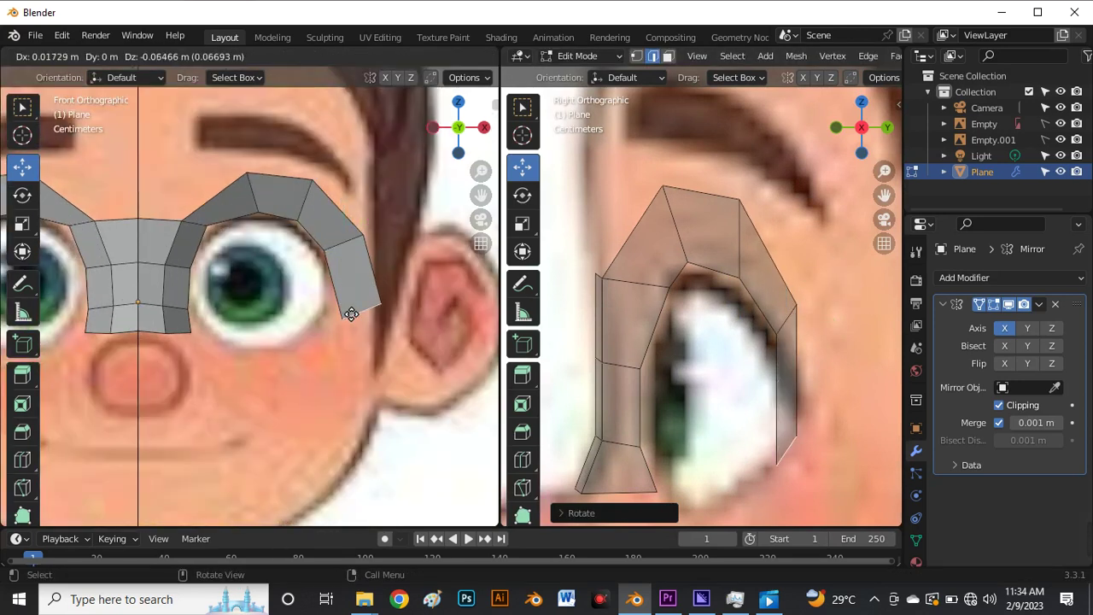
{"action": "left_click", "coordinate": [384, 280]}
{"action": "key", "text": "r"}
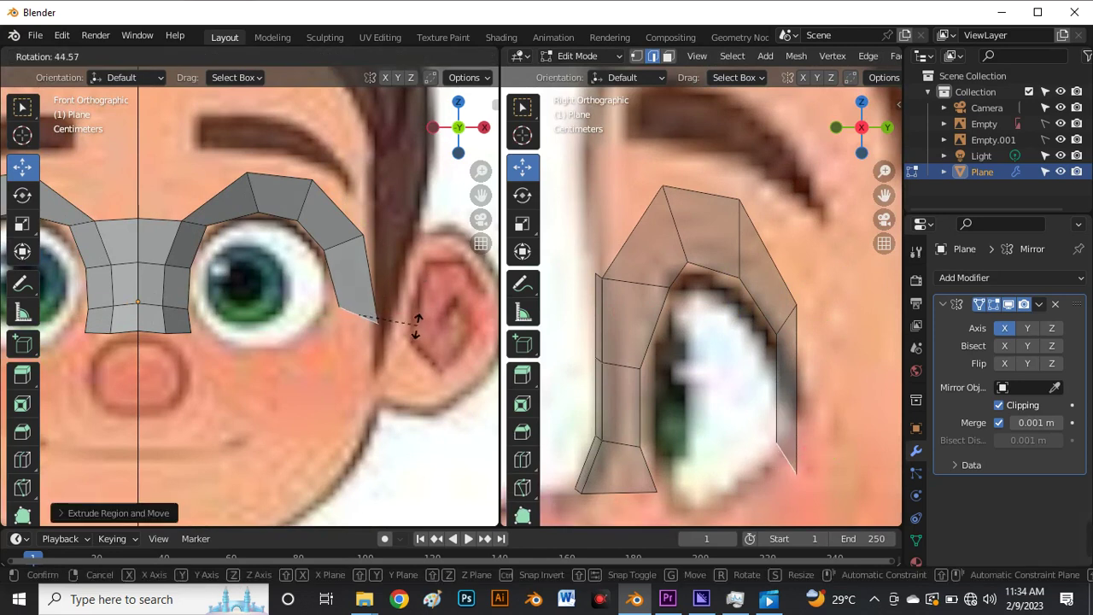
{"action": "left_click", "coordinate": [361, 310]}
{"action": "key", "text": "g"}
{"action": "left_click", "coordinate": [344, 324]}
Set the strip's vertex against the cheek in the side profile view
{"action": "scroll", "coordinate": [344, 324], "scroll_direction": "down", "scroll_amount": 4}
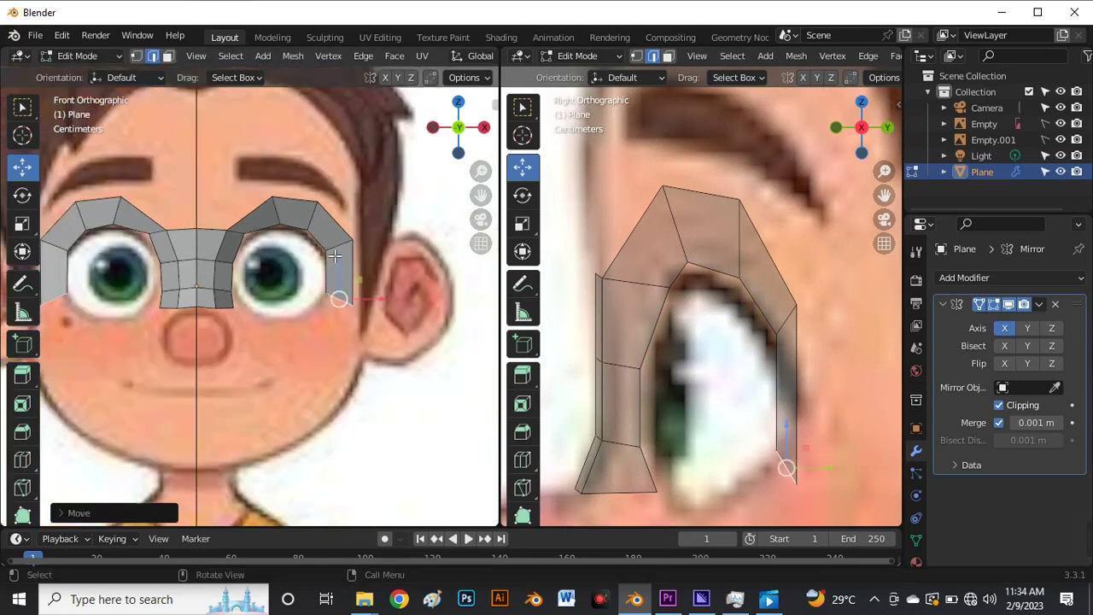
{"action": "scroll", "coordinate": [779, 325], "scroll_direction": "down", "scroll_amount": 3}
{"action": "scroll", "coordinate": [780, 325], "scroll_direction": "up", "scroll_amount": 3}
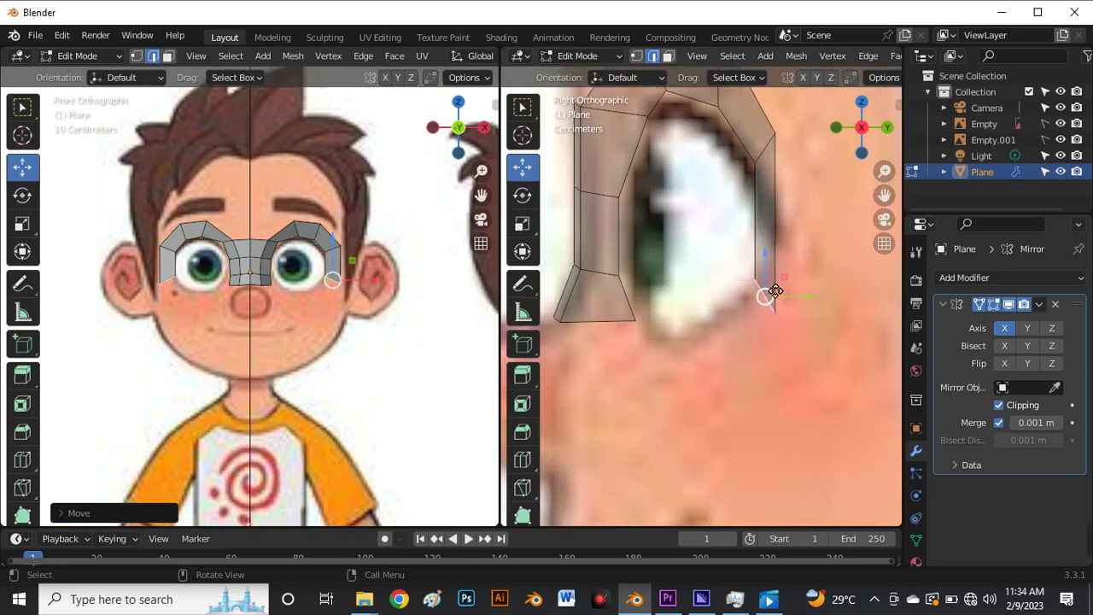
{"action": "key", "text": "g"}
{"action": "left_click", "coordinate": [786, 288]}
Extrude a lower section below the eye, angle it inward, and fit its end to the cheek
{"action": "scroll", "coordinate": [328, 290], "scroll_direction": "up", "scroll_amount": 3}
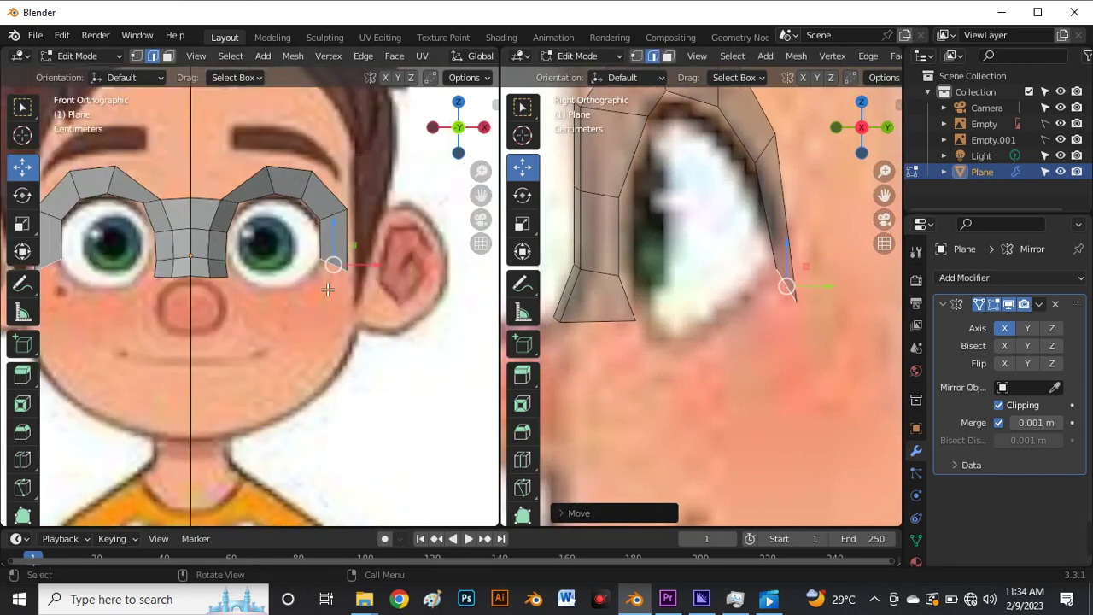
{"action": "scroll", "coordinate": [328, 291], "scroll_direction": "up", "scroll_amount": 2}
{"action": "key", "text": "e"}
{"action": "left_click", "coordinate": [332, 318]}
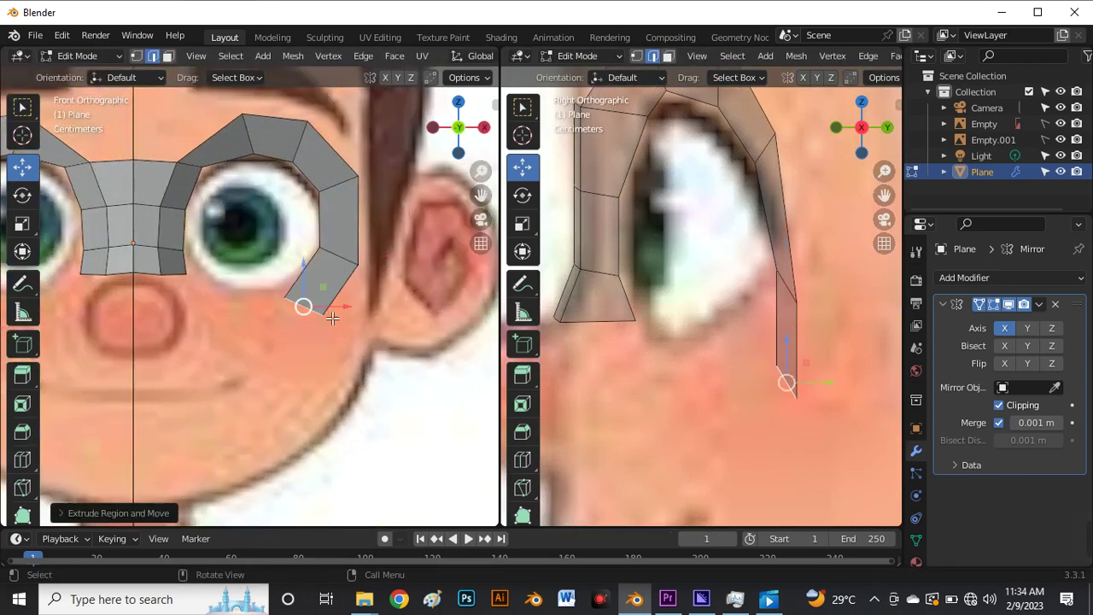
{"action": "key", "text": "r"}
{"action": "left_click", "coordinate": [336, 352]}
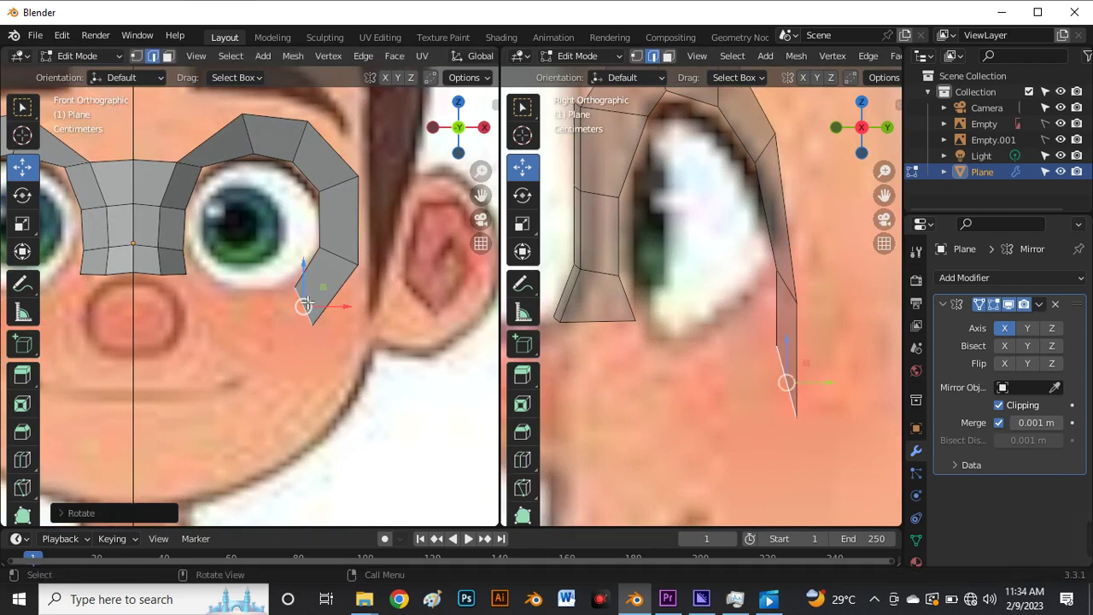
{"action": "key", "text": "g"}
{"action": "left_click", "coordinate": [299, 298]}
{"action": "key", "text": "g"}
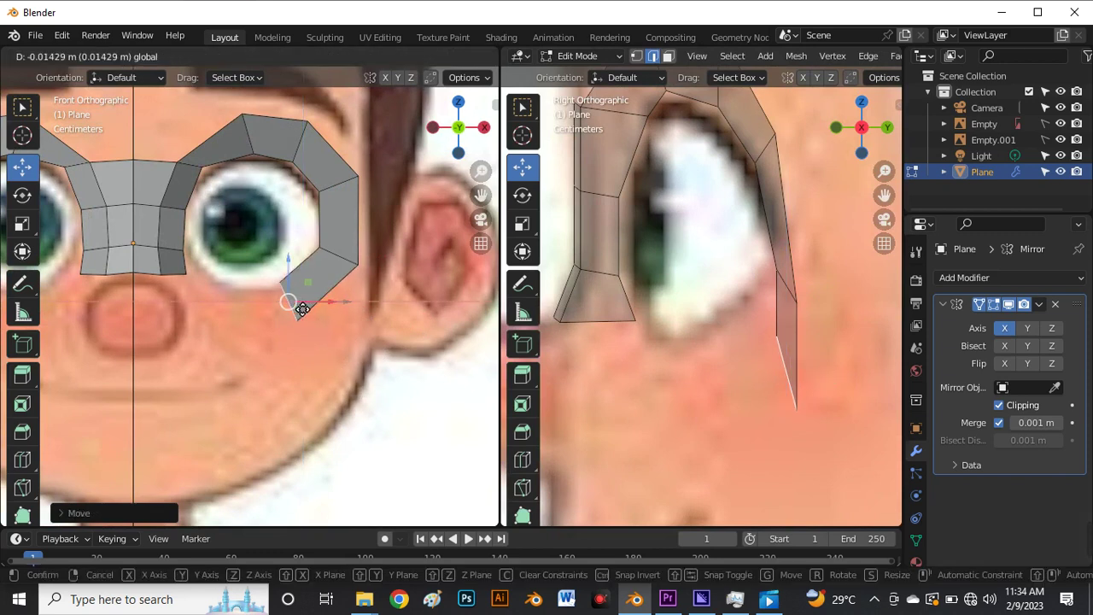
{"action": "left_click", "coordinate": [303, 309]}
{"action": "left_click_drag", "start_coordinate": [820, 385], "coordinate": [726, 378]}
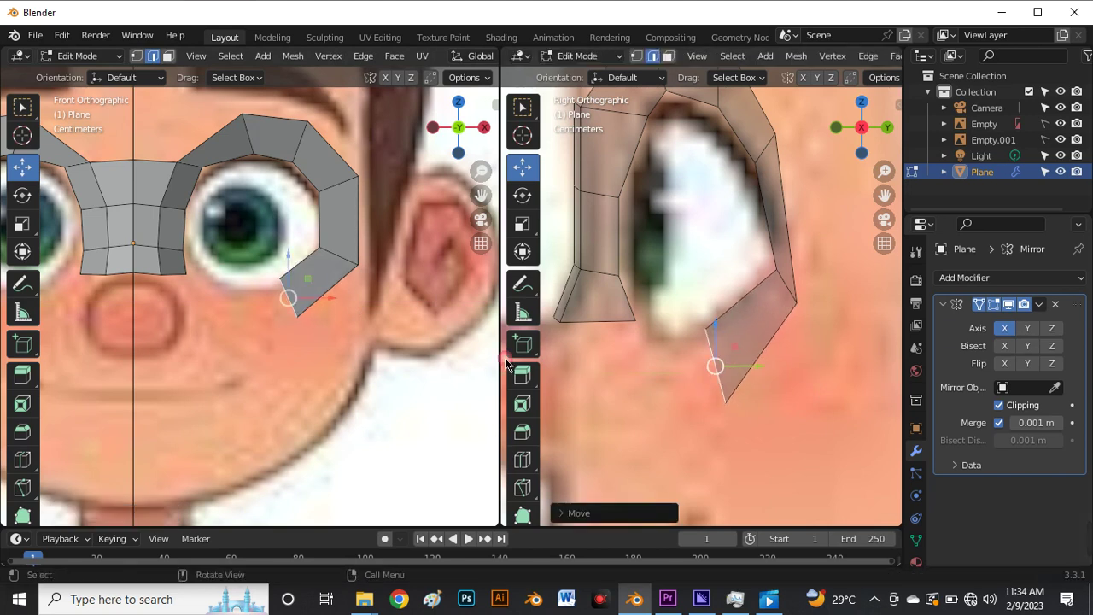
Extrude a new face inward under the eye and rotate it to follow the eyelid
{"action": "key", "text": "e"}
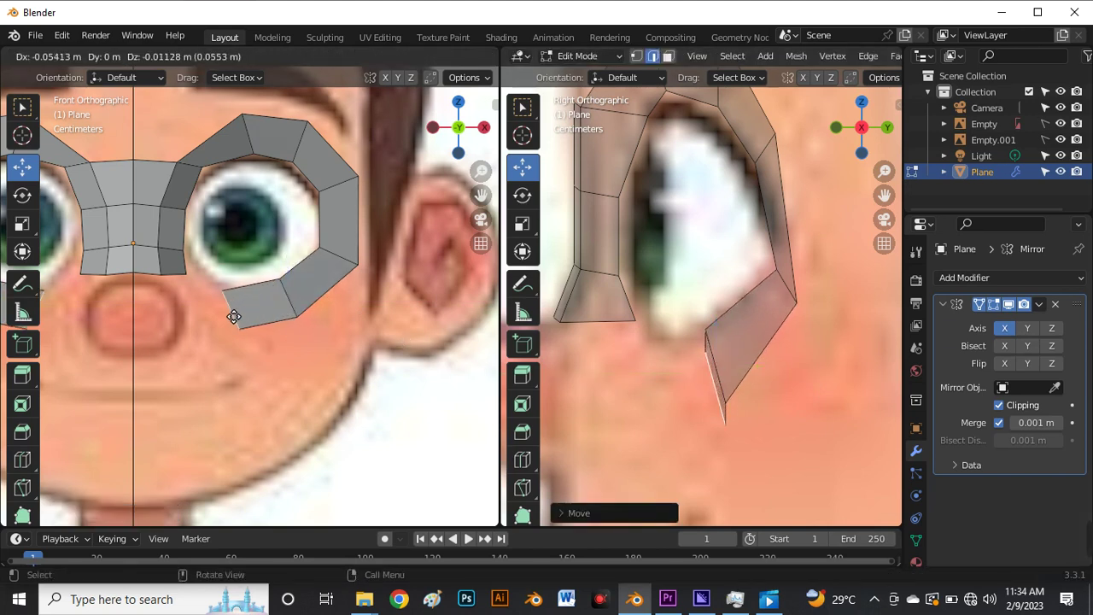
{"action": "left_click", "coordinate": [229, 316]}
{"action": "key", "text": "r"}
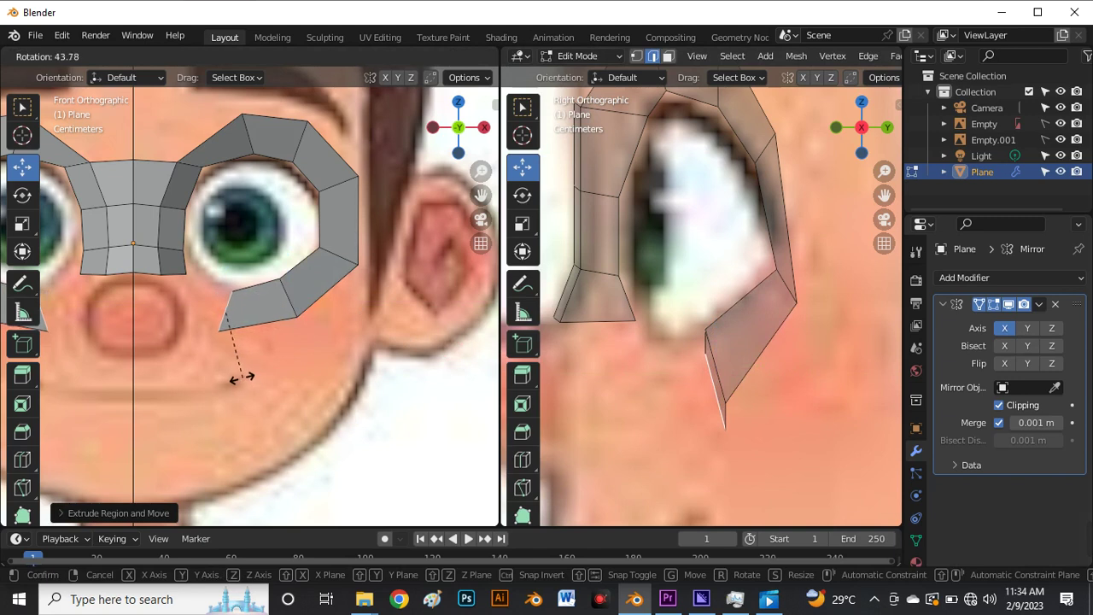
{"action": "left_click", "coordinate": [232, 379]}
Rotate the under-eye face's inner edge along the lower lid and adjust it vertically with G then Z
{"action": "left_click", "coordinate": [288, 298]}
{"action": "key", "text": "r"}
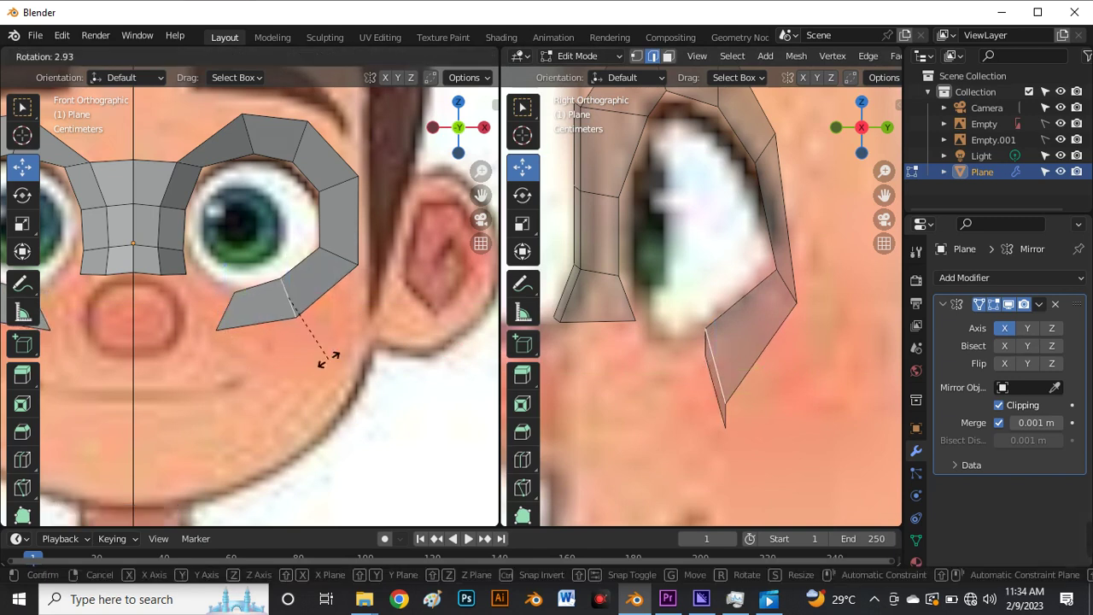
{"action": "left_click", "coordinate": [298, 304]}
{"action": "key", "text": "g"}
{"action": "key", "text": "z"}
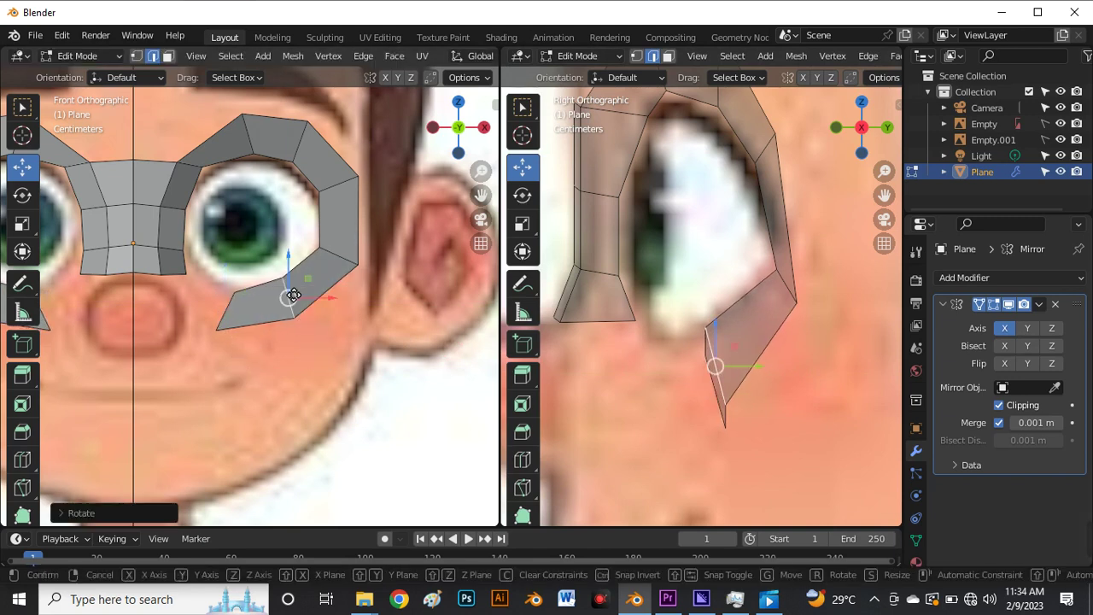
{"action": "left_click", "coordinate": [293, 303]}
{"action": "left_click", "coordinate": [236, 308]}
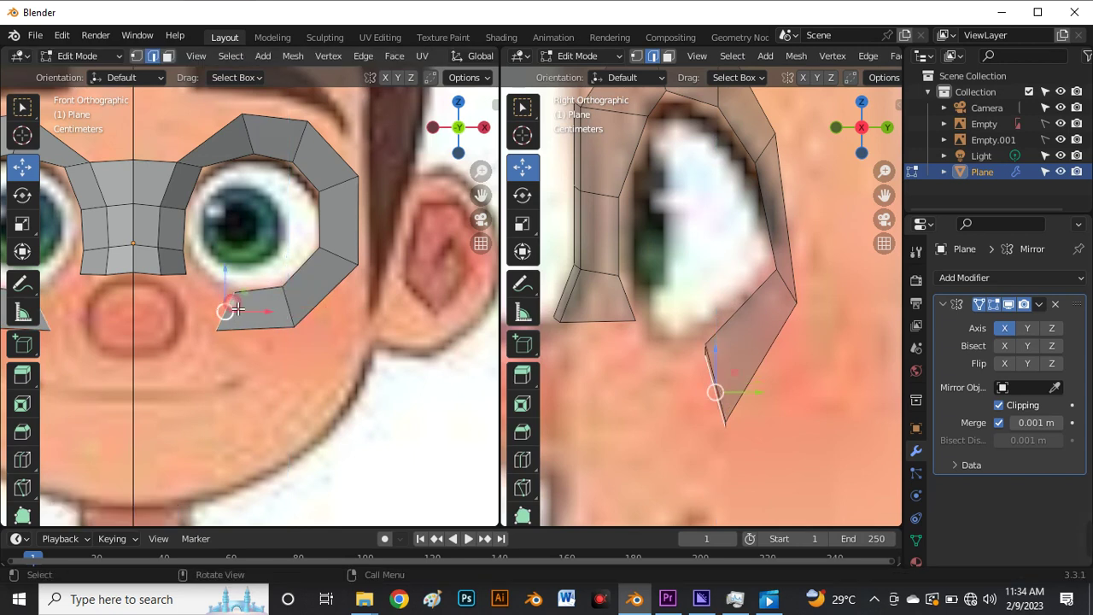
Pull the strip's end vertex left and up and rotate the strip end
{"action": "left_click_drag", "start_coordinate": [716, 395], "coordinate": [658, 380]}
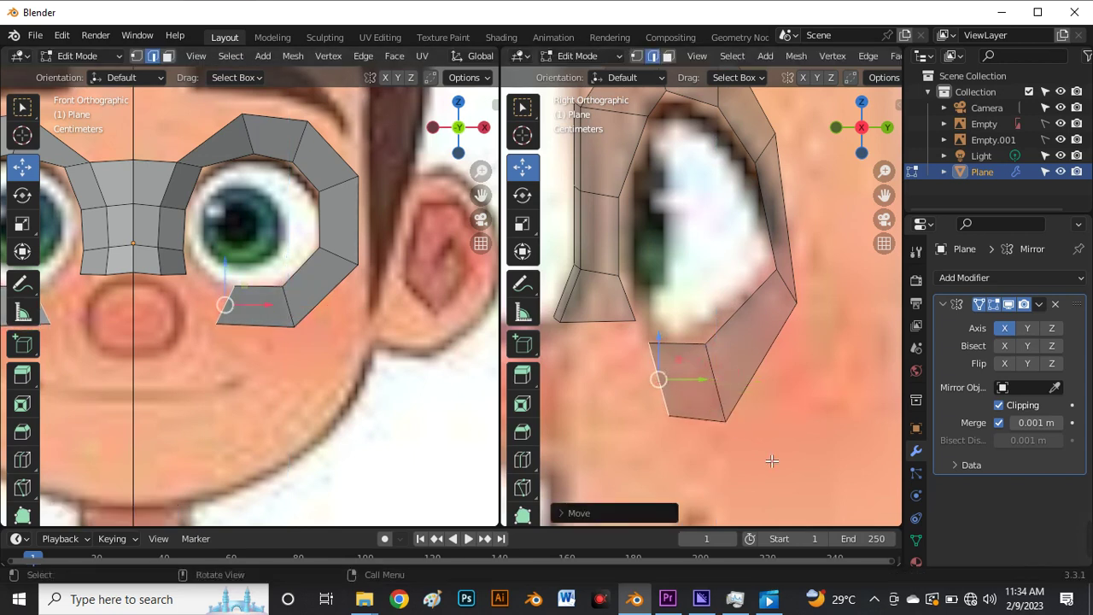
{"action": "key", "text": "r"}
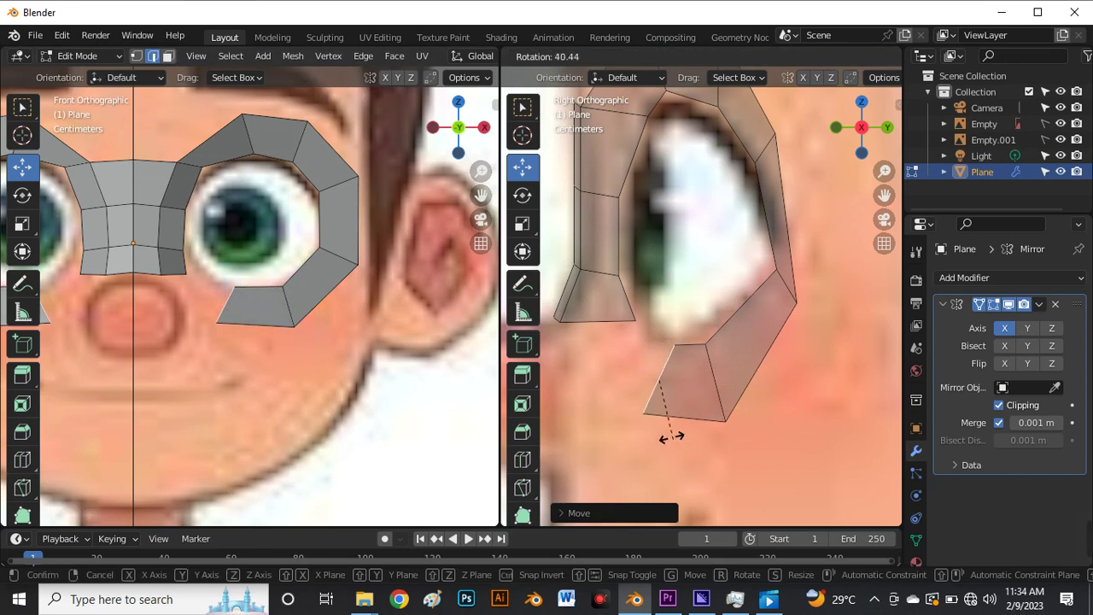
{"action": "left_click", "coordinate": [666, 429]}
{"action": "key", "text": "r"}
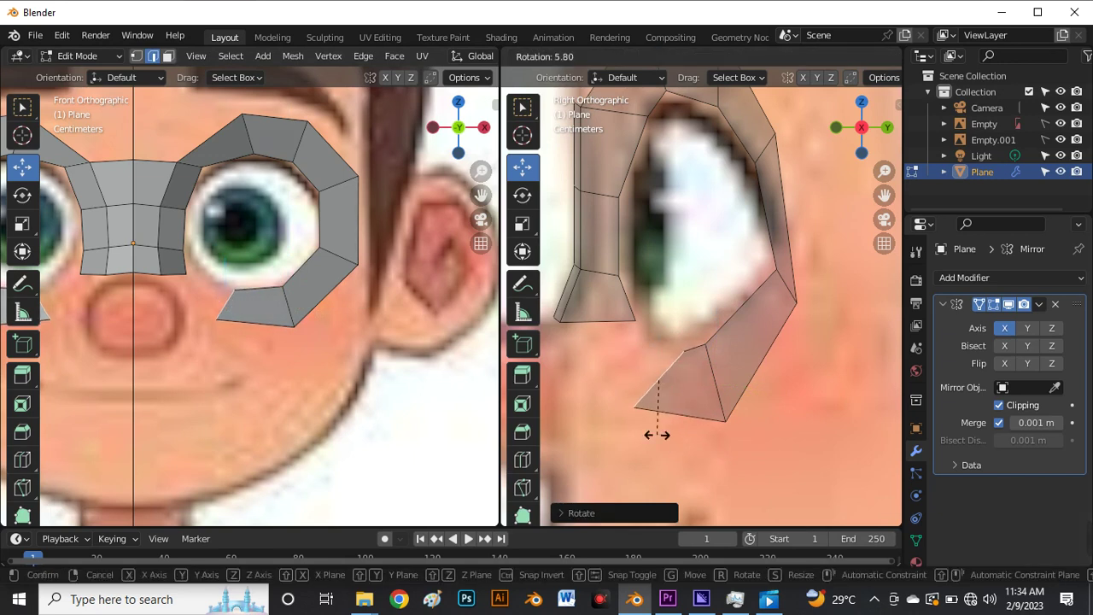
{"action": "key", "text": "Escape"}
{"action": "scroll", "coordinate": [708, 332], "scroll_direction": "up", "scroll_amount": 3}
{"action": "scroll", "coordinate": [711, 330], "scroll_direction": "down", "scroll_amount": 3}
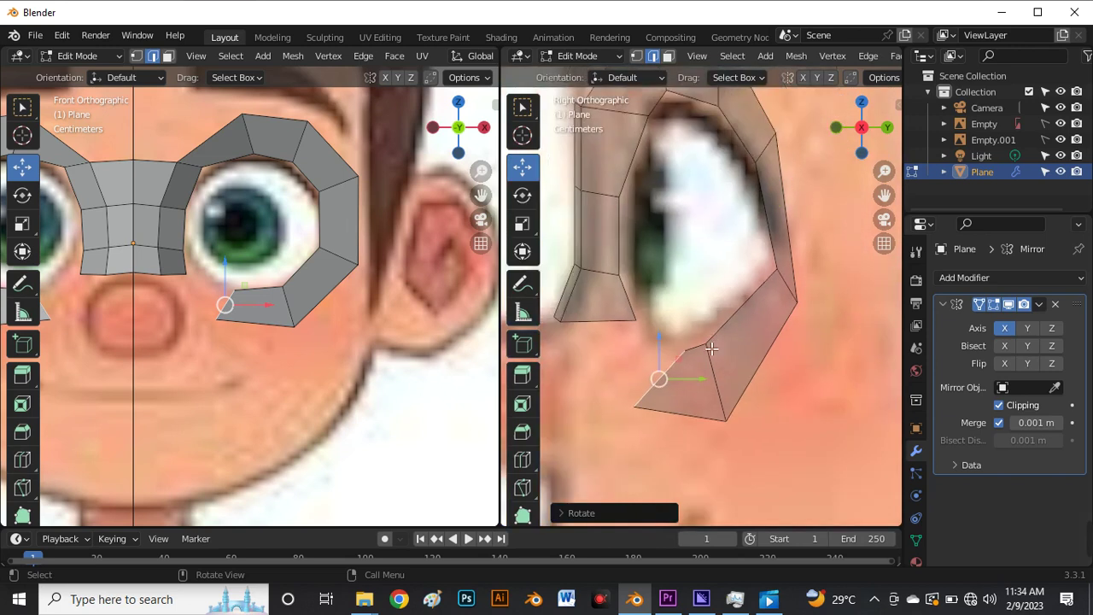
In vertex mode, nudge the strip's bottom-right vertex up-left and raise its upper outer vertex
{"action": "key", "text": "1"}
{"action": "left_click", "coordinate": [726, 420]}
{"action": "key", "text": "g"}
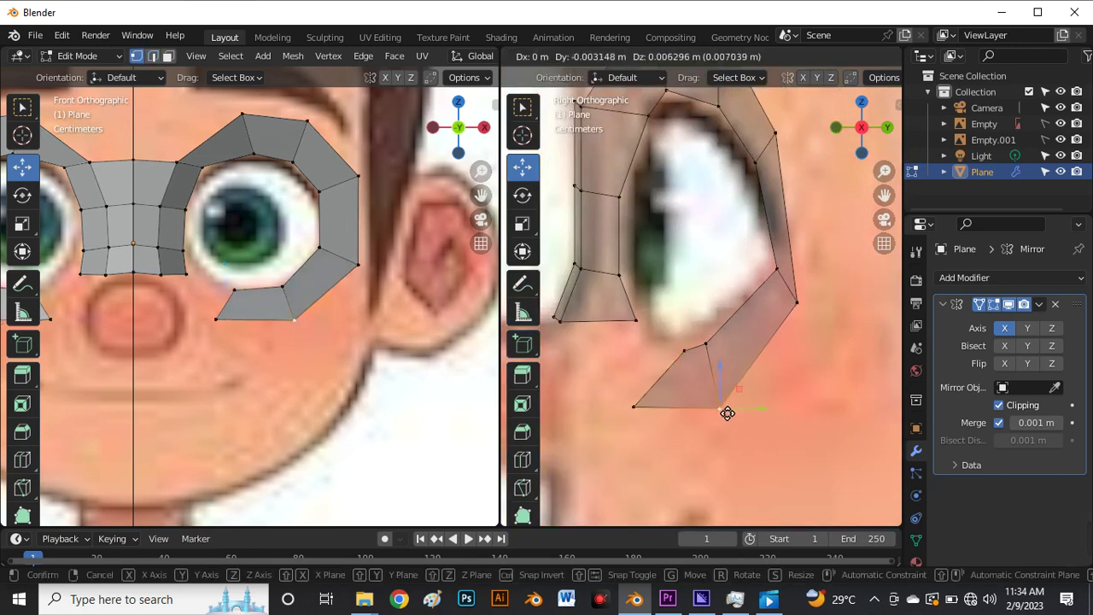
{"action": "left_click", "coordinate": [714, 363]}
{"action": "left_click", "coordinate": [707, 346]}
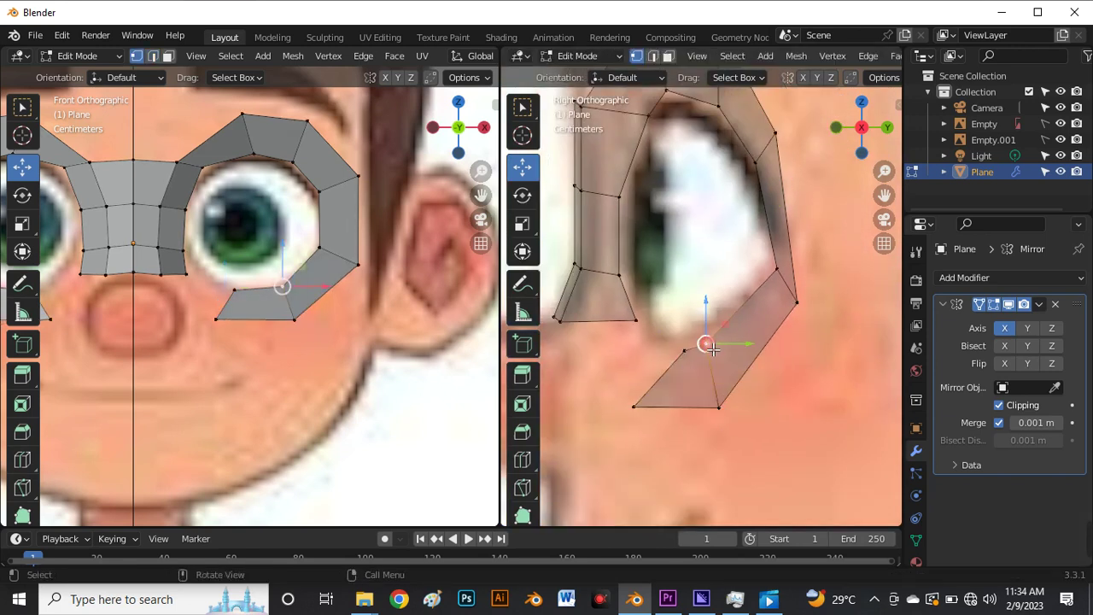
{"action": "key", "text": "g"}
{"action": "left_click", "coordinate": [708, 336]}
In edge mode, extrude the strip's lower-left end edge toward the nose and angle it
{"action": "key", "text": "2"}
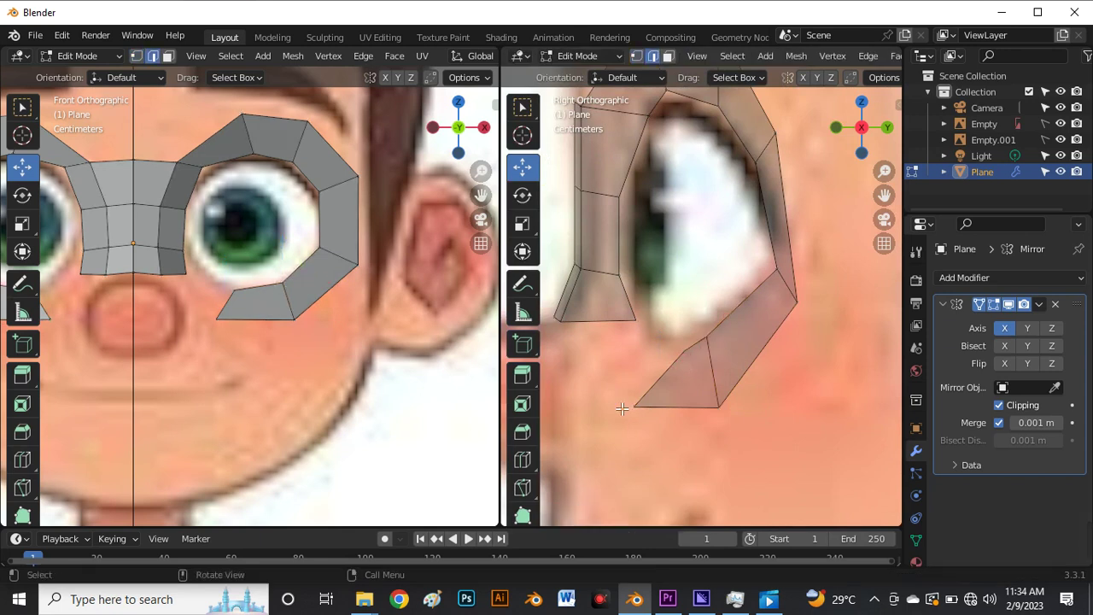
{"action": "left_click", "coordinate": [647, 400]}
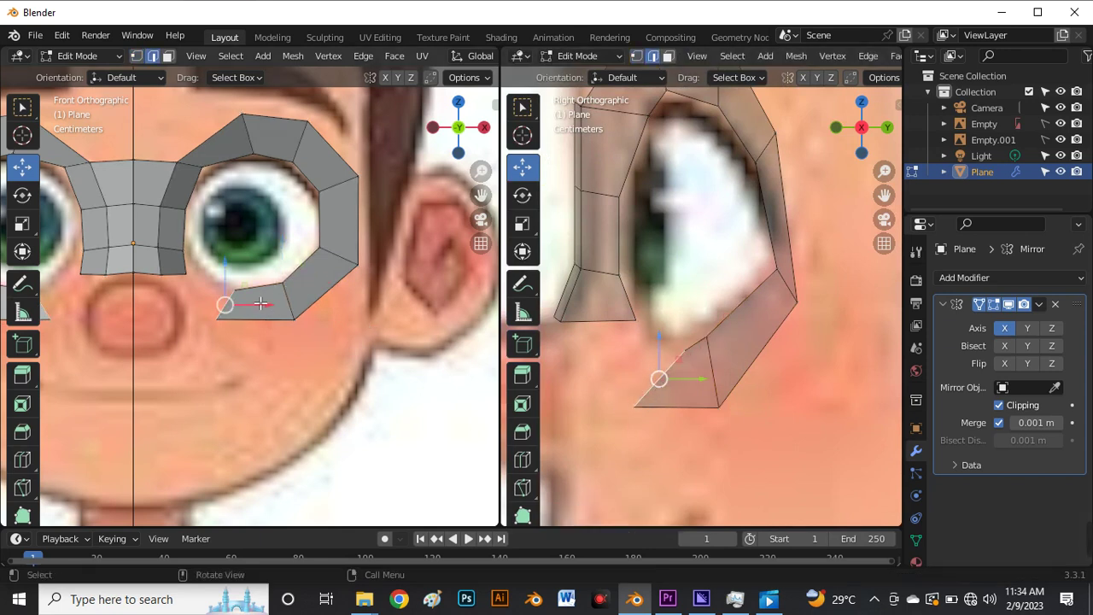
{"action": "scroll", "coordinate": [252, 308], "scroll_direction": "up", "scroll_amount": 2}
{"action": "key", "text": "e"}
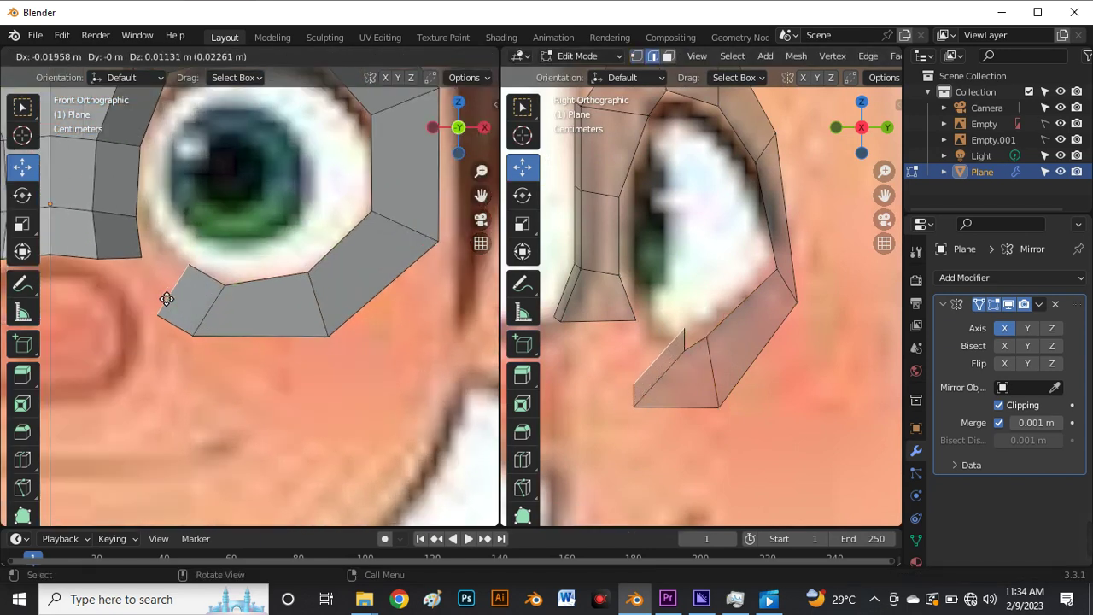
{"action": "left_click", "coordinate": [176, 332]}
{"action": "key", "text": "r"}
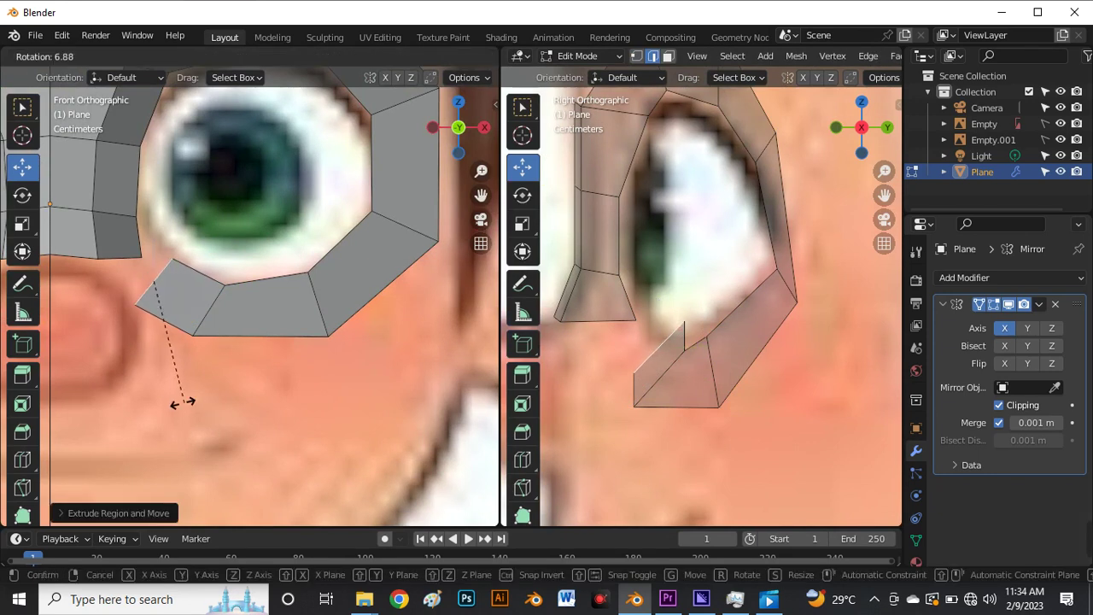
{"action": "left_click", "coordinate": [155, 383]}
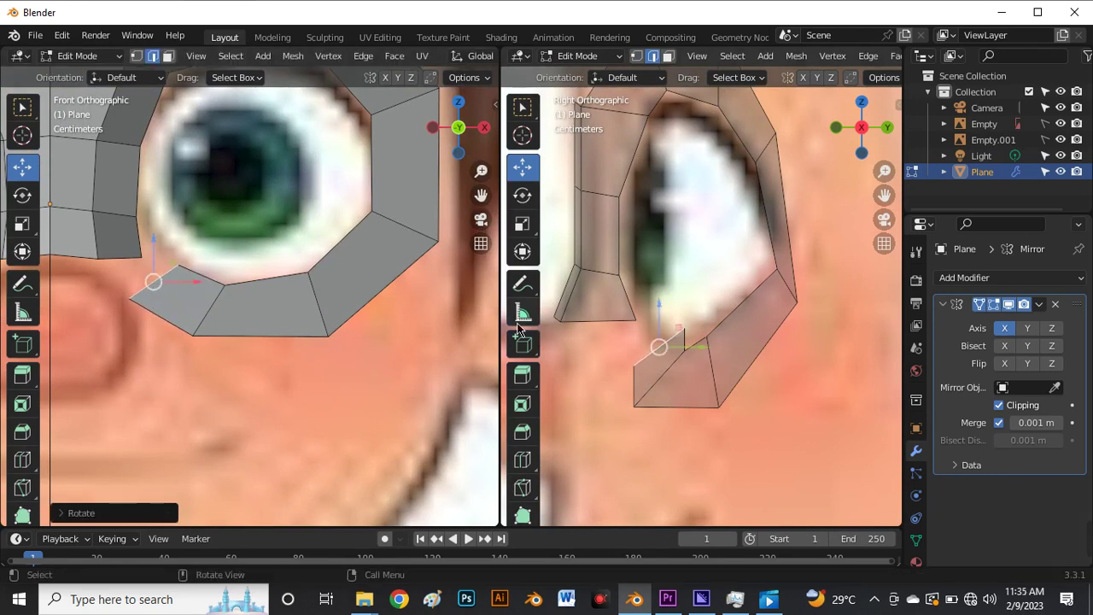
{"action": "scroll", "coordinate": [683, 333], "scroll_direction": "down", "scroll_amount": 3}
{"action": "scroll", "coordinate": [700, 329], "scroll_direction": "up", "scroll_amount": 3}
Move the extruded edge up-left and slide a corner vertex of the new face toward the ring
{"action": "key", "text": "g"}
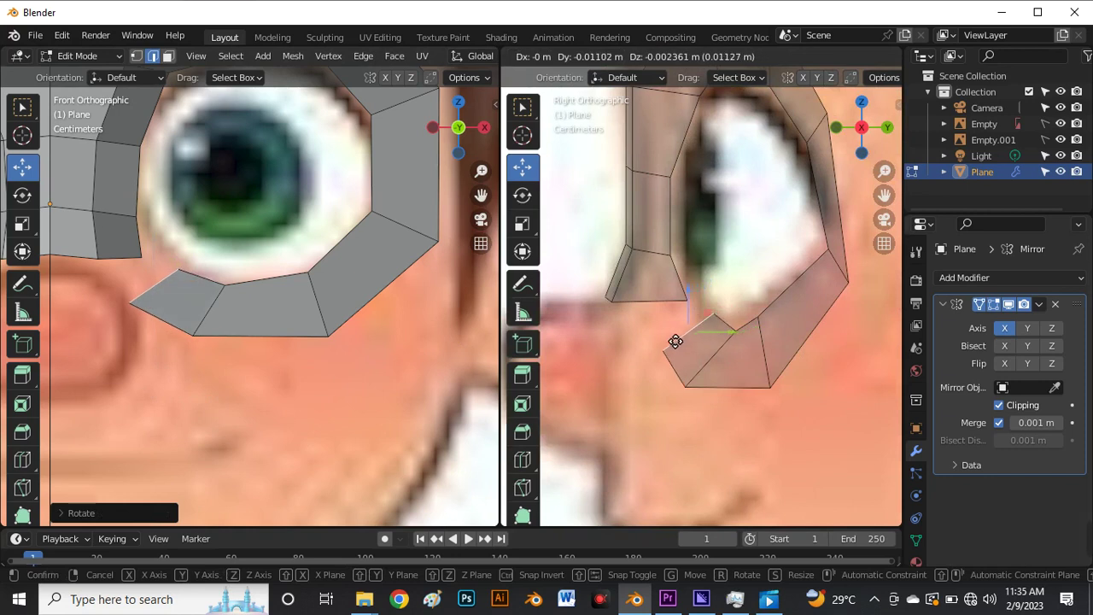
{"action": "left_click", "coordinate": [652, 336]}
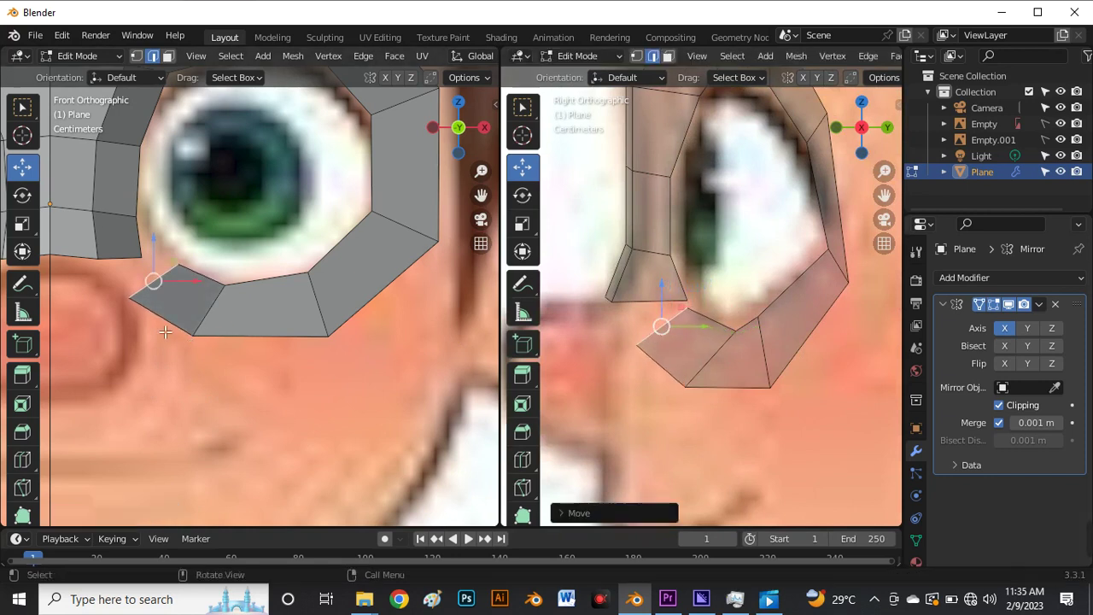
{"action": "scroll", "coordinate": [165, 332], "scroll_direction": "down", "scroll_amount": 3}
{"action": "scroll", "coordinate": [162, 301], "scroll_direction": "up", "scroll_amount": 4}
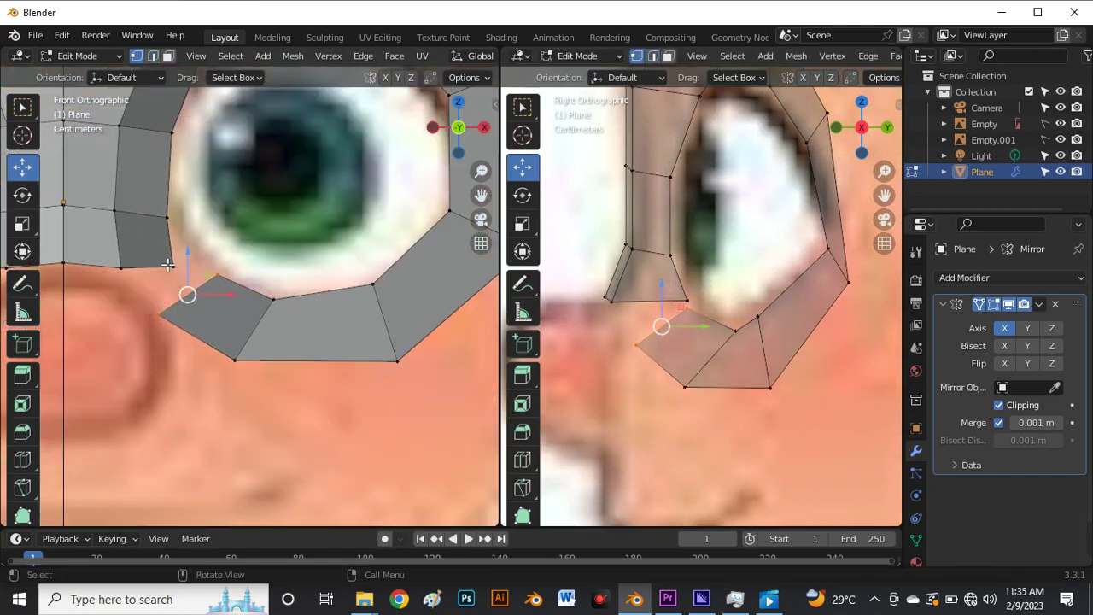
{"action": "left_click", "coordinate": [171, 264]}
{"action": "key", "text": "g"}
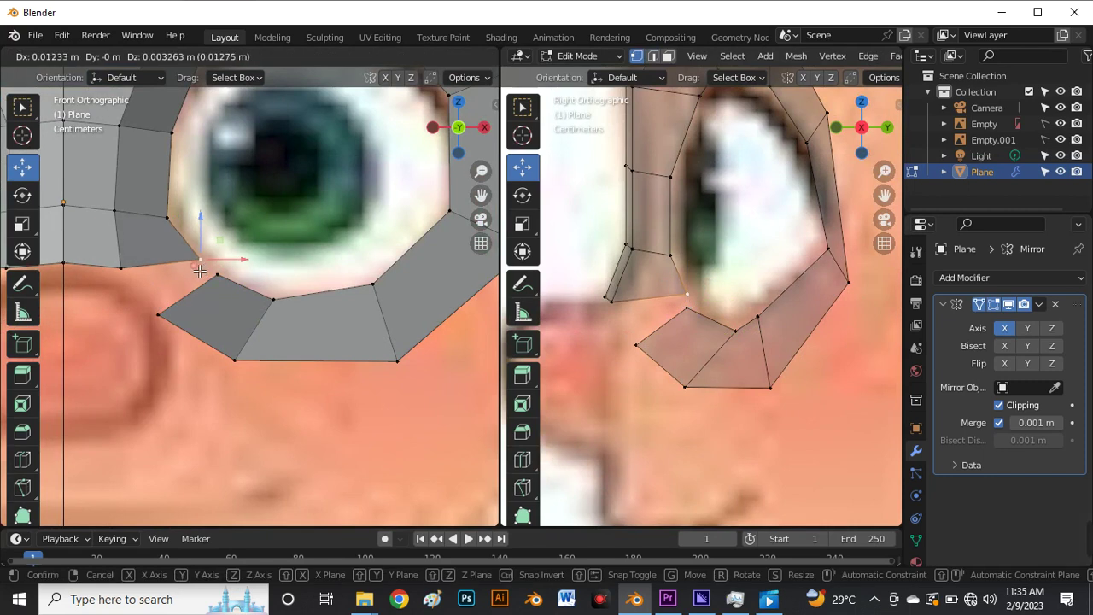
{"action": "left_click", "coordinate": [203, 270]}
{"action": "left_click", "coordinate": [120, 268]}
Adjust the nose-bridge-side vertex, then merge the new face's upper corner with its ring vertex At Center
{"action": "key", "text": "g"}
{"action": "left_click", "coordinate": [140, 272]}
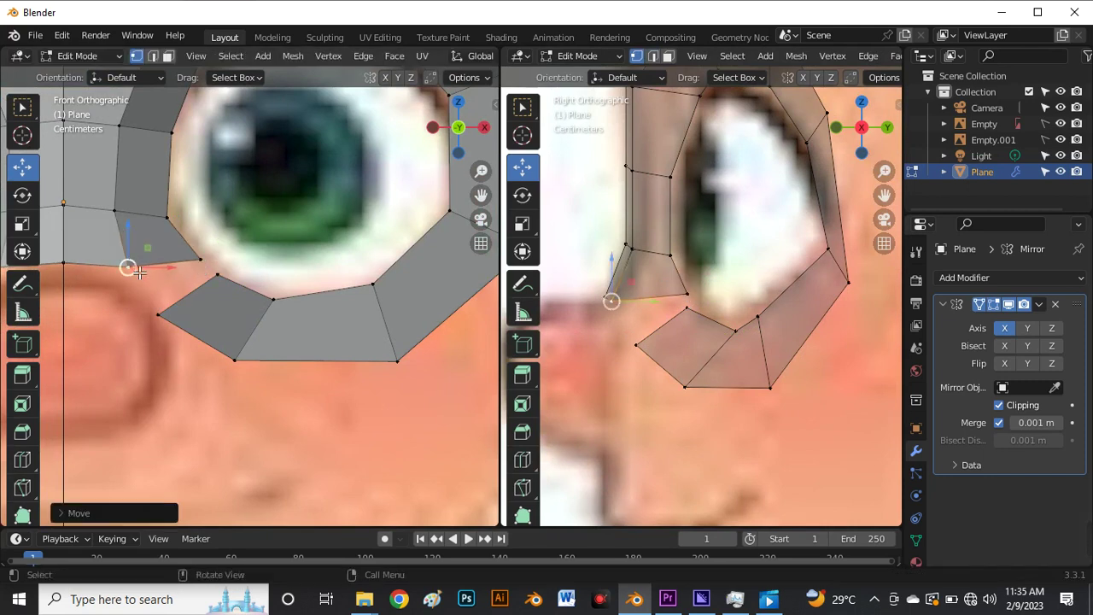
{"action": "scroll", "coordinate": [94, 286], "scroll_direction": "down", "scroll_amount": 5}
{"action": "scroll", "coordinate": [222, 316], "scroll_direction": "up", "scroll_amount": 6}
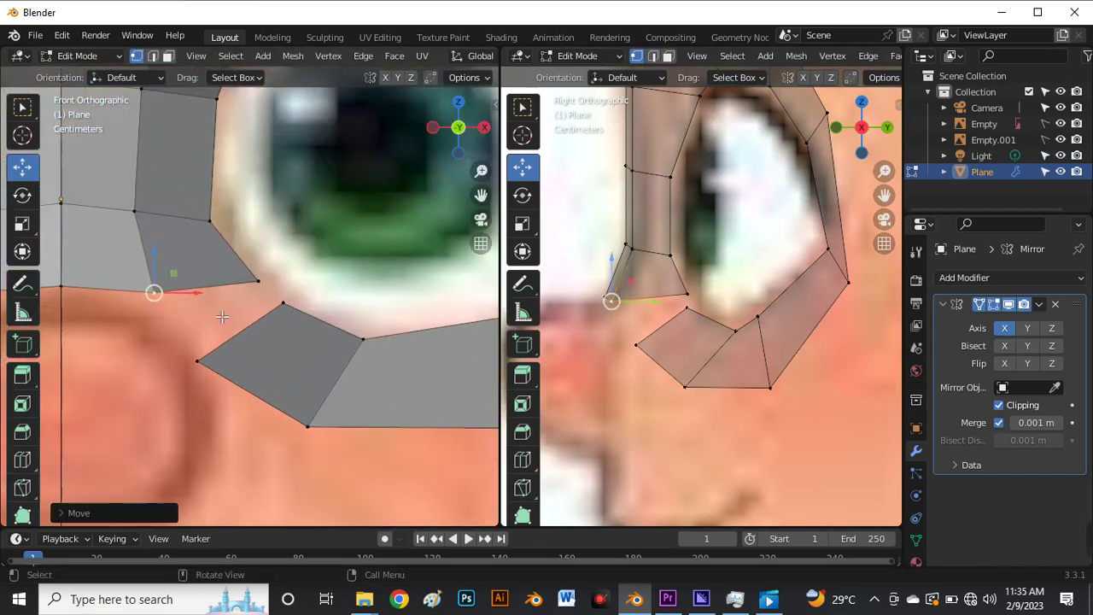
{"action": "left_click", "coordinate": [290, 308]}
{"action": "left_click", "coordinate": [258, 282], "text": "shift"}
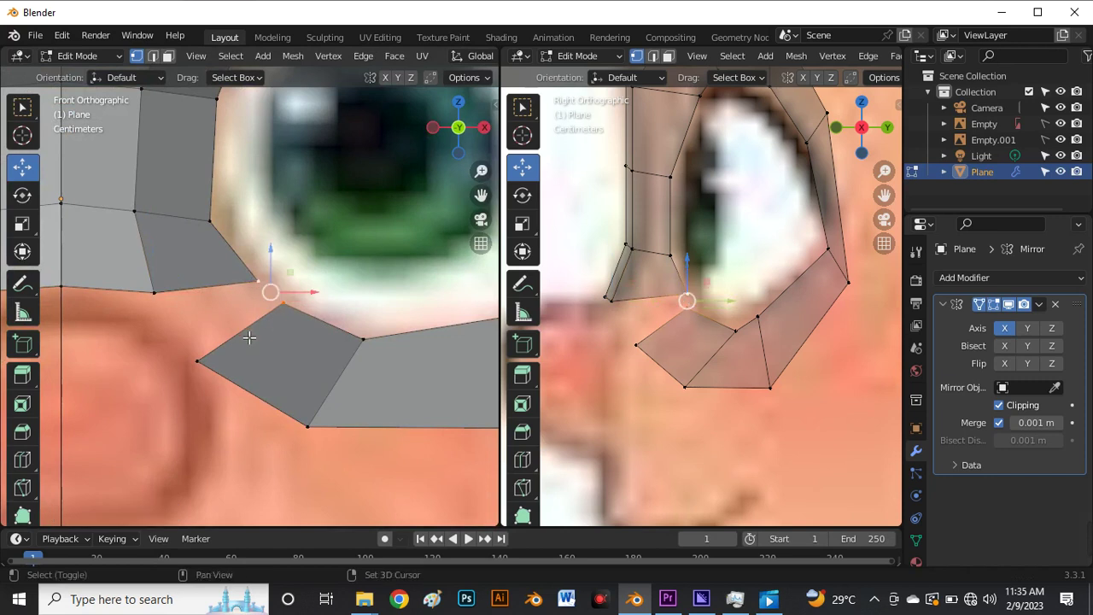
{"action": "key", "text": "m"}
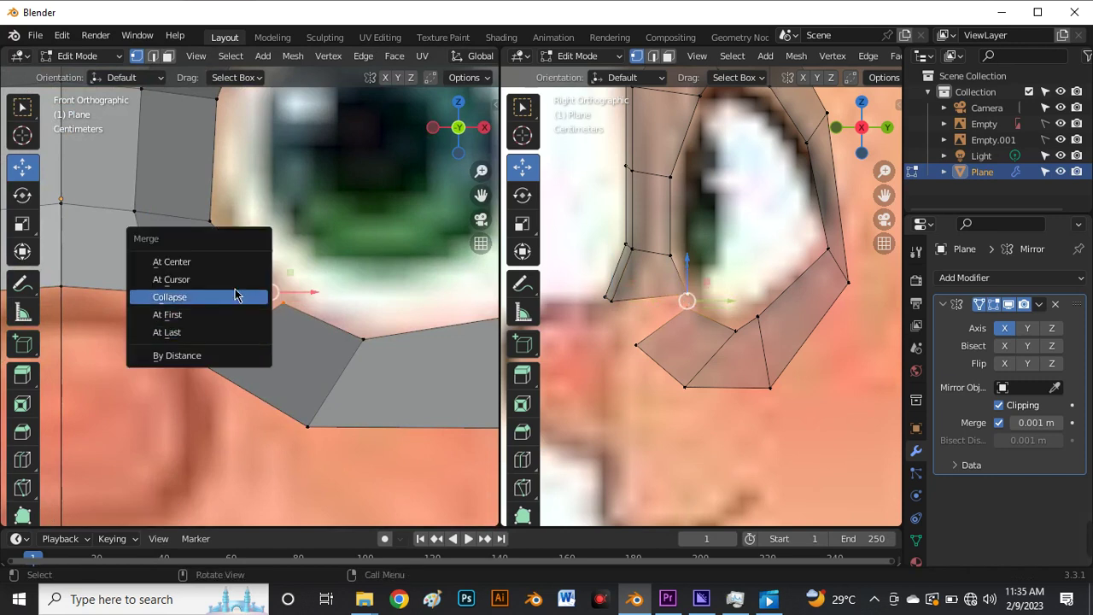
{"action": "left_click", "coordinate": [232, 260]}
Merge the loose lower corner into the nose-bridge corner At Last and reposition the merged vertex
{"action": "left_click", "coordinate": [196, 363]}
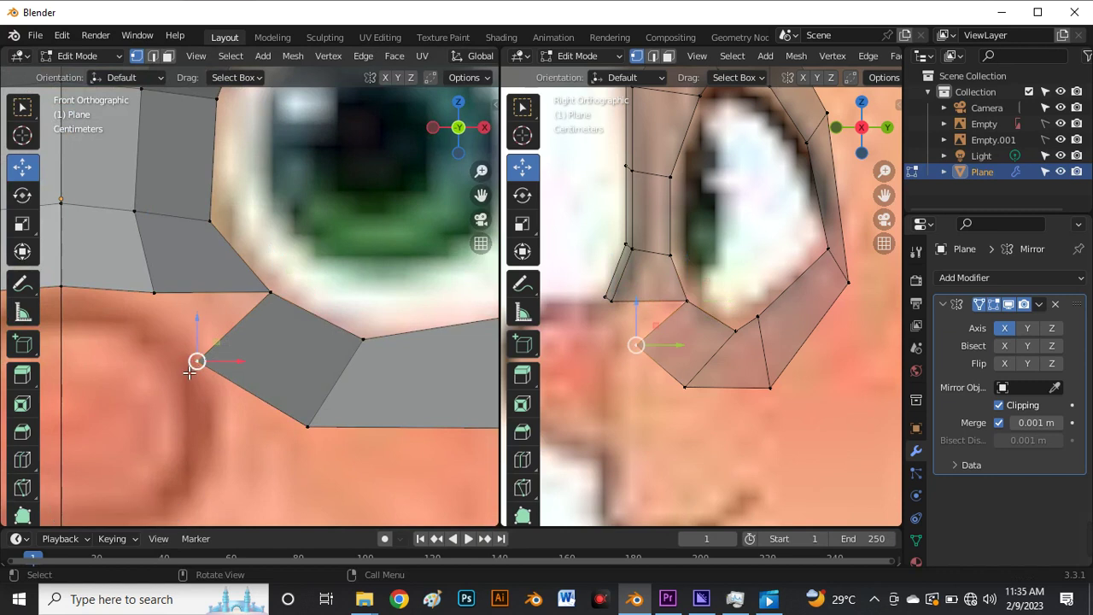
{"action": "left_click", "coordinate": [155, 293], "text": "shift"}
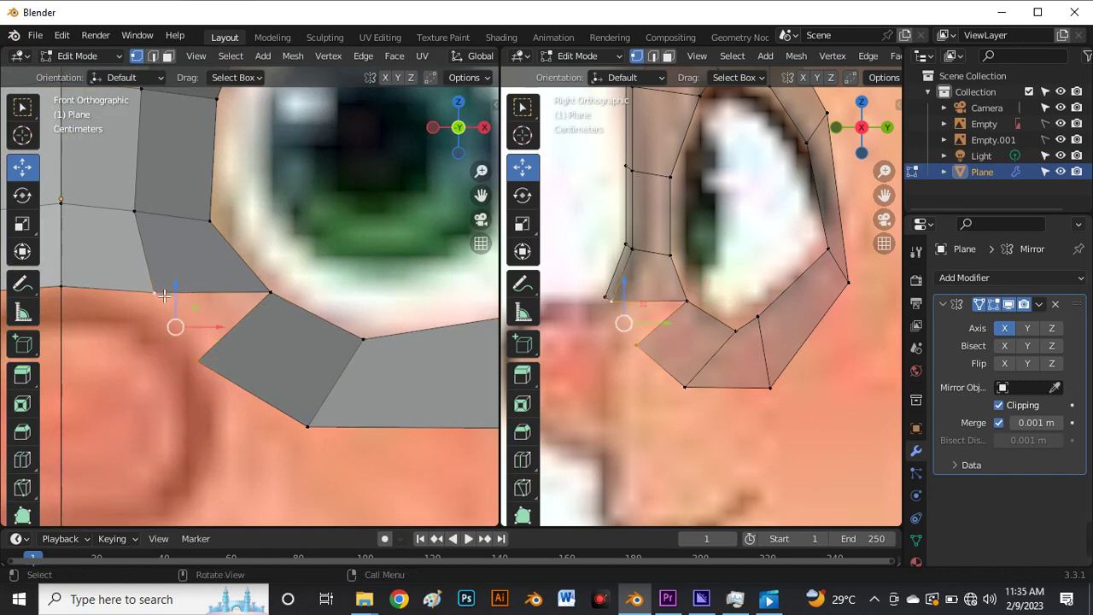
{"action": "key", "text": "m"}
{"action": "left_click", "coordinate": [156, 369]}
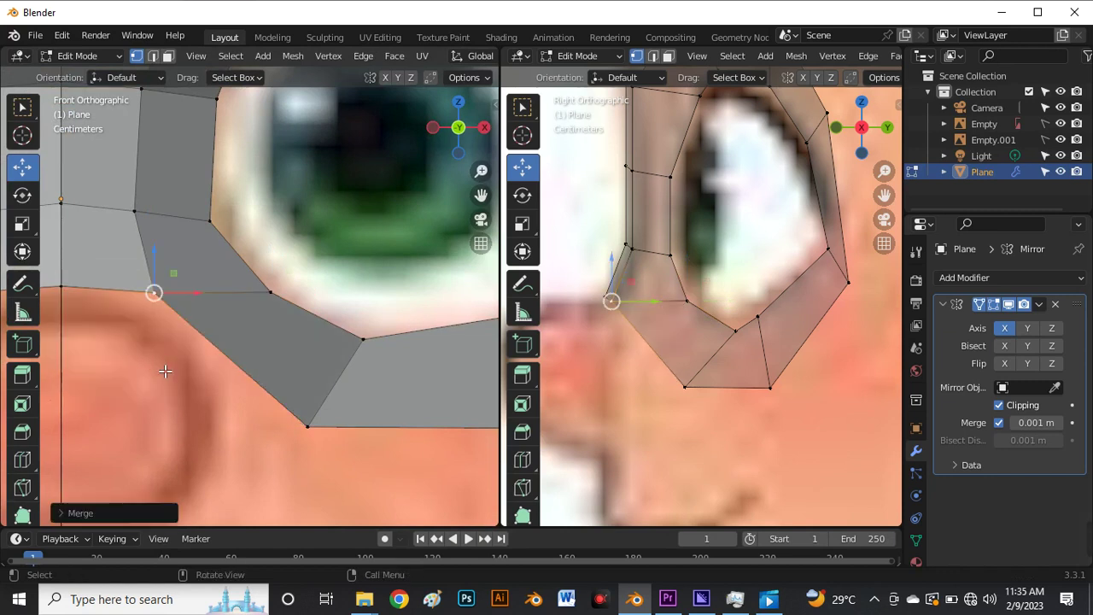
{"action": "key", "text": "g"}
{"action": "left_click", "coordinate": [176, 286]}
{"action": "scroll", "coordinate": [247, 298], "scroll_direction": "down", "scroll_amount": 5}
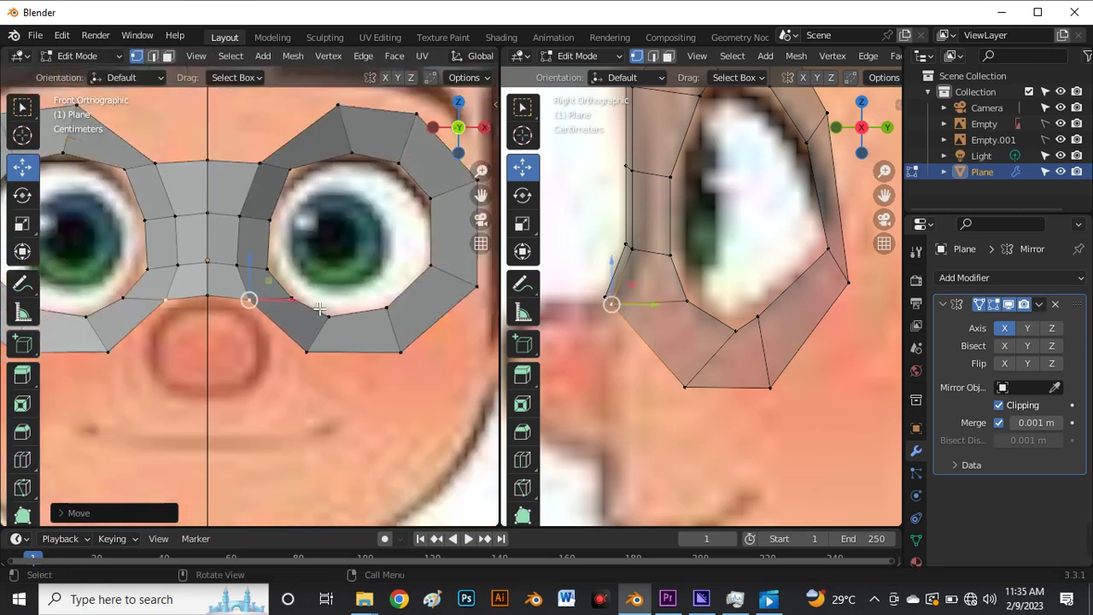
{"action": "scroll", "coordinate": [297, 236], "scroll_direction": "down", "scroll_amount": 1}
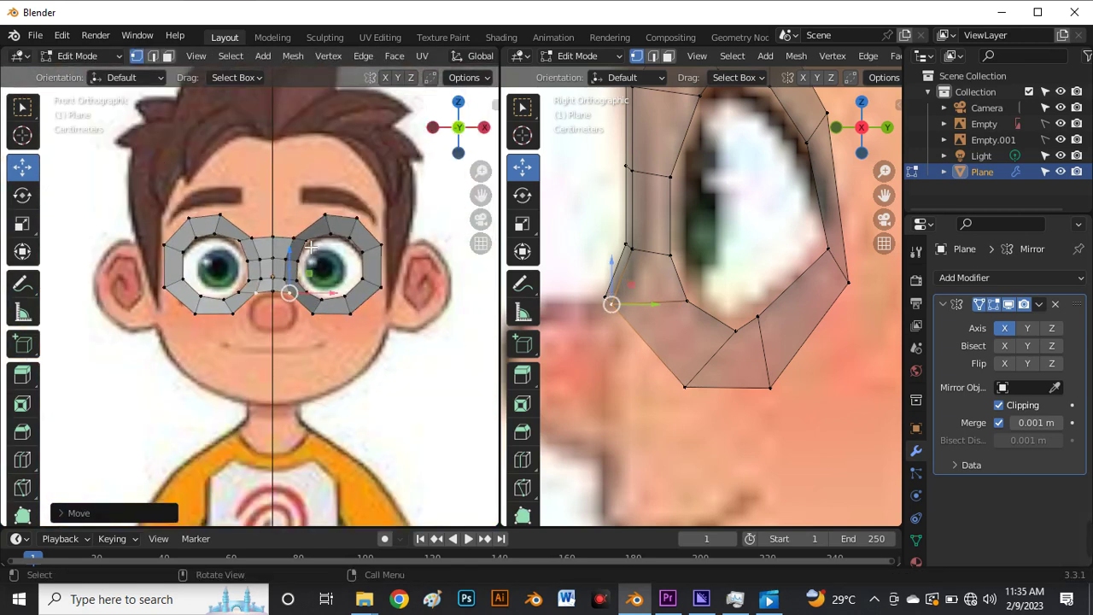
{"action": "scroll", "coordinate": [310, 247], "scroll_direction": "up", "scroll_amount": 3}
Clear the selection and, in edge mode, select the eye ring's upper-left edge
{"action": "key", "text": "alt+a"}
{"action": "key", "text": "2"}
{"action": "scroll", "coordinate": [316, 238], "scroll_direction": "down", "scroll_amount": 4}
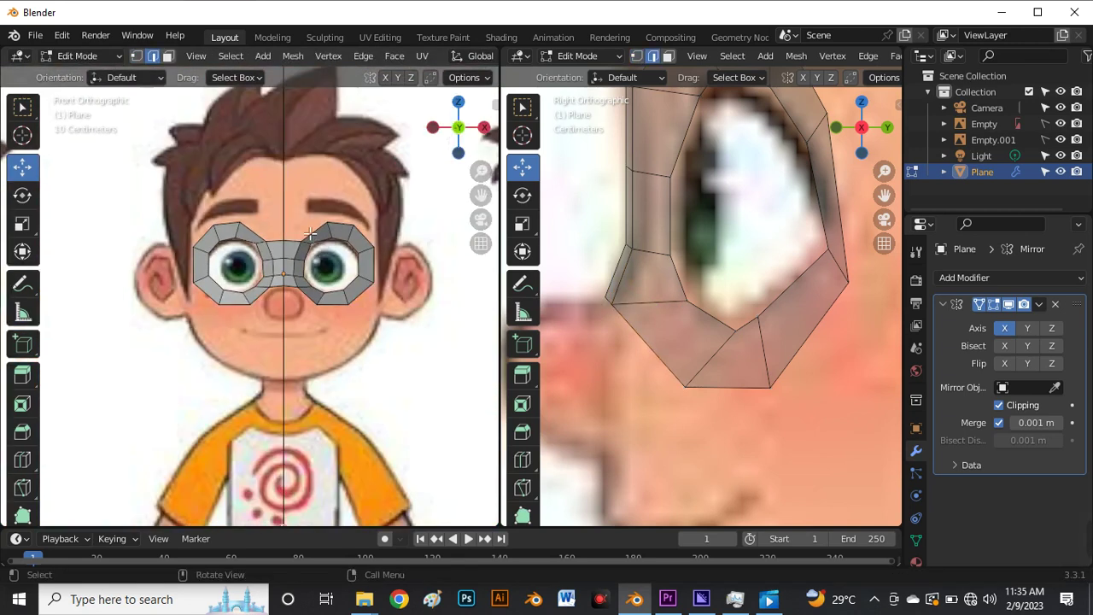
{"action": "scroll", "coordinate": [322, 227], "scroll_direction": "up", "scroll_amount": 2}
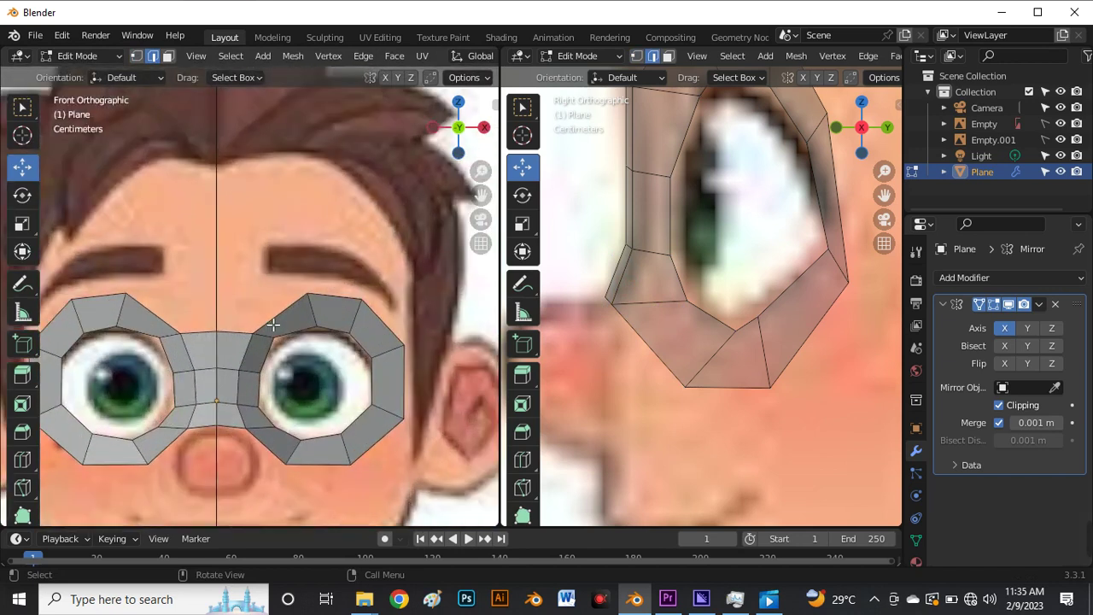
{"action": "left_click", "coordinate": [274, 322]}
{"action": "scroll", "coordinate": [290, 323], "scroll_direction": "down", "scroll_amount": 2}
Move the selected ring edge up toward the brow
{"action": "key", "text": "g"}
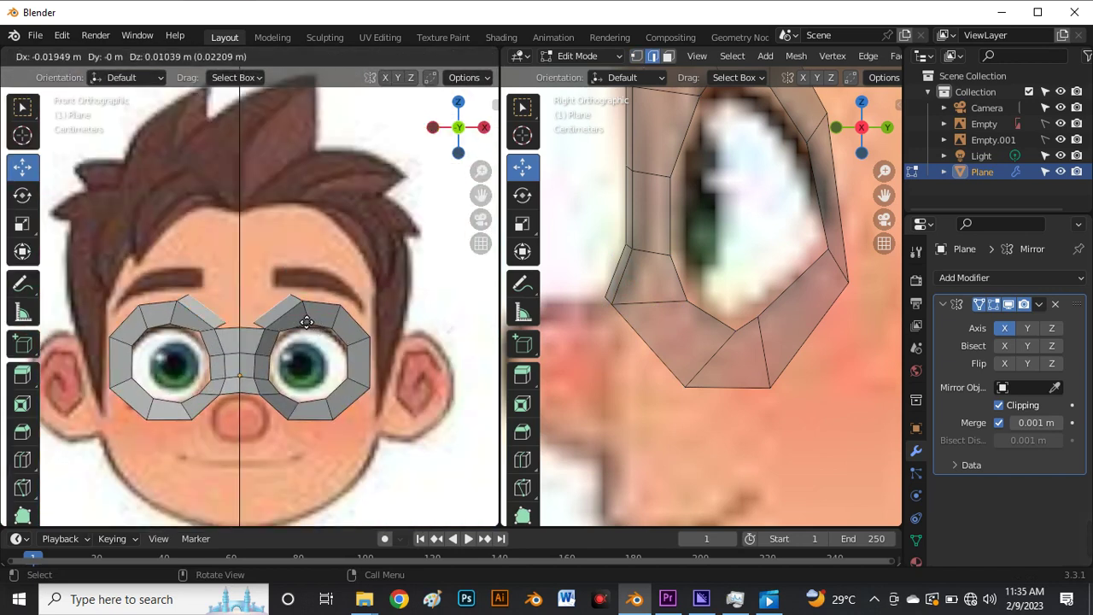
{"action": "left_click", "coordinate": [248, 311]}
{"action": "scroll", "coordinate": [392, 358], "scroll_direction": "down", "scroll_amount": 4}
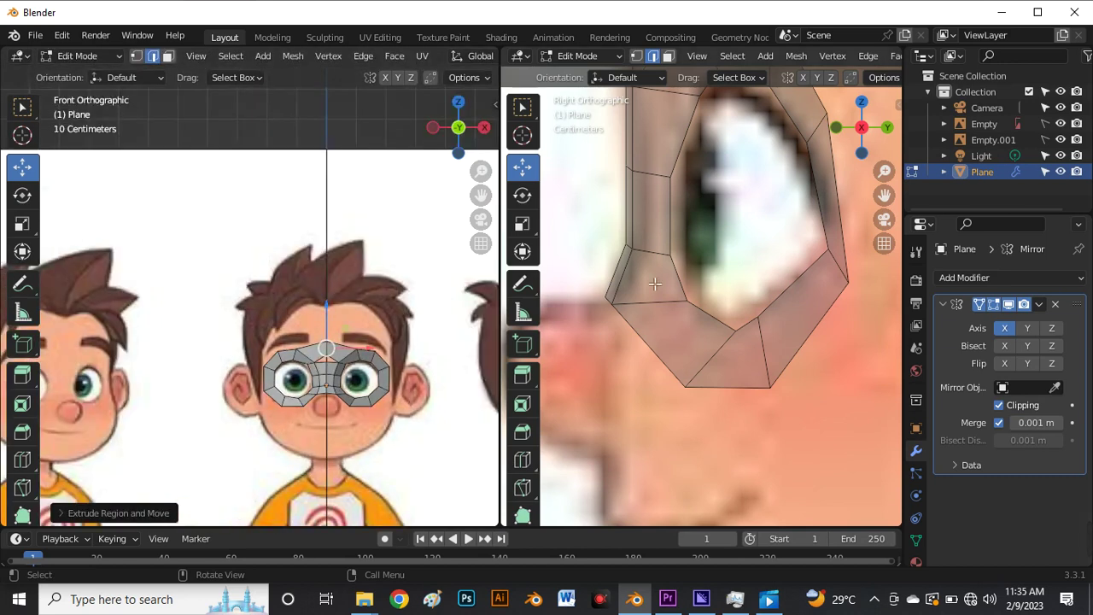
{"action": "scroll", "coordinate": [686, 236], "scroll_direction": "down", "scroll_amount": 2}
{"action": "scroll", "coordinate": [686, 239], "scroll_direction": "up", "scroll_amount": 5}
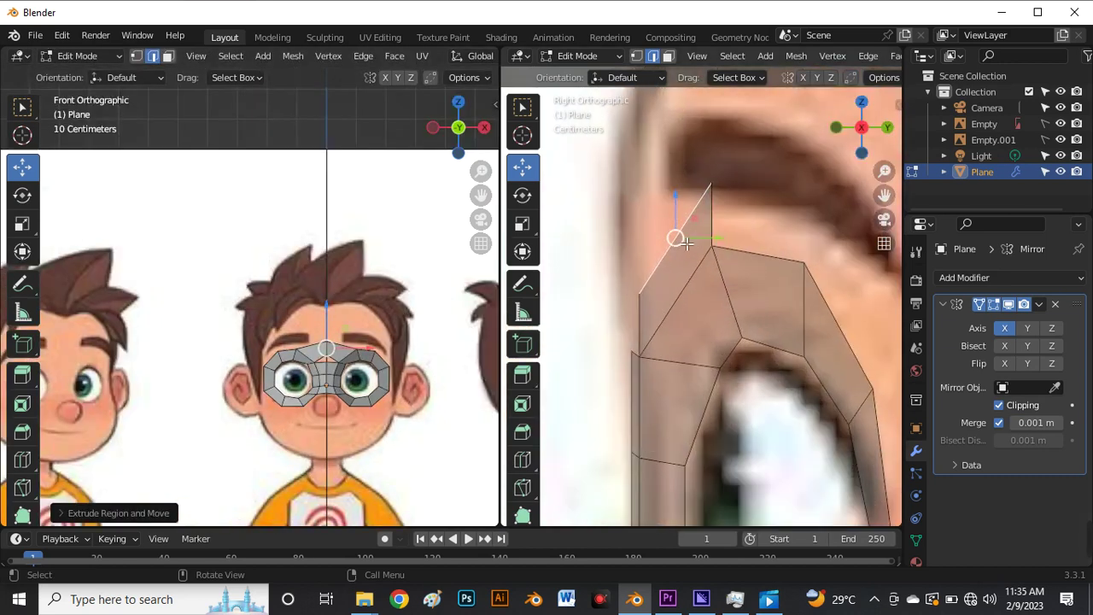
{"action": "scroll", "coordinate": [687, 254], "scroll_direction": "up", "scroll_amount": 2}
Reposition and rotate the brow apex vertex in the side view
{"action": "key", "text": "g"}
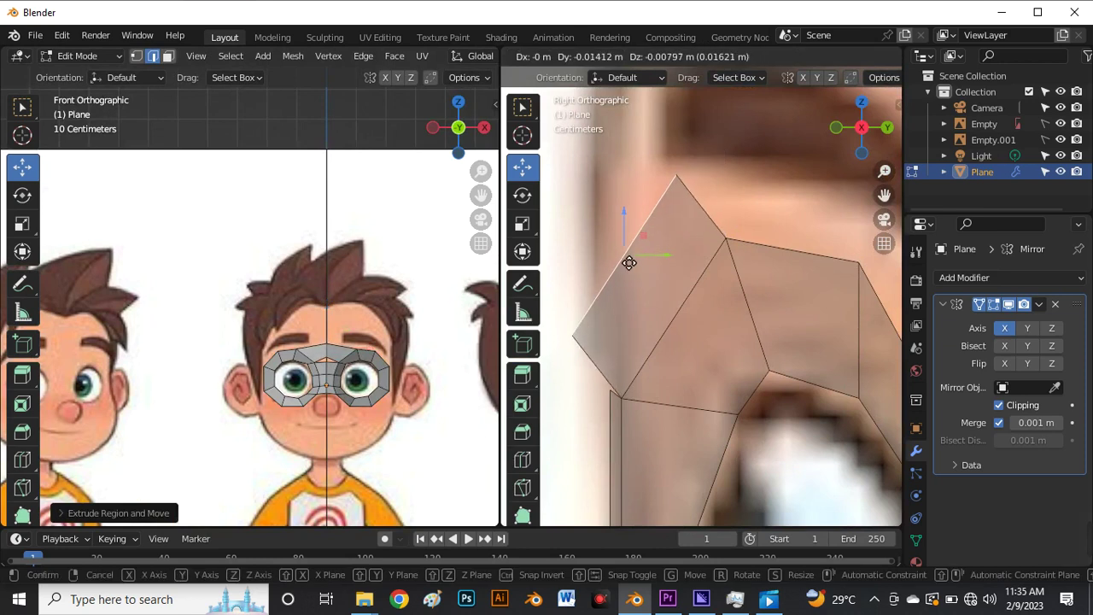
{"action": "left_click", "coordinate": [650, 239]}
{"action": "key", "text": "r"}
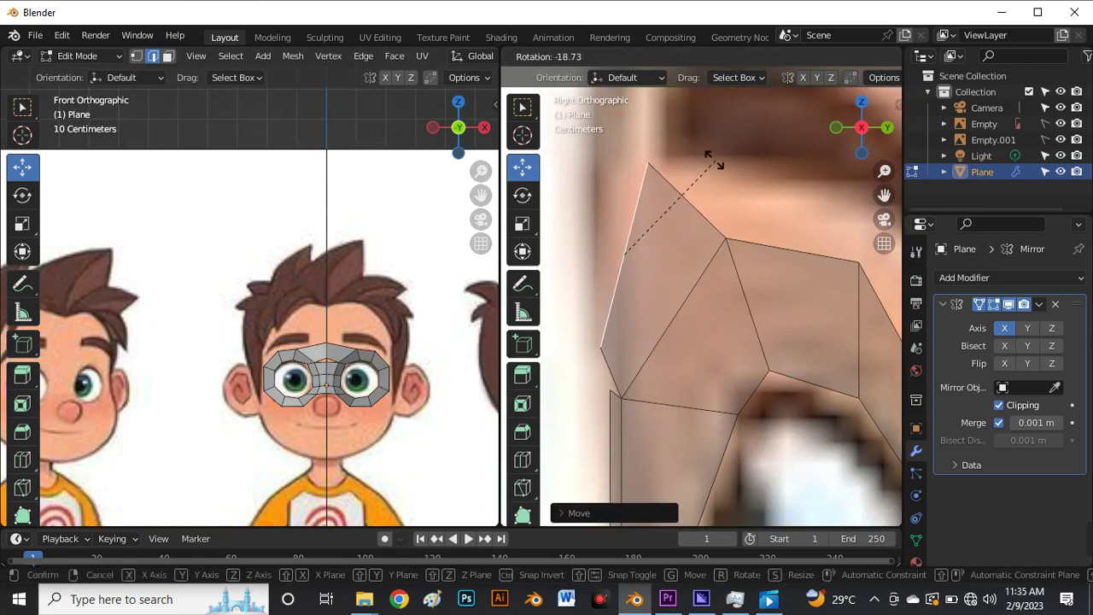
{"action": "left_click", "coordinate": [663, 211]}
{"action": "scroll", "coordinate": [663, 212], "scroll_direction": "down", "scroll_amount": 3}
{"action": "scroll", "coordinate": [298, 362], "scroll_direction": "up", "scroll_amount": 5}
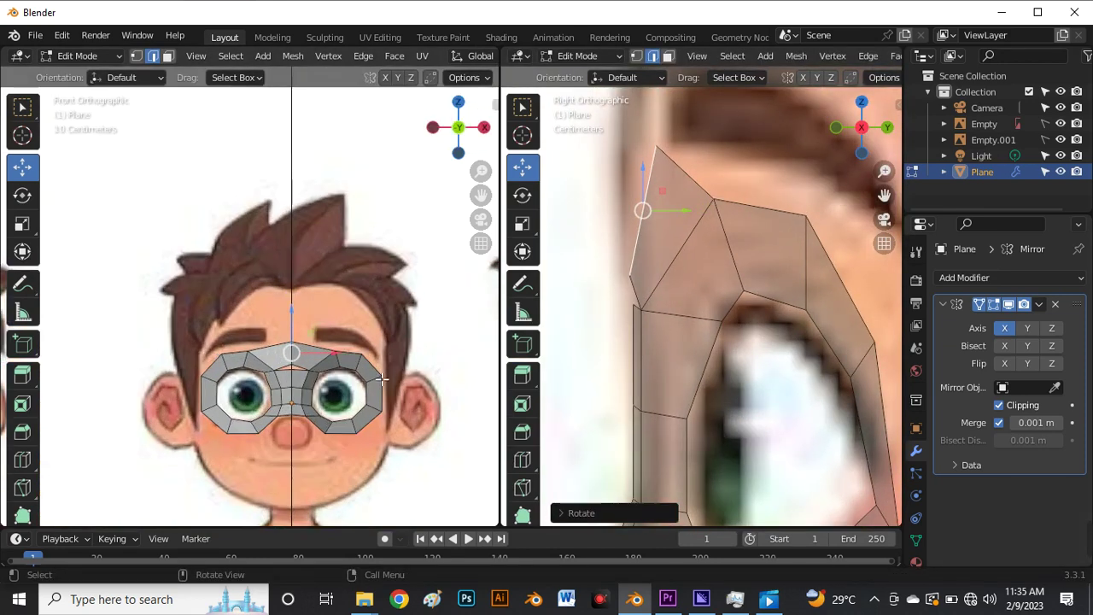
{"action": "scroll", "coordinate": [298, 362], "scroll_direction": "up", "scroll_amount": 2}
In vertex mode, lower the nose-bridge apex vertex and merge the bridge vertices At Last
{"action": "key", "text": "1"}
{"action": "scroll", "coordinate": [295, 332], "scroll_direction": "up", "scroll_amount": 3}
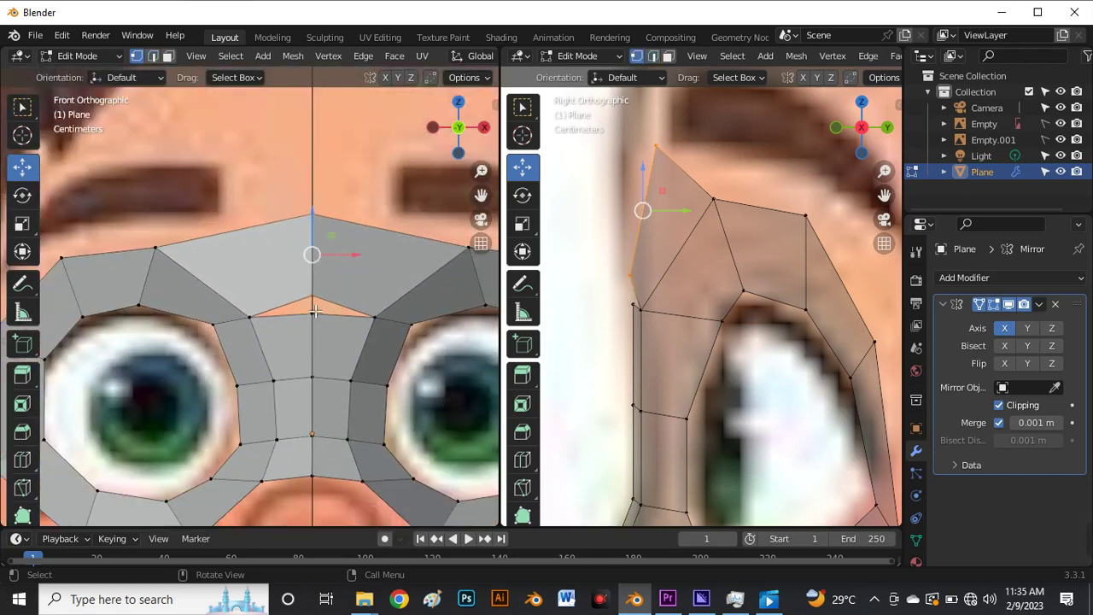
{"action": "left_click", "coordinate": [307, 296]}
{"action": "scroll", "coordinate": [307, 322], "scroll_direction": "up", "scroll_amount": 2}
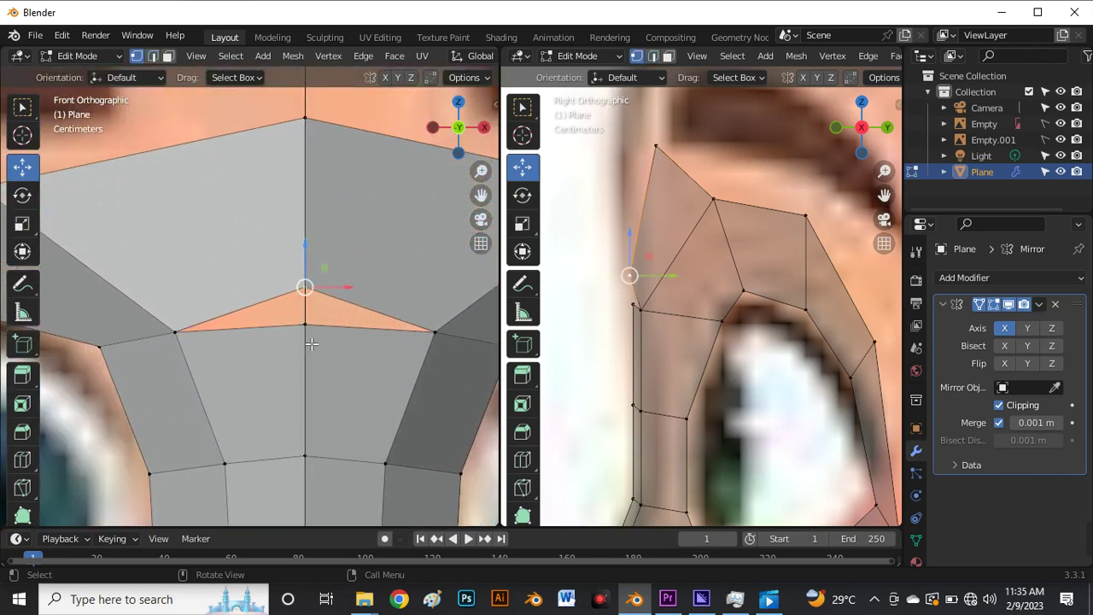
{"action": "key", "text": "g"}
{"action": "left_click", "coordinate": [301, 358]}
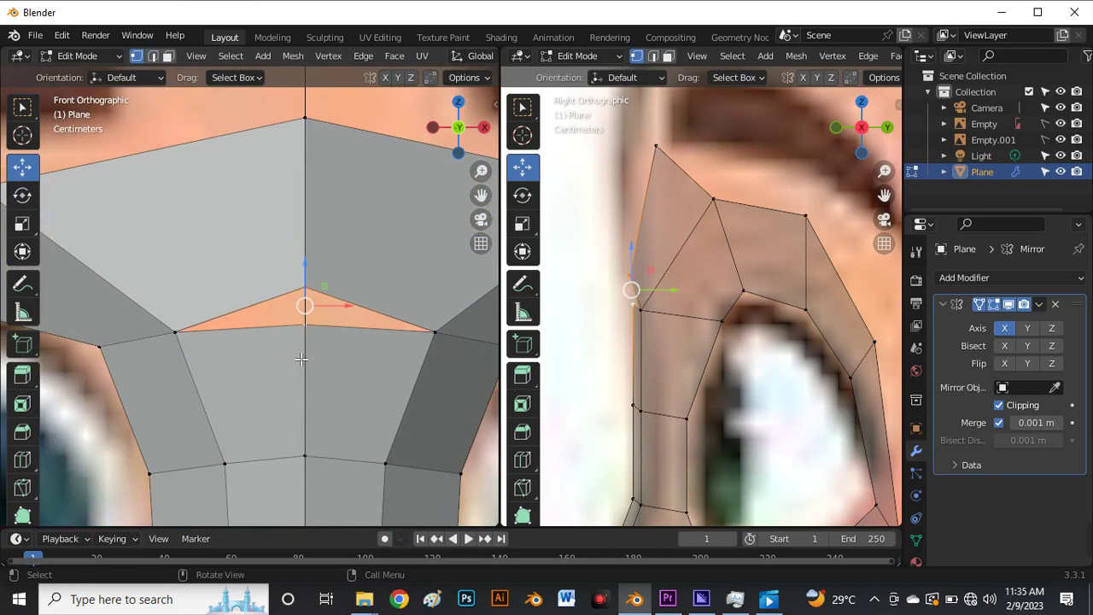
{"action": "key", "text": "m"}
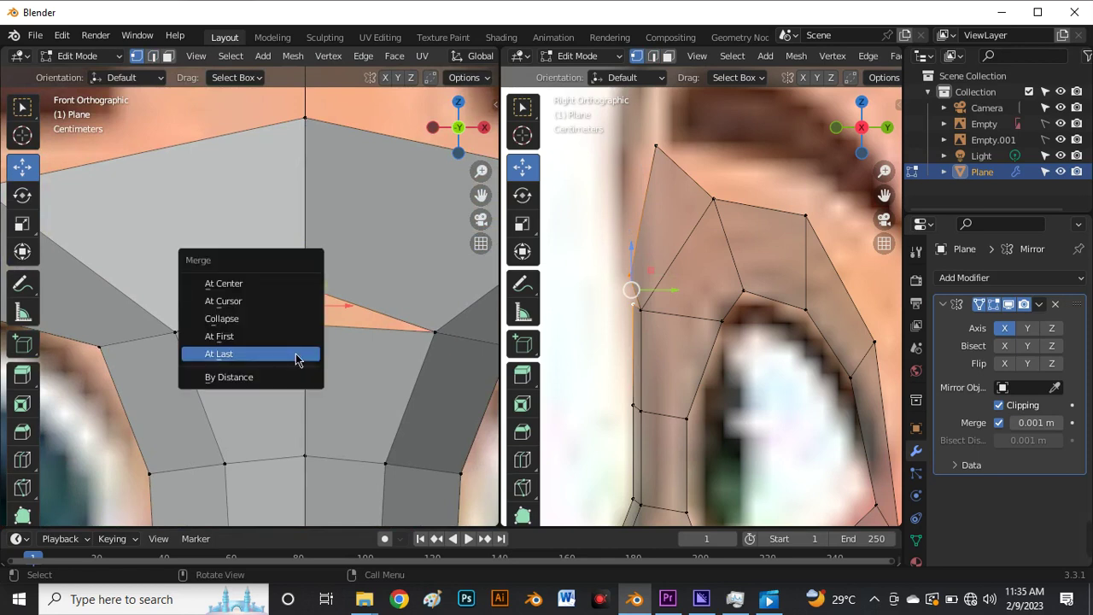
{"action": "left_click", "coordinate": [296, 353]}
{"action": "scroll", "coordinate": [295, 353], "scroll_direction": "down", "scroll_amount": 4}
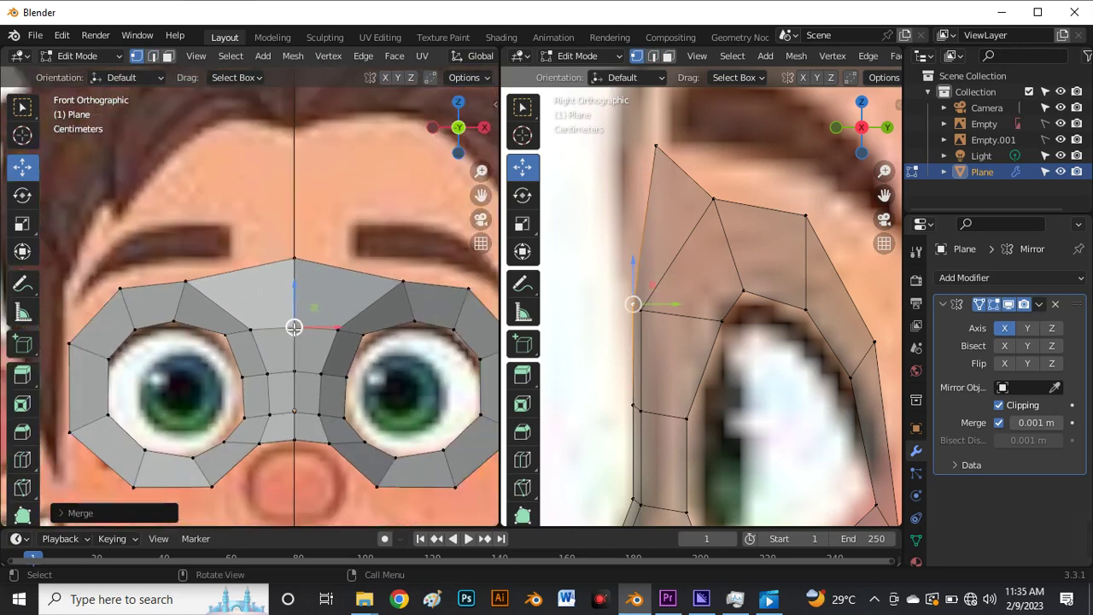
{"action": "scroll", "coordinate": [769, 309], "scroll_direction": "down", "scroll_amount": 1}
In side view, lower the top brow vertex along Z and pull it back onto the forehead along Y
{"action": "middle_click_drag", "start_coordinate": [663, 175], "coordinate": [694, 224], "text": "shift"}
{"action": "left_click", "coordinate": [694, 224]}
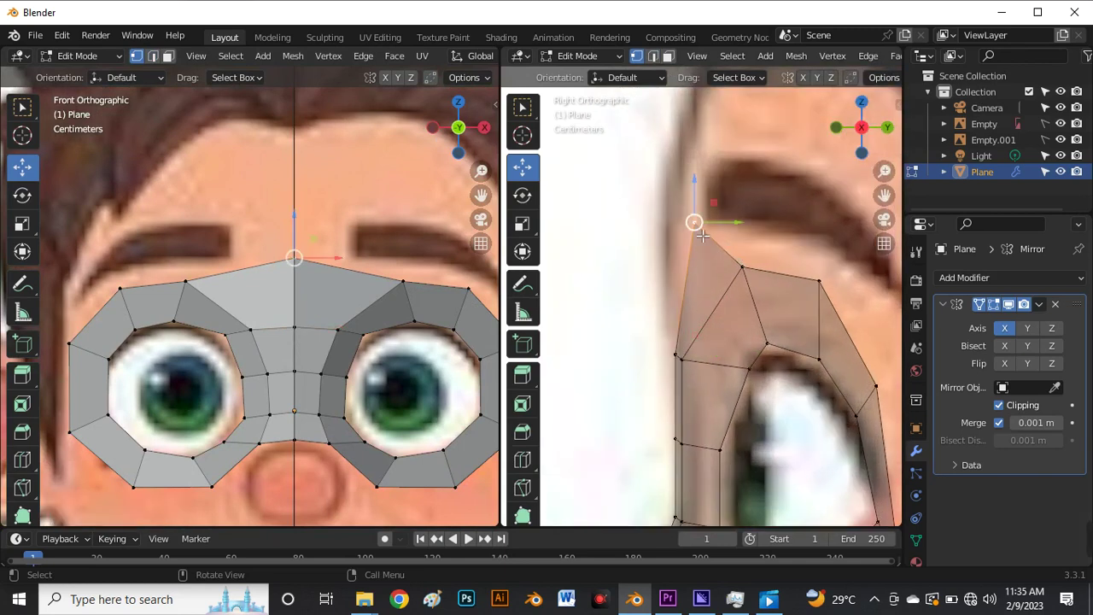
{"action": "key", "text": "g"}
{"action": "key", "text": "z"}
{"action": "left_click", "coordinate": [692, 270]}
{"action": "key", "text": "g"}
{"action": "key", "text": "y"}
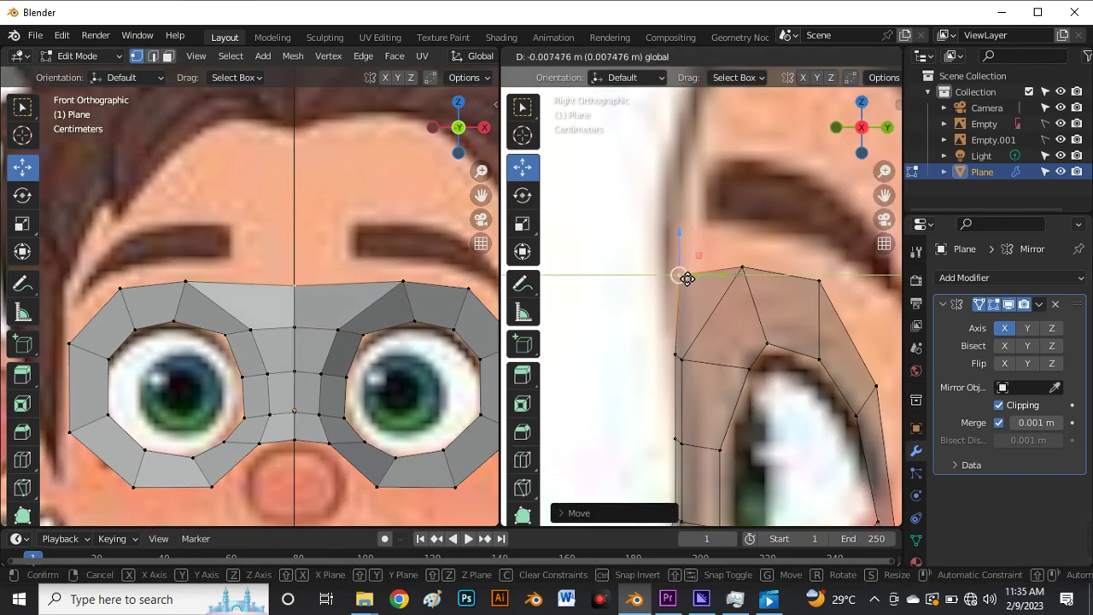
{"action": "left_click", "coordinate": [680, 275]}
{"action": "scroll", "coordinate": [680, 275], "scroll_direction": "down", "scroll_amount": 3}
{"action": "scroll", "coordinate": [688, 278], "scroll_direction": "up", "scroll_amount": 2}
Fit the next top brow vertex to the profile, then select a lower vertex near the cheek
{"action": "left_click", "coordinate": [692, 280]}
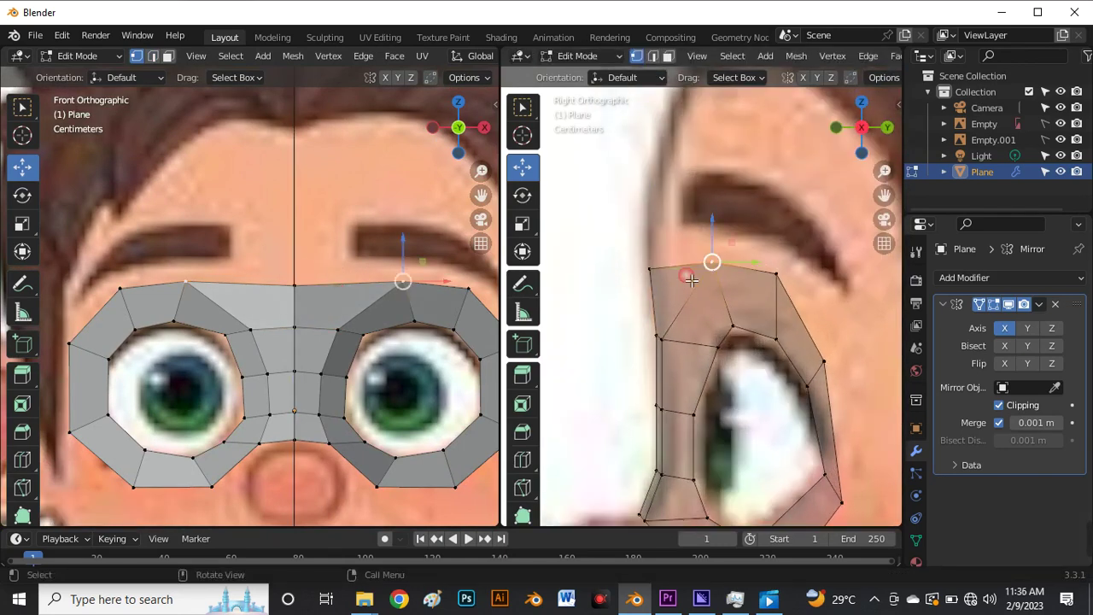
{"action": "key", "text": "g"}
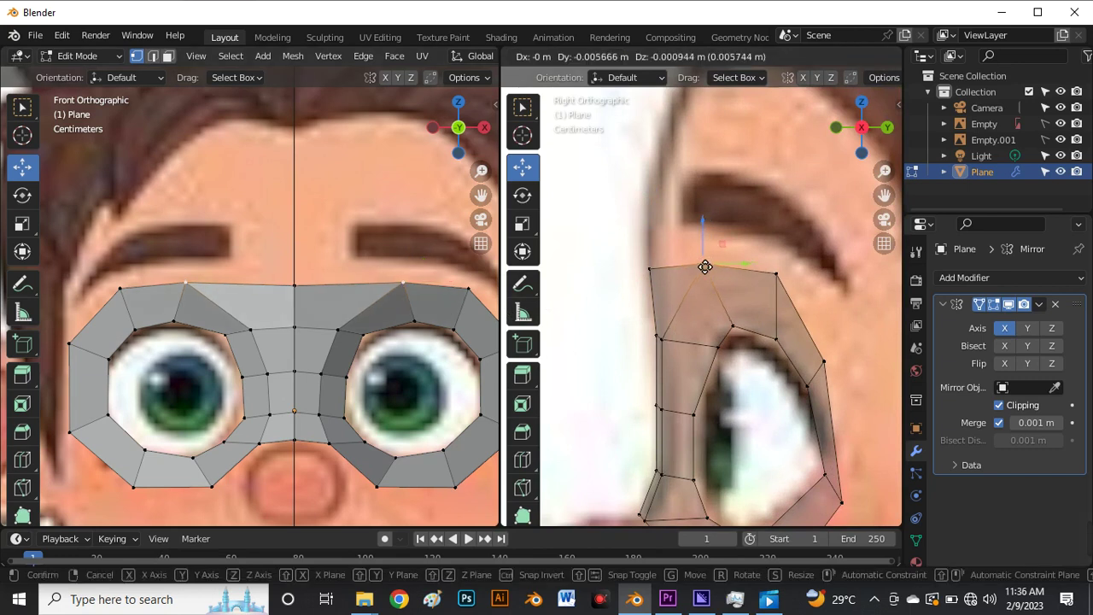
{"action": "left_click", "coordinate": [688, 254]}
{"action": "scroll", "coordinate": [688, 255], "scroll_direction": "down", "scroll_amount": 3}
{"action": "left_click", "coordinate": [456, 486]}
In edge select mode, select the bottom edge of the nose bridge
{"action": "scroll", "coordinate": [442, 354], "scroll_direction": "down", "scroll_amount": 4}
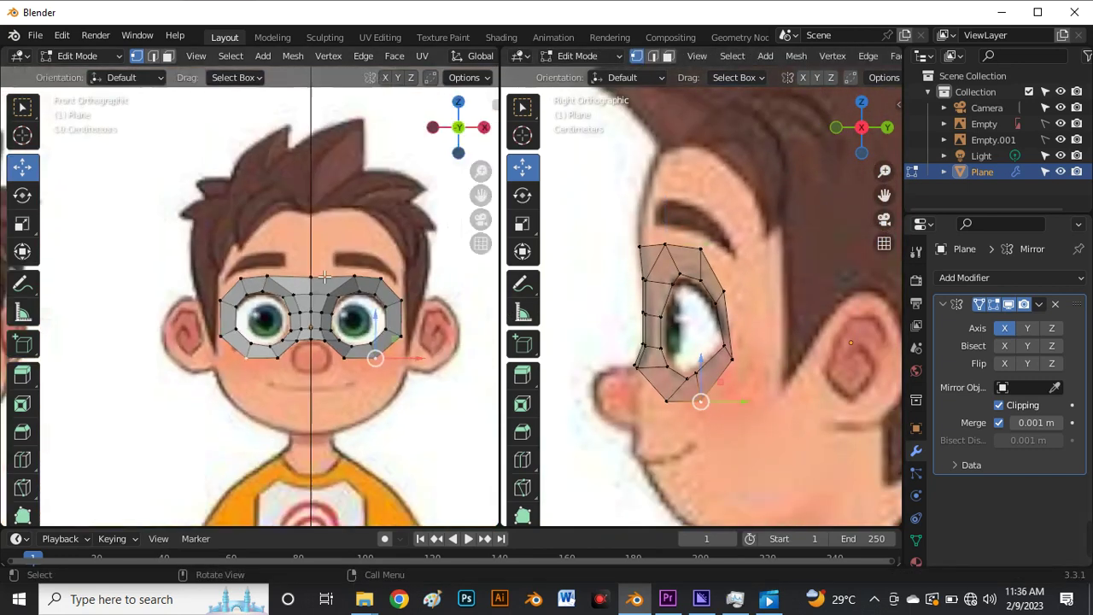
{"action": "scroll", "coordinate": [307, 318], "scroll_direction": "up", "scroll_amount": 2}
{"action": "scroll", "coordinate": [306, 318], "scroll_direction": "down", "scroll_amount": 1}
{"action": "scroll", "coordinate": [307, 319], "scroll_direction": "down", "scroll_amount": 1}
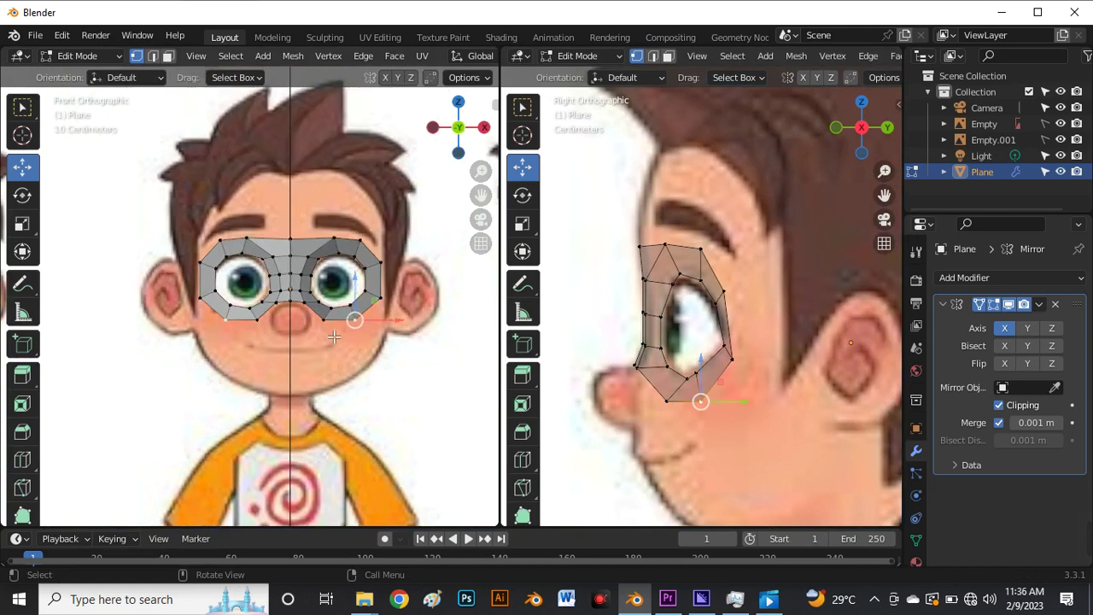
{"action": "scroll", "coordinate": [333, 337], "scroll_direction": "up", "scroll_amount": 2}
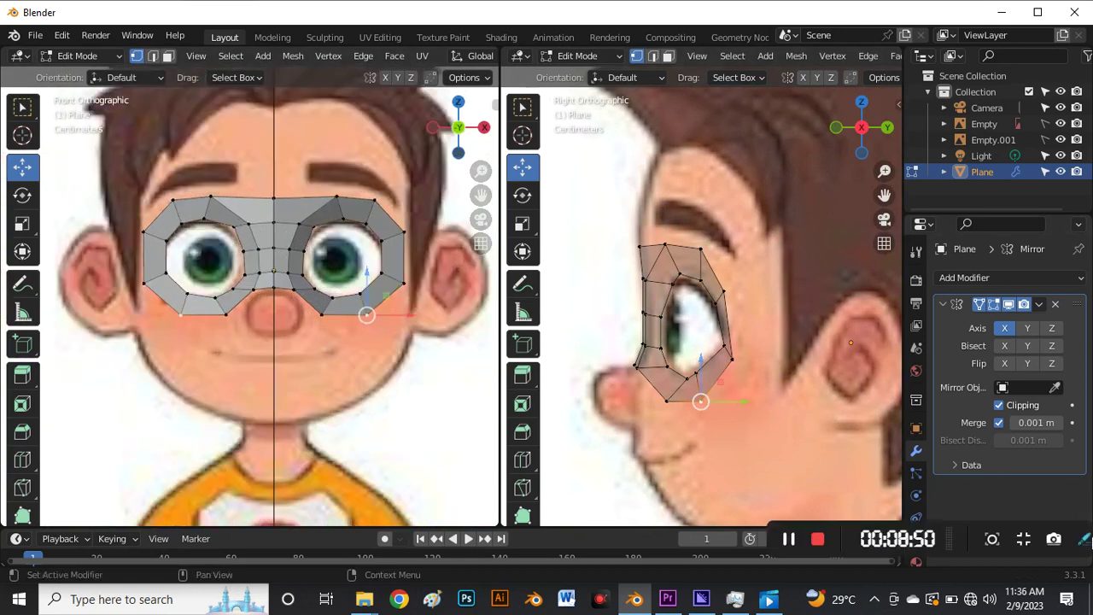
{"action": "scroll", "coordinate": [256, 290], "scroll_direction": "up", "scroll_amount": 2}
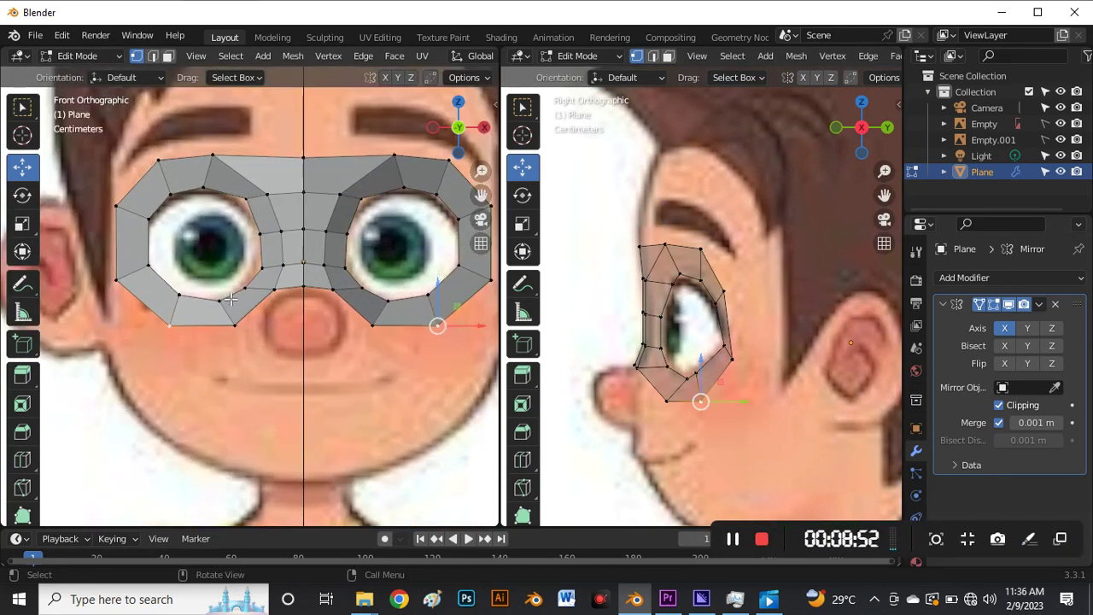
{"action": "key", "text": "2"}
{"action": "scroll", "coordinate": [327, 284], "scroll_direction": "up", "scroll_amount": 3}
{"action": "left_click", "coordinate": [326, 276]}
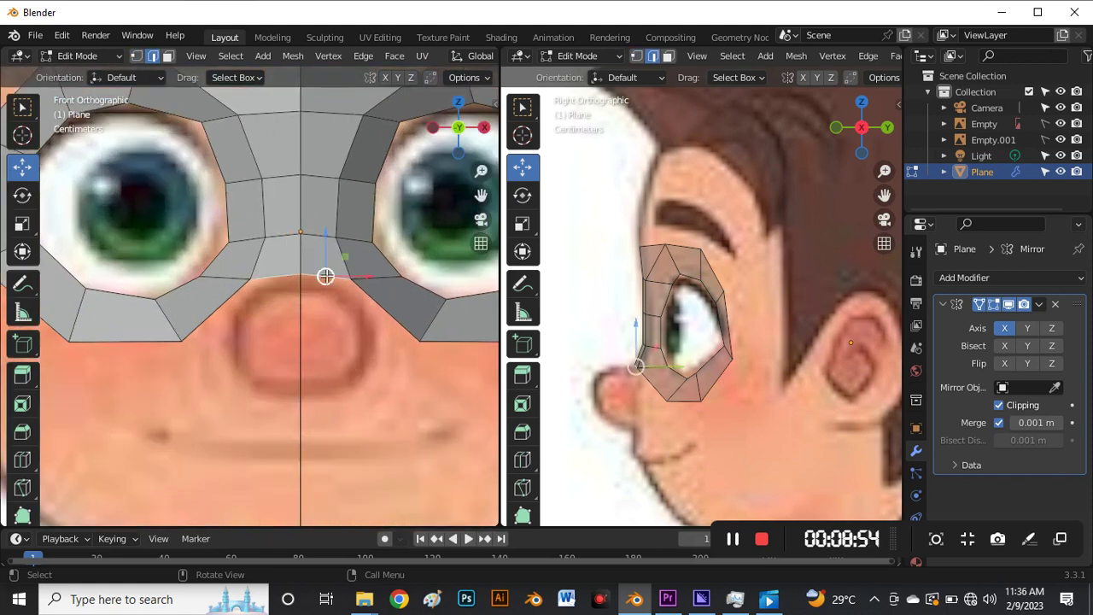
{"action": "scroll", "coordinate": [299, 243], "scroll_direction": "down", "scroll_amount": 4}
{"action": "scroll", "coordinate": [305, 251], "scroll_direction": "up", "scroll_amount": 2}
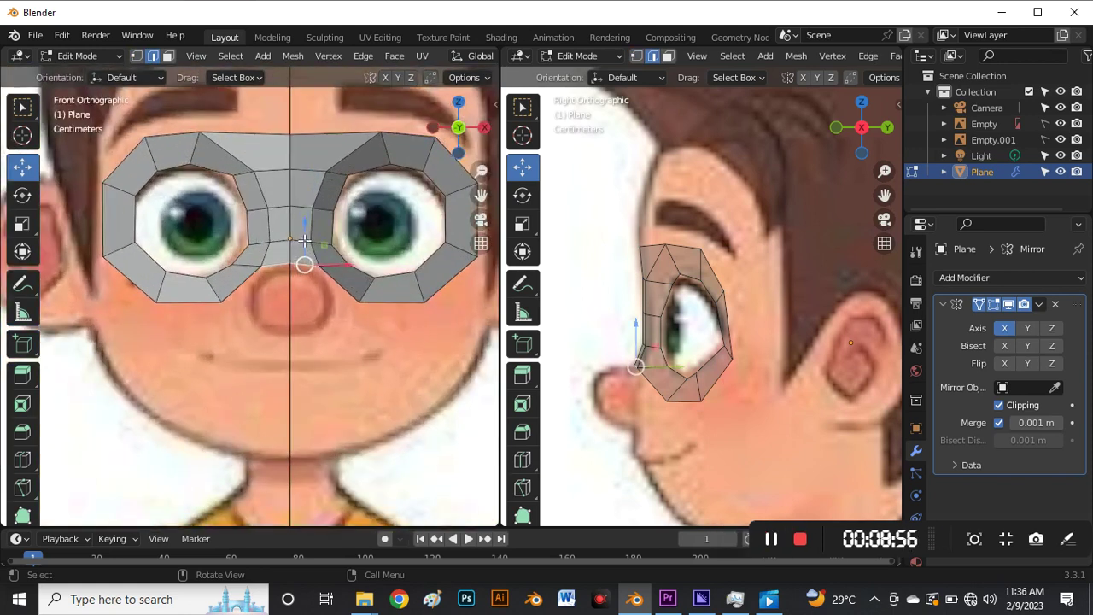
Extrude the bridge edge down the nose, lowering it further and widening its bottom
{"action": "key", "text": "e"}
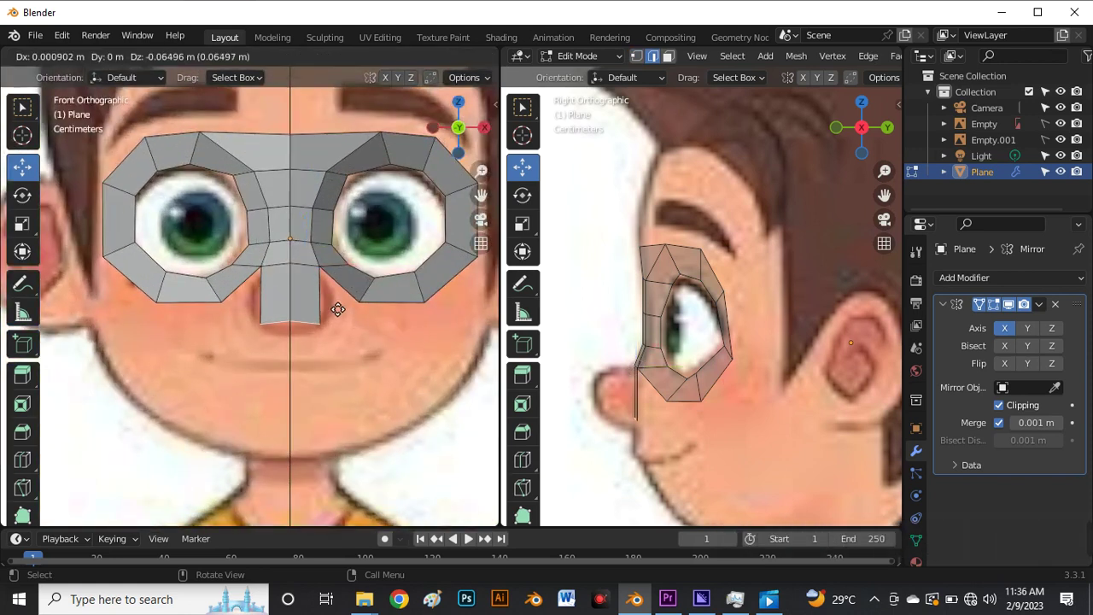
{"action": "left_click", "coordinate": [330, 301]}
{"action": "left_click_drag", "start_coordinate": [309, 288], "coordinate": [310, 295]}
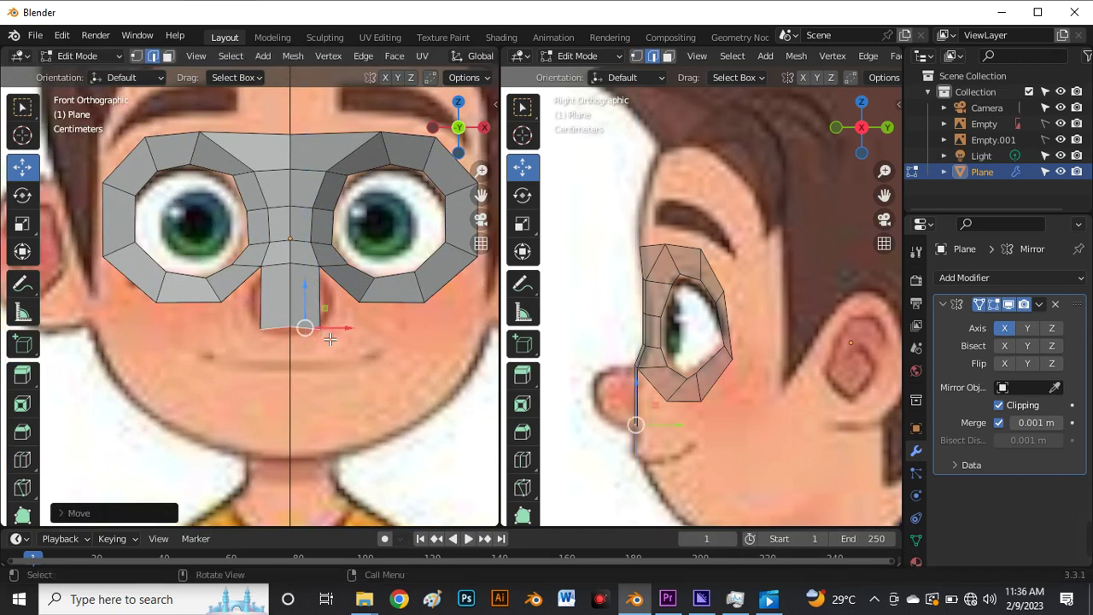
{"action": "left_click_drag", "start_coordinate": [341, 336], "coordinate": [349, 333]}
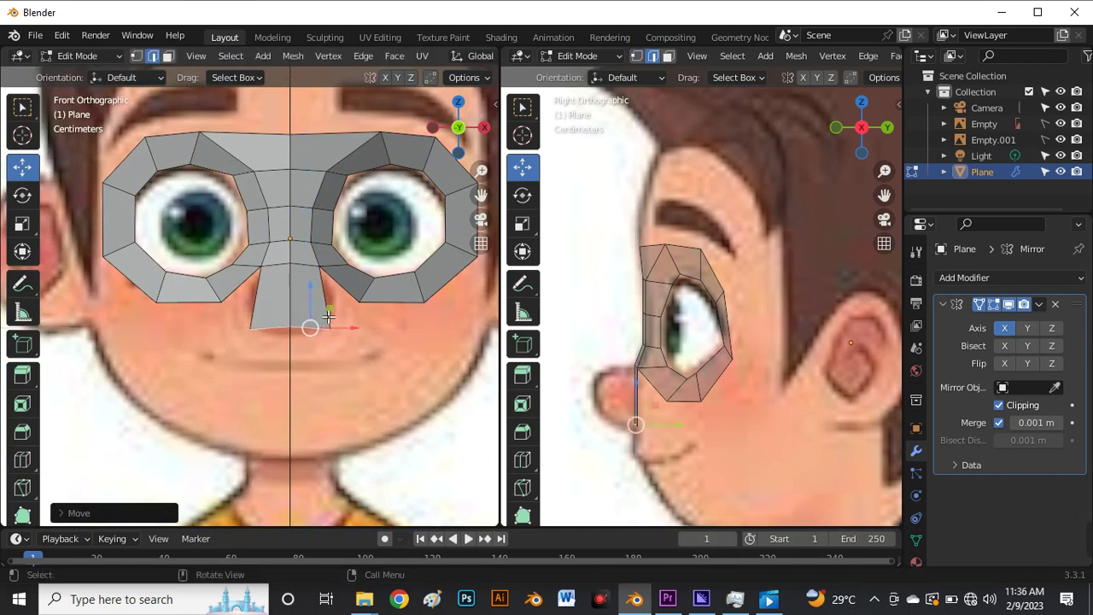
Rotate the strip's outer side edge so the strip angles to fit the nose
{"action": "left_click", "coordinate": [329, 316]}
{"action": "key", "text": "r"}
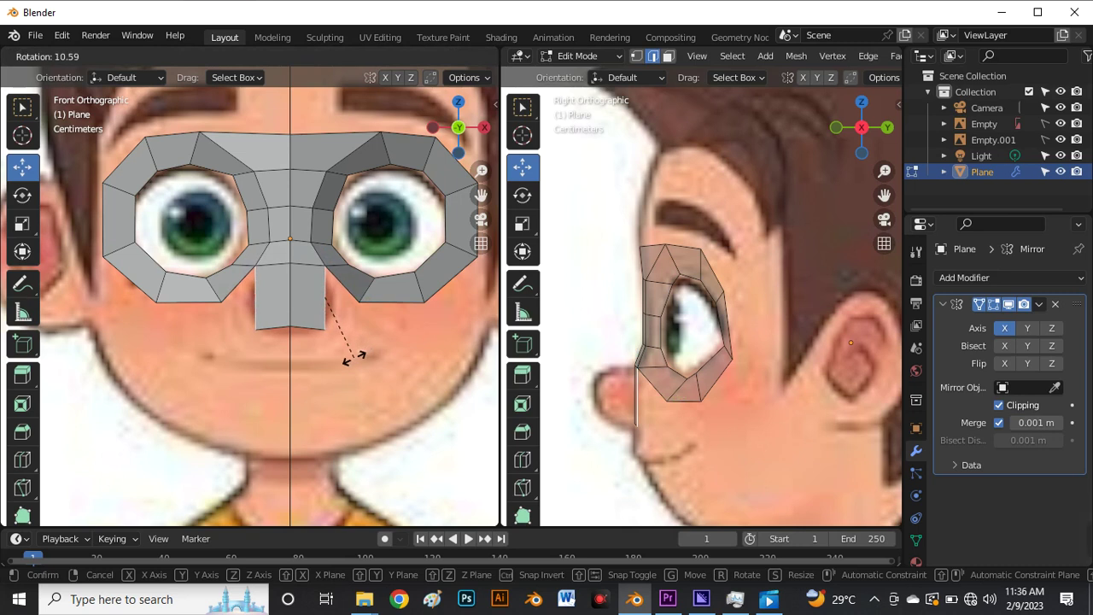
{"action": "left_click", "coordinate": [356, 356]}
{"action": "scroll", "coordinate": [260, 292], "scroll_direction": "down", "scroll_amount": 2}
{"action": "scroll", "coordinate": [260, 292], "scroll_direction": "down", "scroll_amount": 3}
{"action": "scroll", "coordinate": [270, 263], "scroll_direction": "up", "scroll_amount": 3}
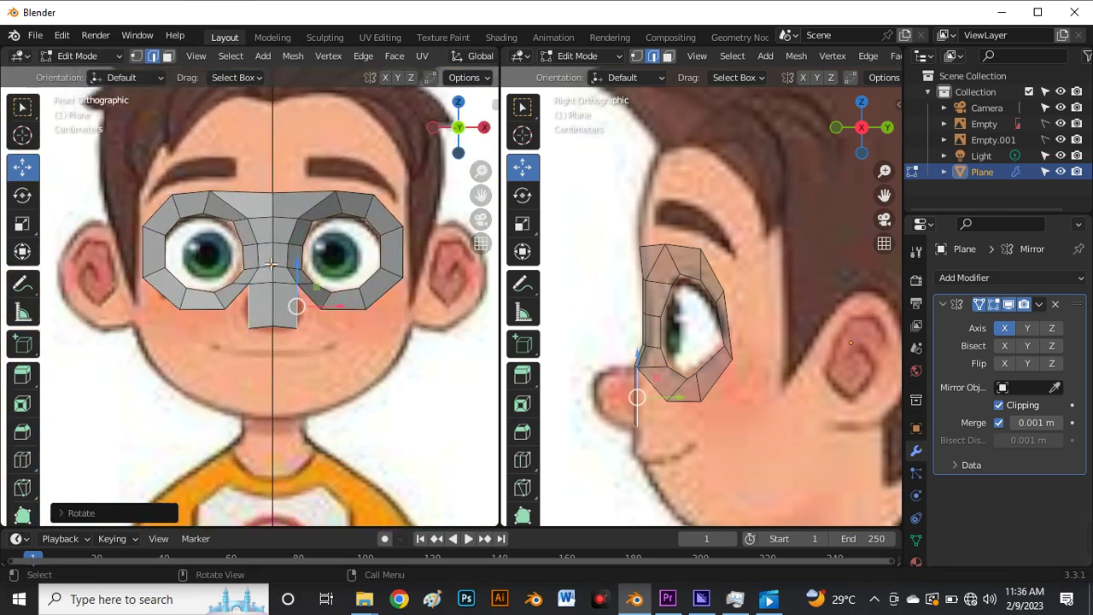
{"action": "scroll", "coordinate": [270, 263], "scroll_direction": "up", "scroll_amount": 2}
{"action": "scroll", "coordinate": [269, 263], "scroll_direction": "down", "scroll_amount": 2}
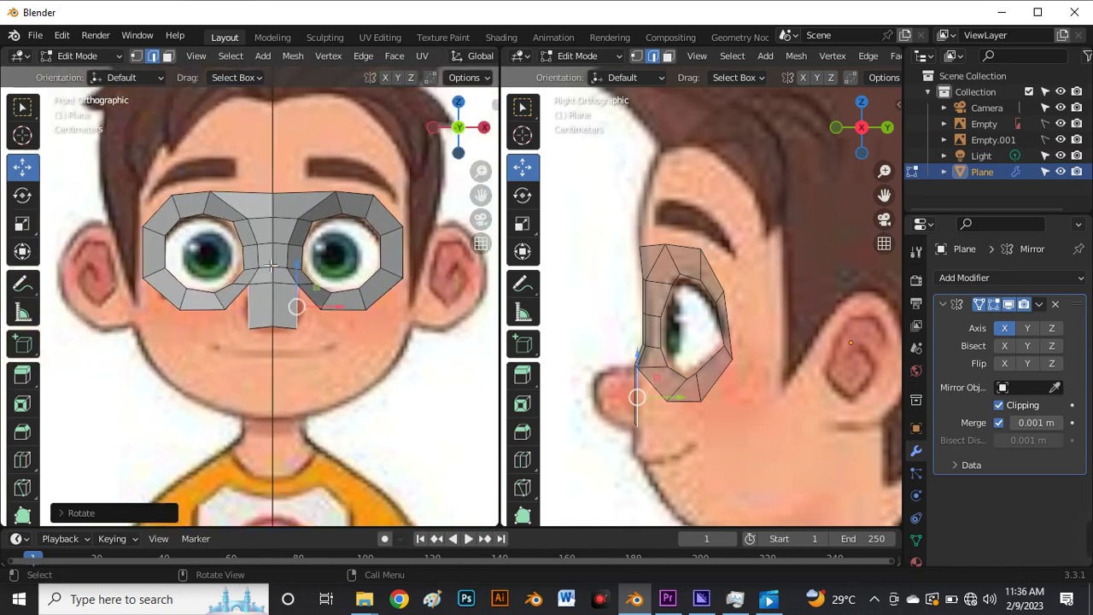
{"action": "scroll", "coordinate": [270, 183], "scroll_direction": "up", "scroll_amount": 2}
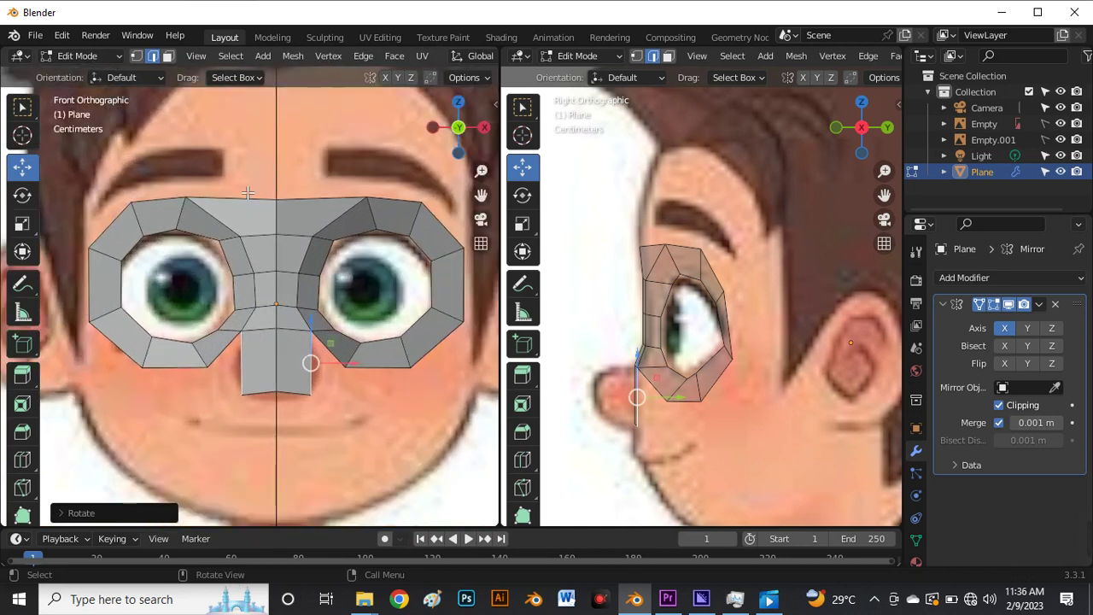
{"action": "scroll", "coordinate": [246, 193], "scroll_direction": "down", "scroll_amount": 2}
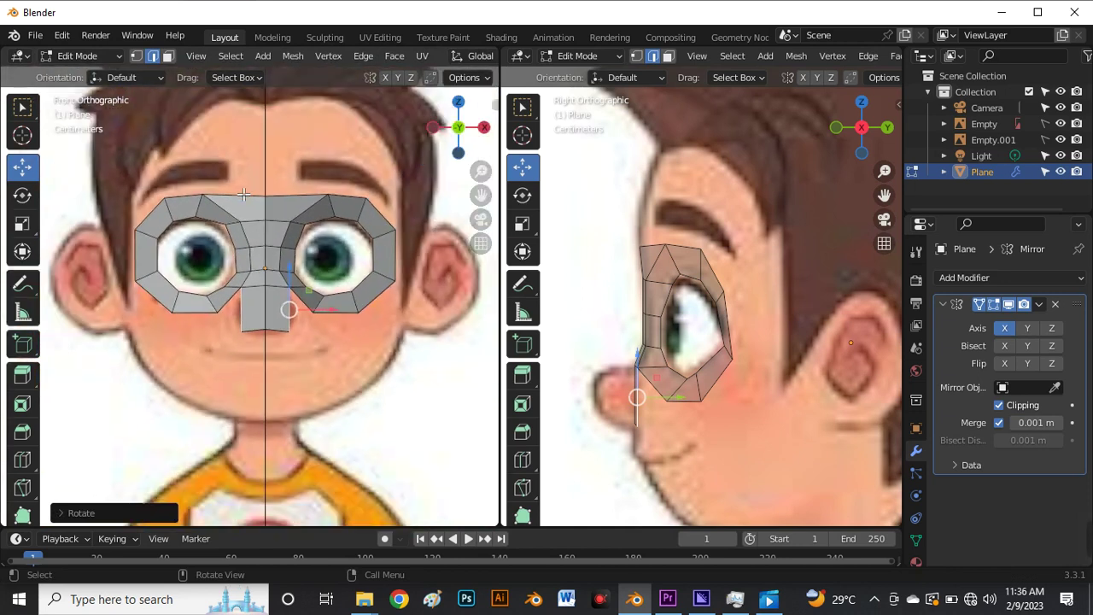